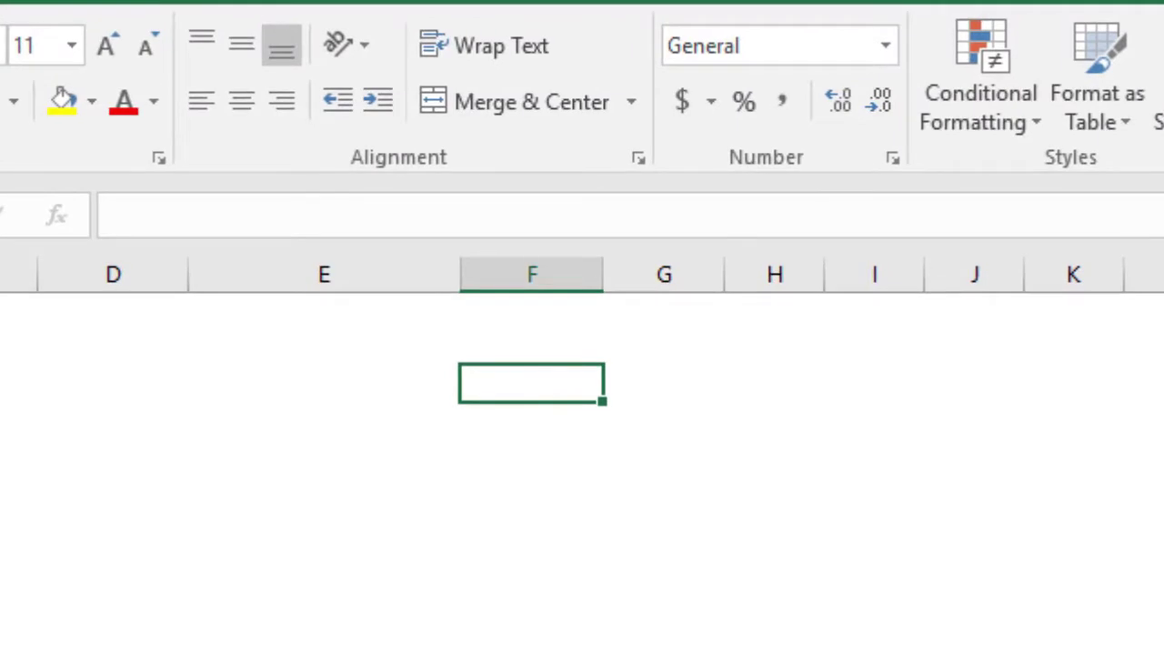
List the parts of a formula in consecutive cells of column F: =, FORMULA NAME, (, DESCRIPTION and ).
type("=")
key("Return")
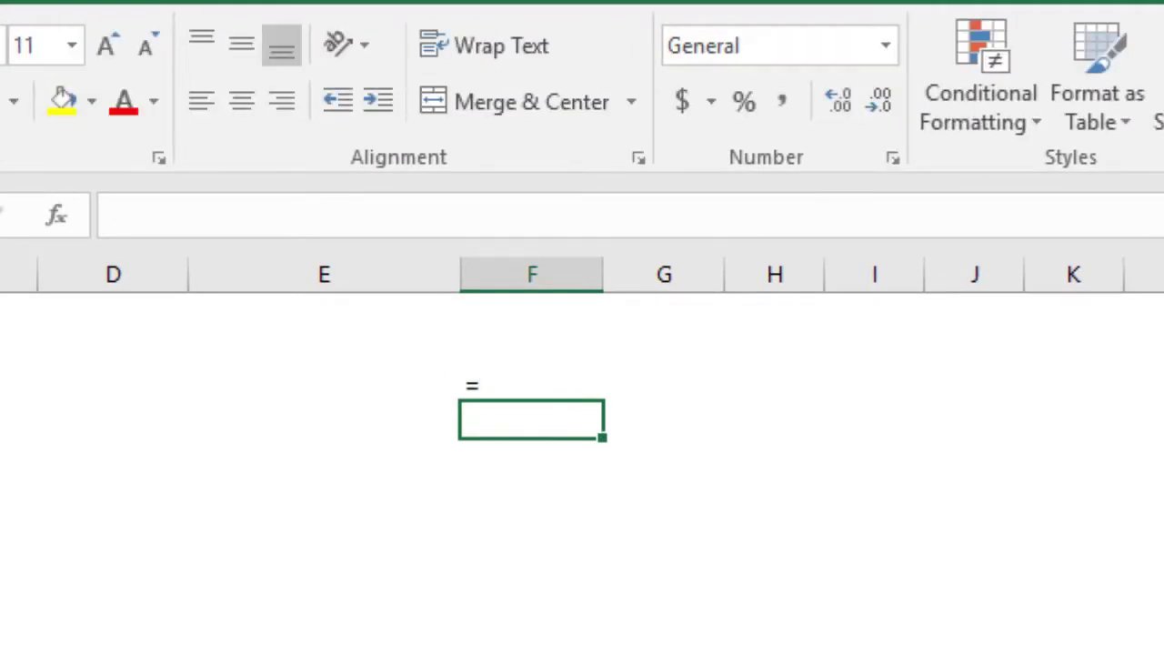
type("FORMULA NAME")
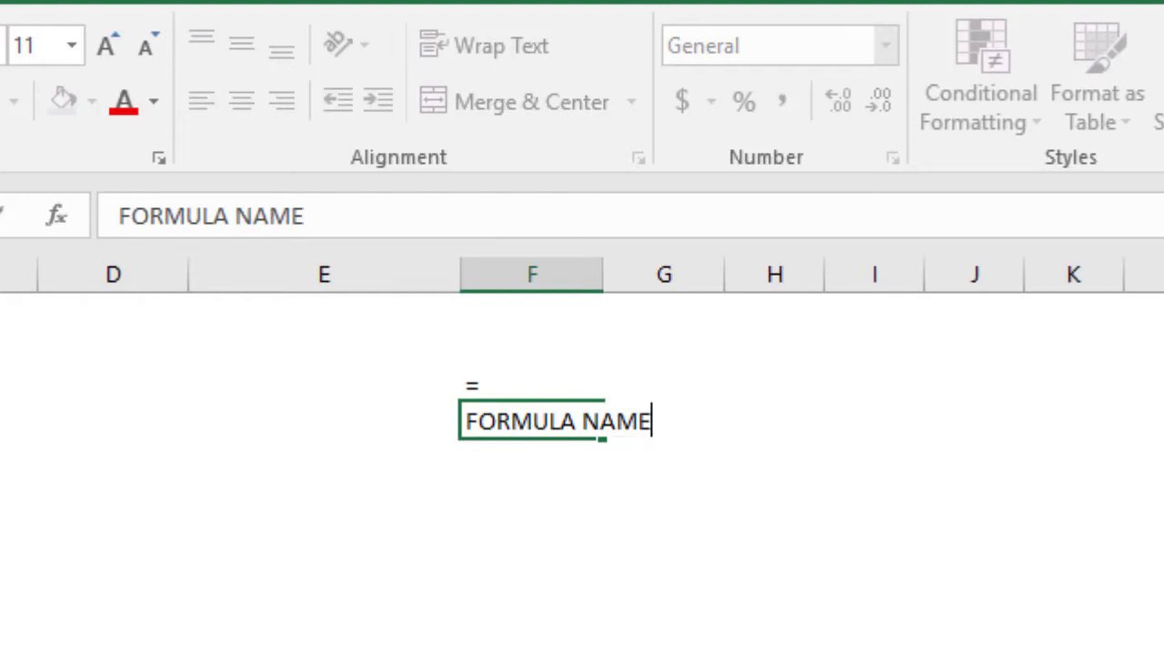
key("Return")
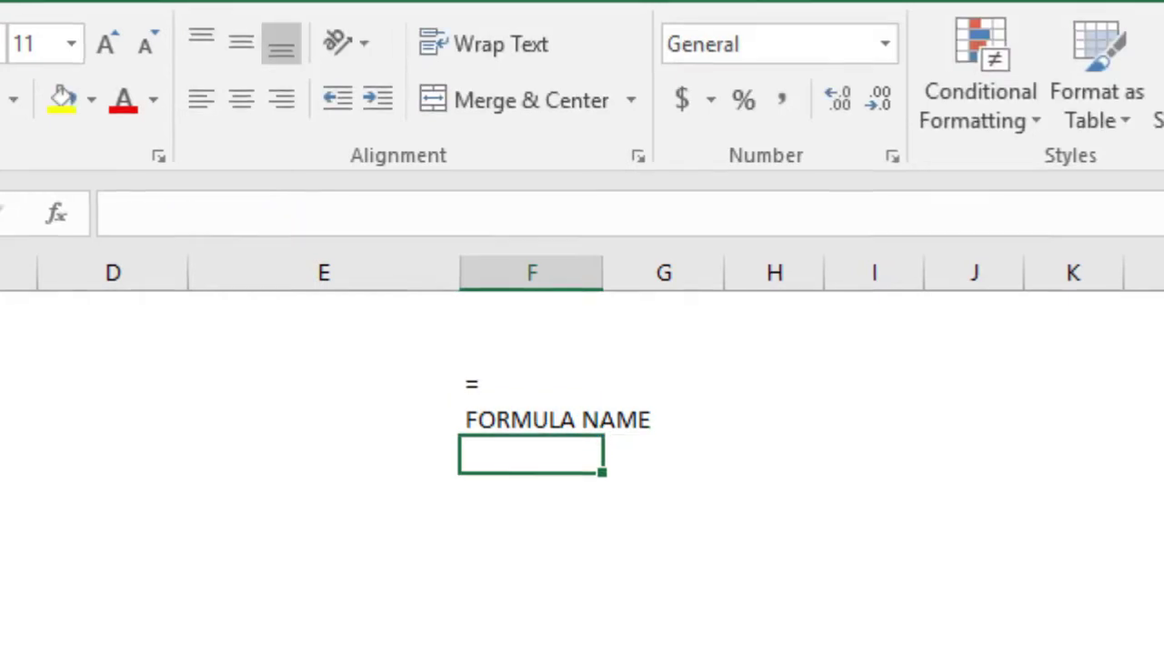
type("(")
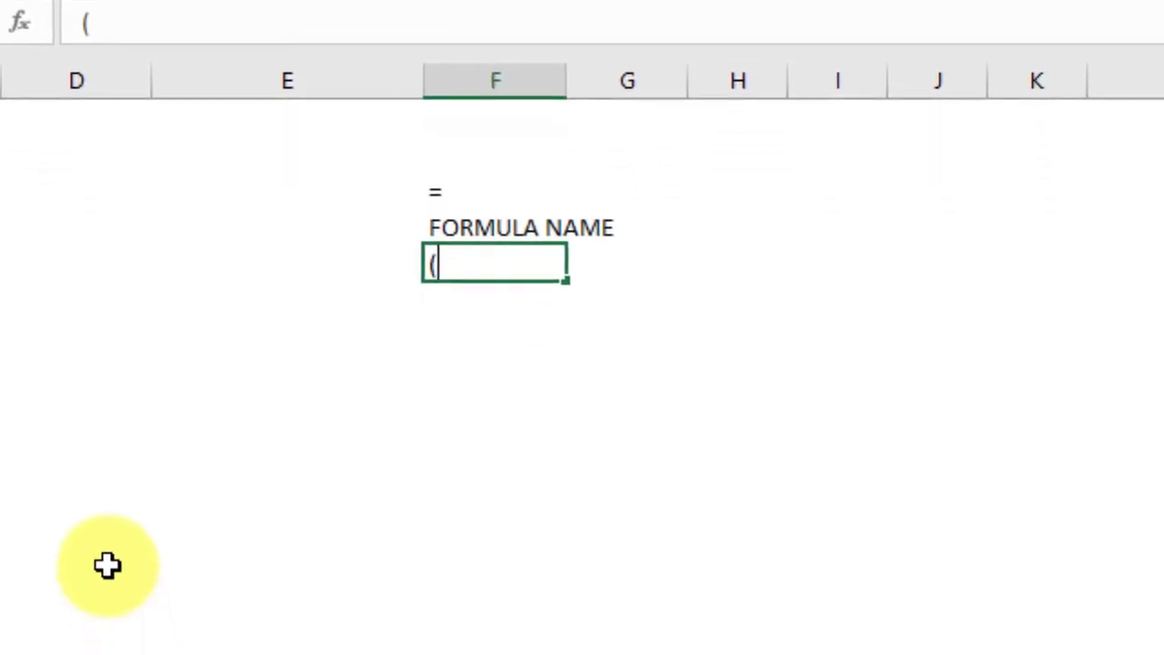
key("Return")
type("DI")
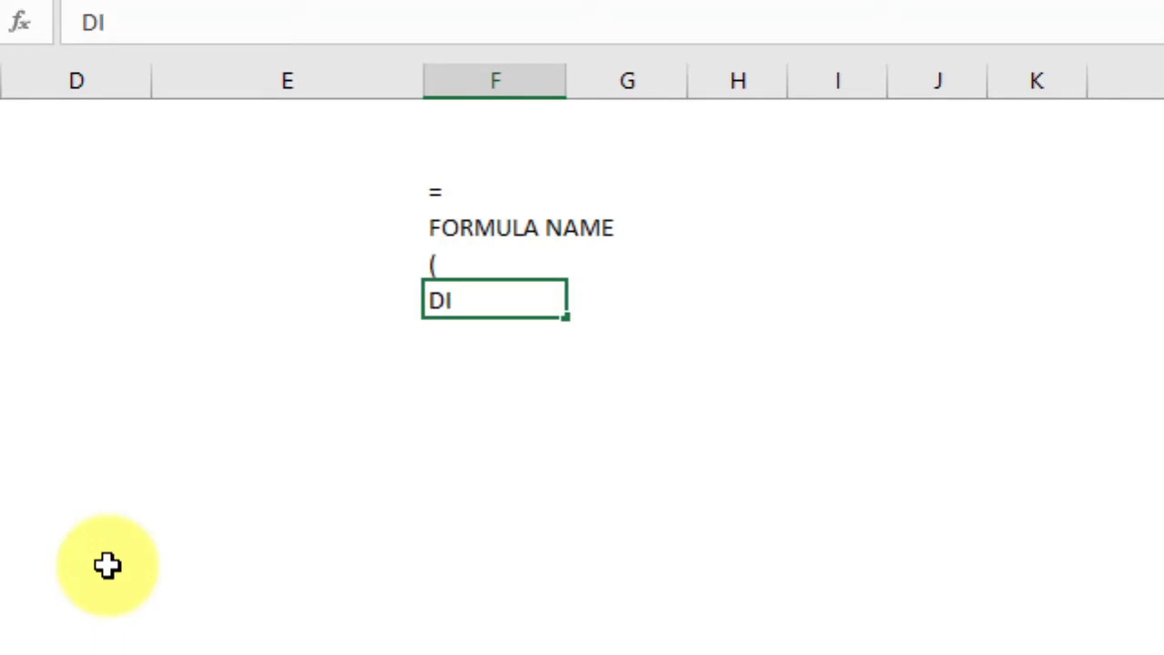
key("BackSpace")
type("ESCRIPTION")
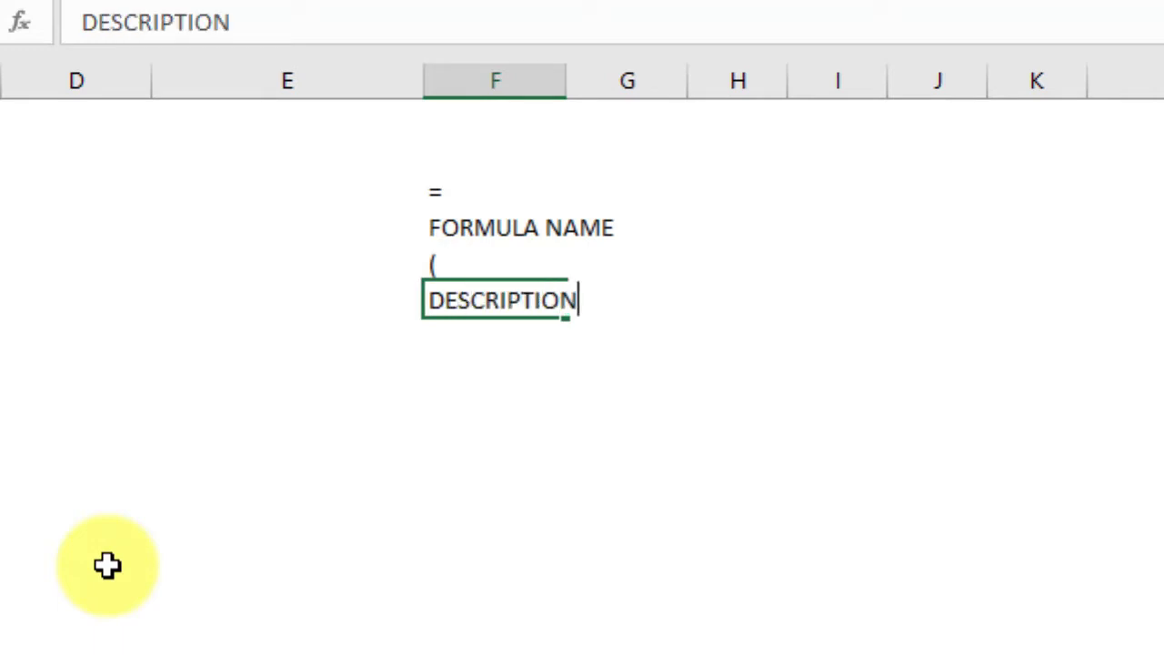
key("Return")
type(")")
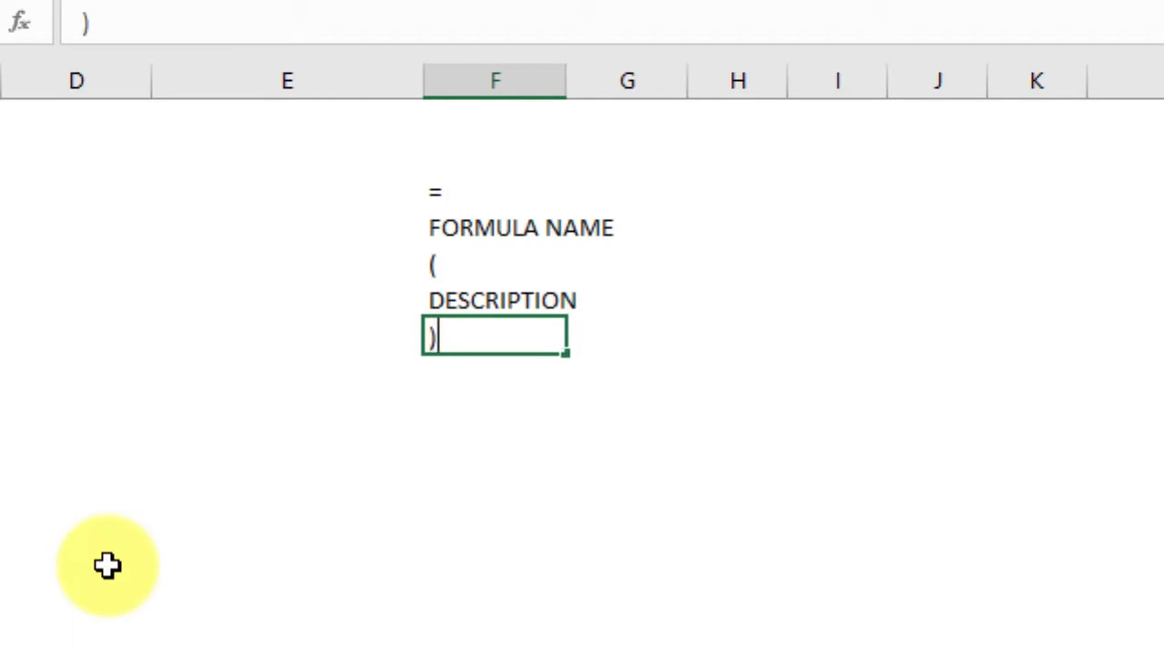
key("Return")
Enter =SUM(H35:J35) as an example formula in column H, on the DESCRIPTION row.
key("Up")
key("Up")
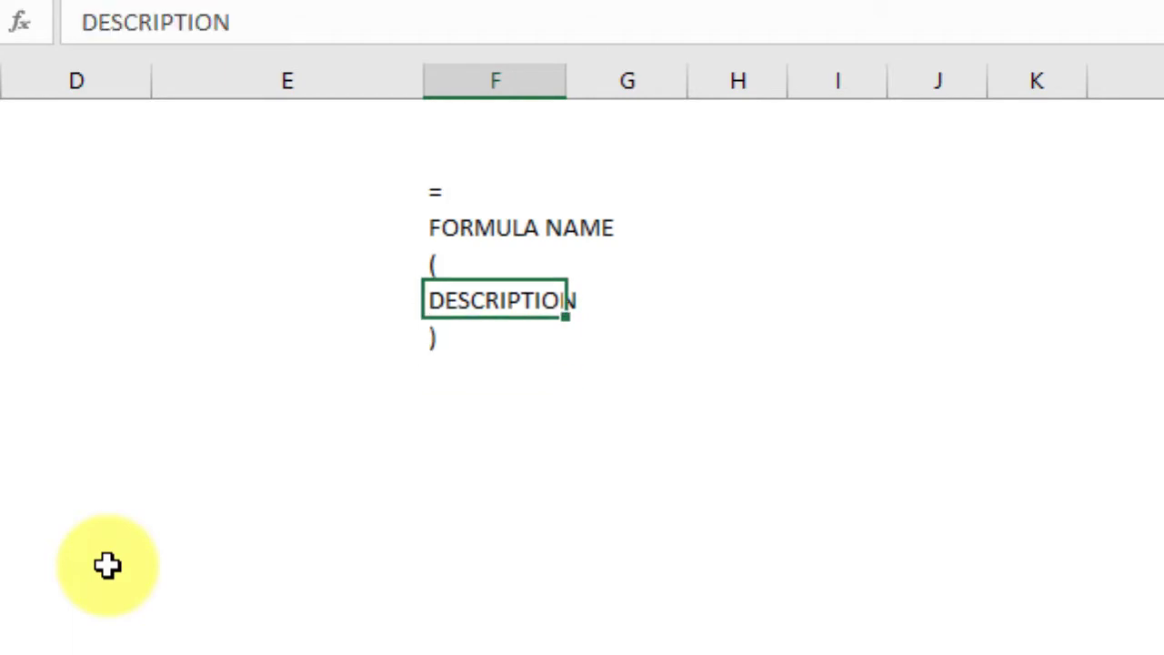
key("Right")
key("Right")
type("=SUM")
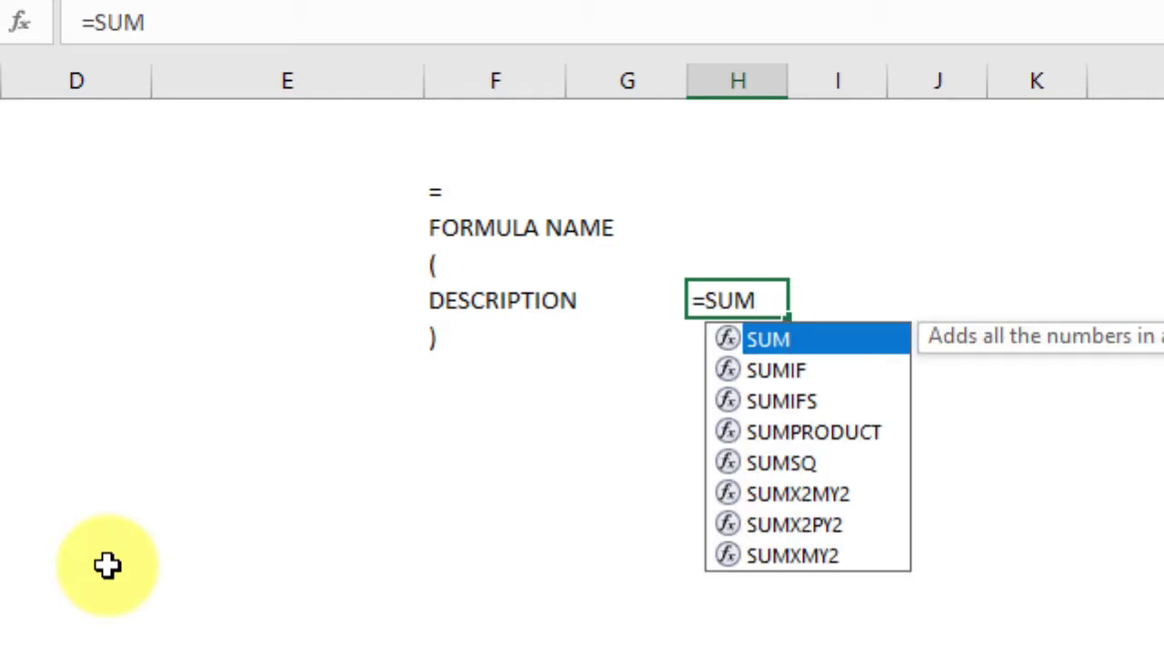
type("(")
key("Up")
key("shift+Right")
key("shift+Right")
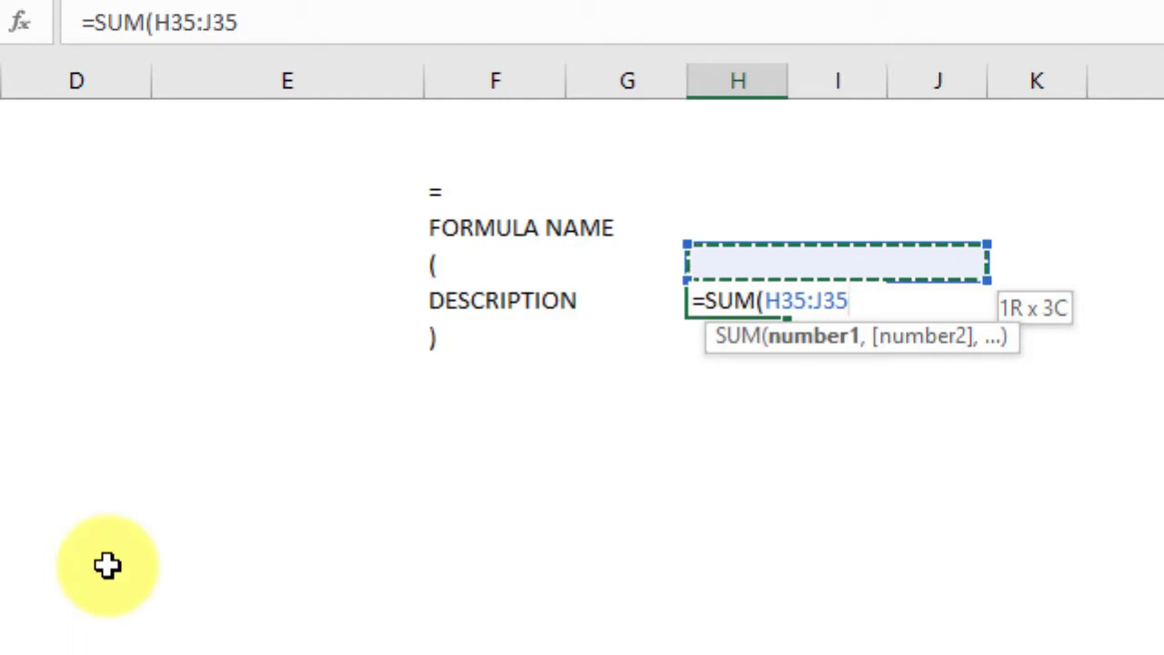
type(")")
key("Return")
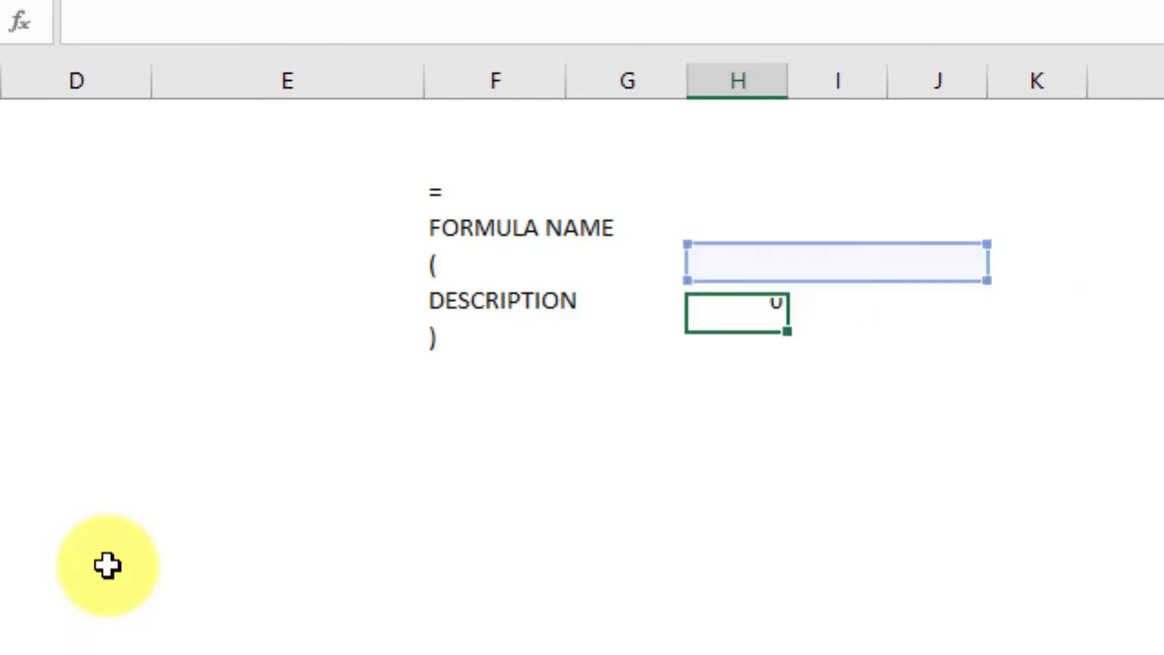
Examine the function headings in row 2 of the data table, from UPPER in column A through LEN.
key("Up")
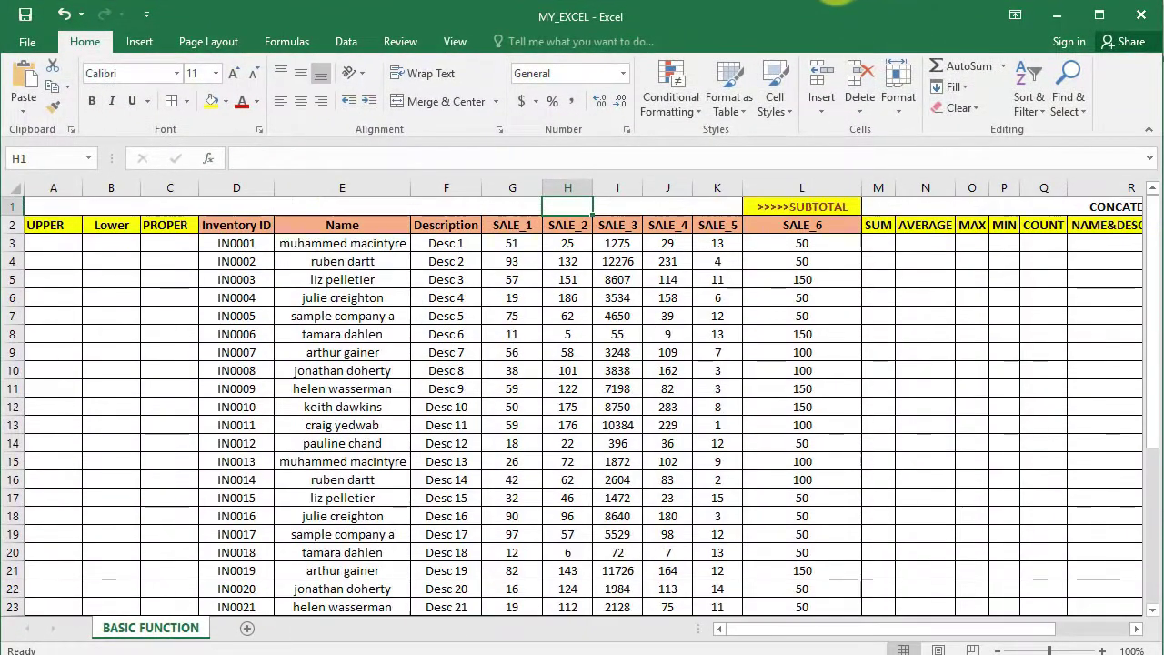
key("Down")
key("Down")
key("ctrl+Left")
key("ctrl+Left")
key("Up")
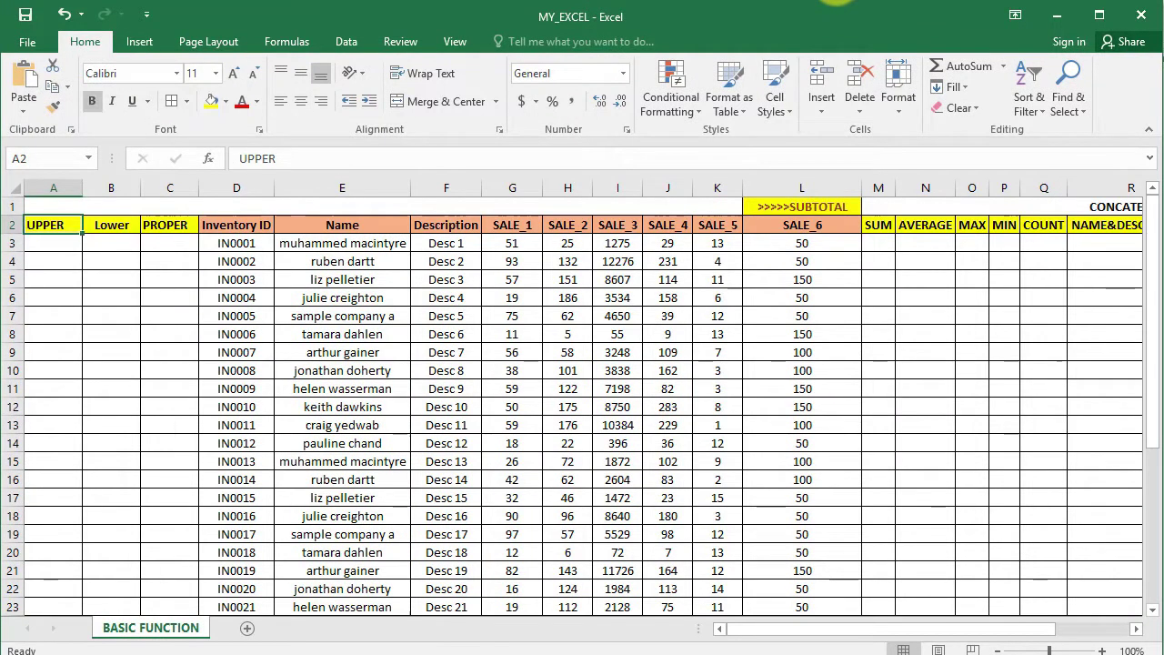
key("Right")
key("Right")
key("Left")
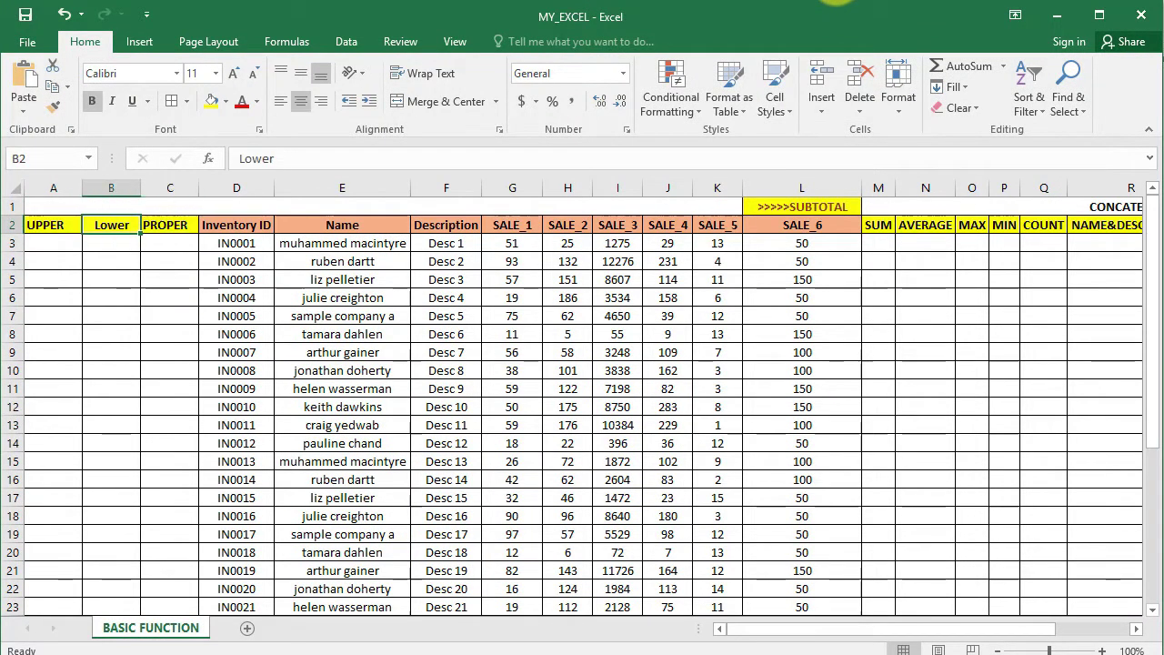
key("Right")
key("Right")
key("Right")
key("Right")
key("Right")
key("Right")
key("Right")
key("Right")
key("Right")
key("Right")
key("Right")
key("Right")
key("Right")
key("Right")
key("Right")
key("Right")
key("Right")
key("Up")
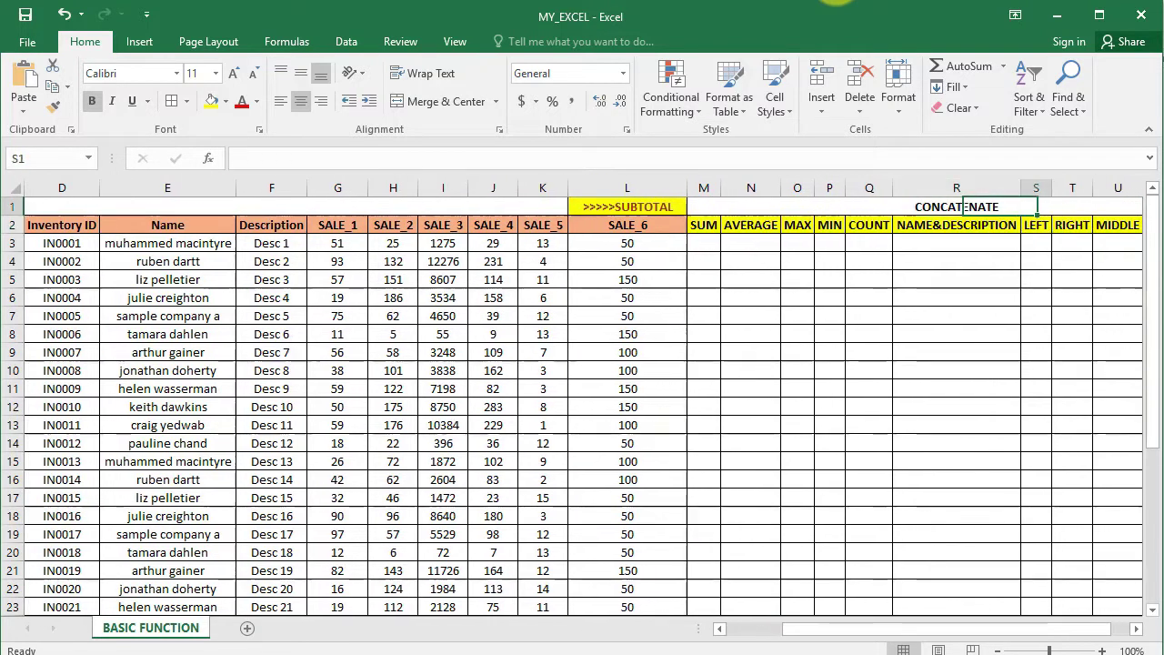
key("Right")
key("Right")
key("Right")
key("Down")
key("Left")
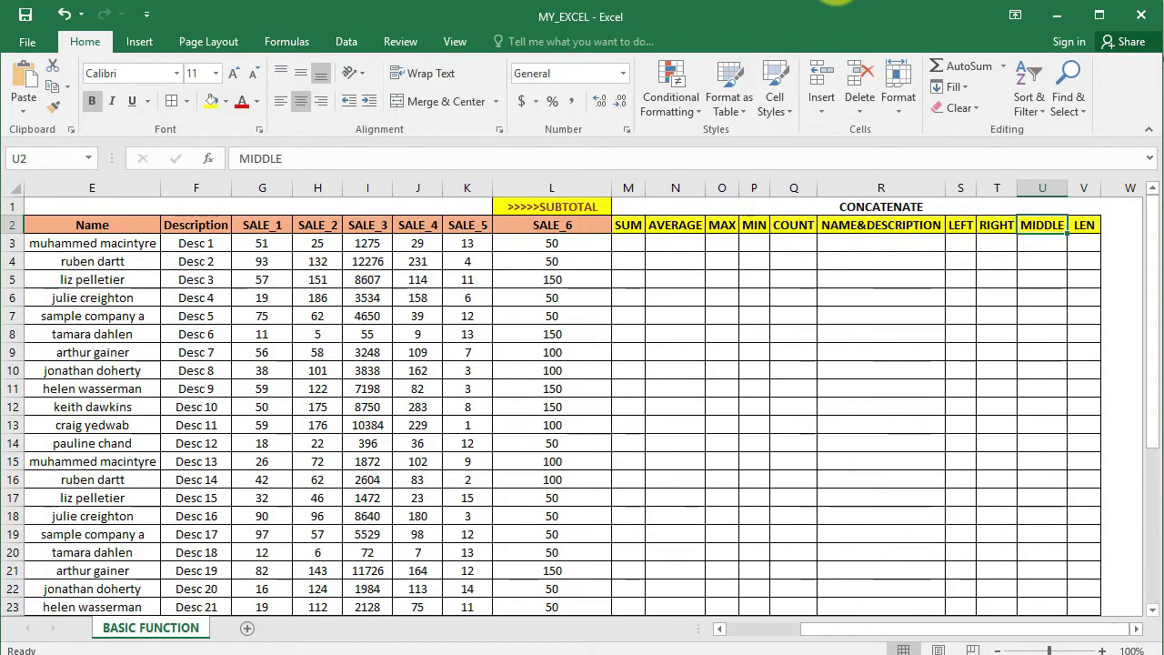
Enter the heading TRIM in cell W2, next to LEN.
key("Right")
key("Right")
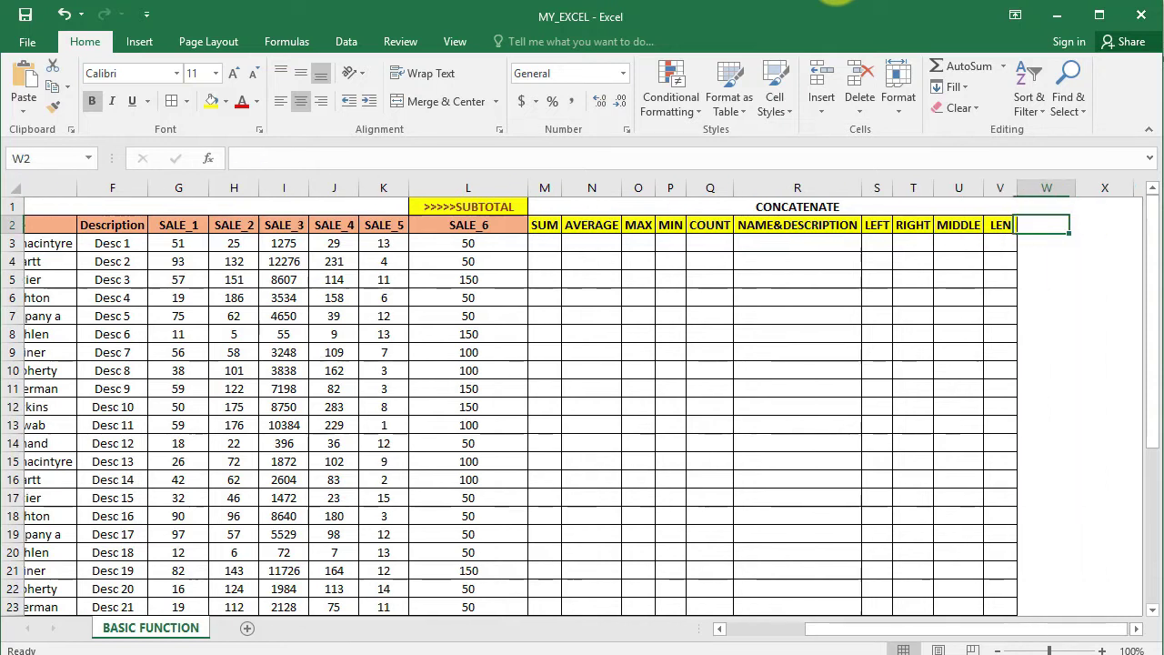
type("TRIM")
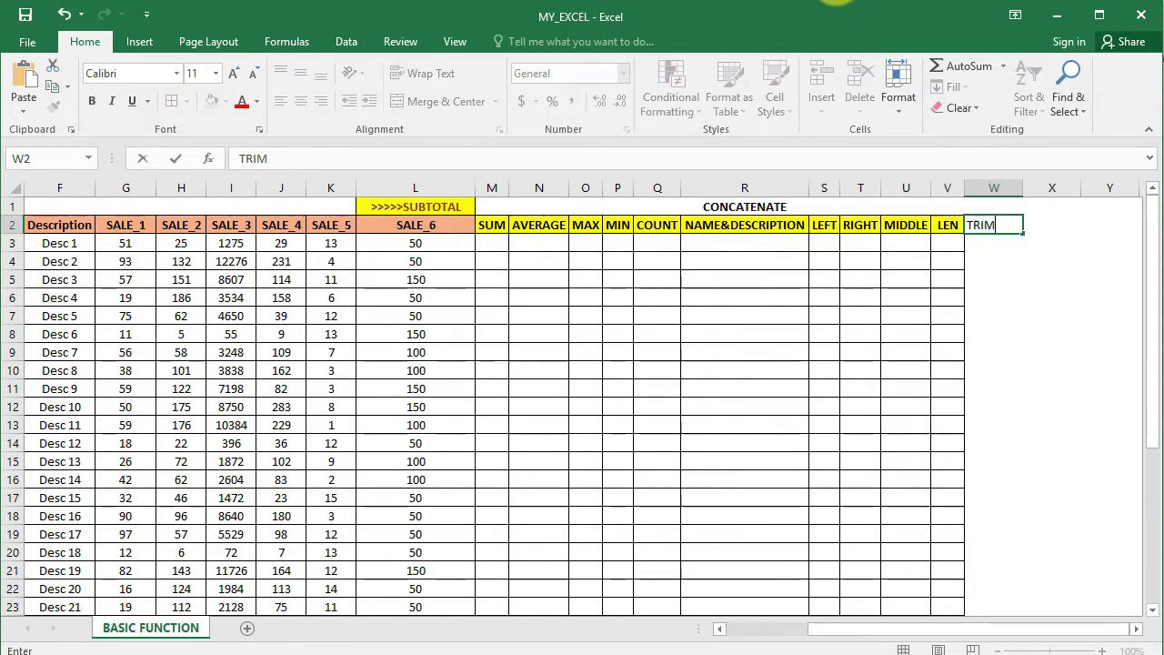
key("Right")
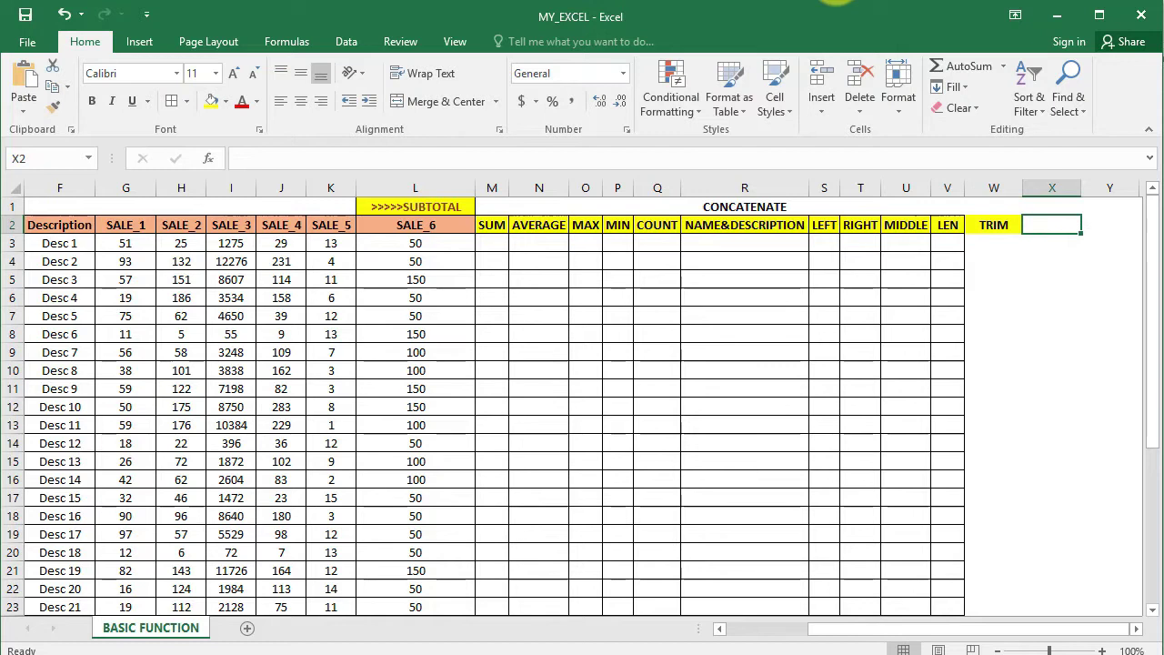
Move the TRIM heading from W2 to cell Y2.
key("Left")
key("ctrl+x")
key("Right")
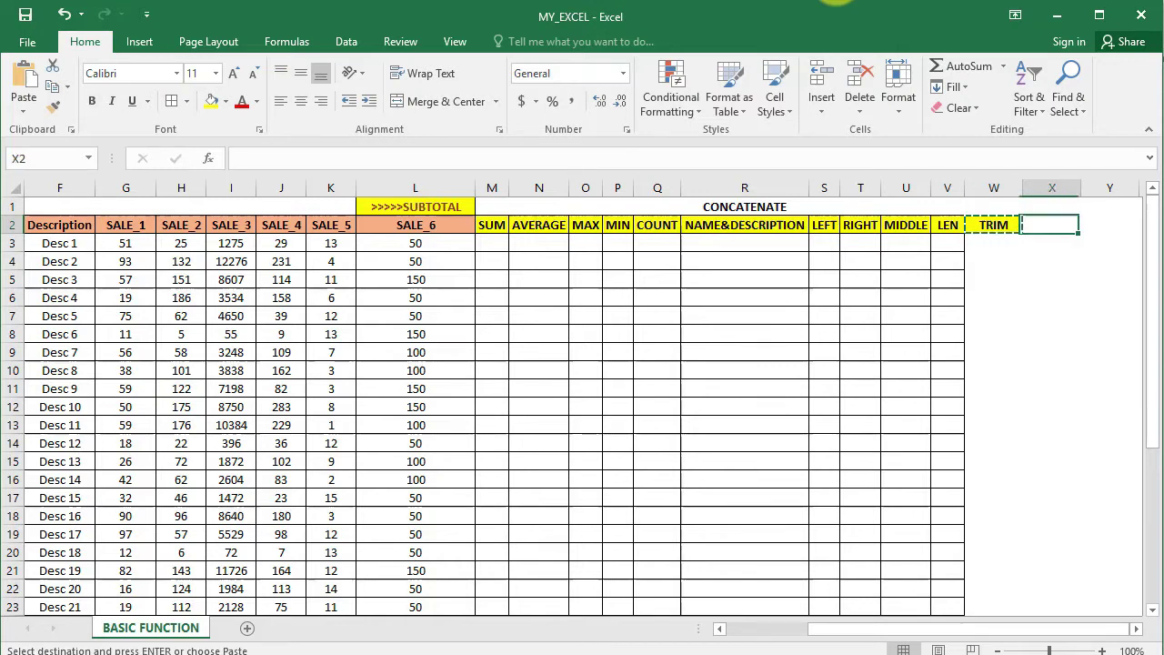
key("Right")
key("ctrl+v")
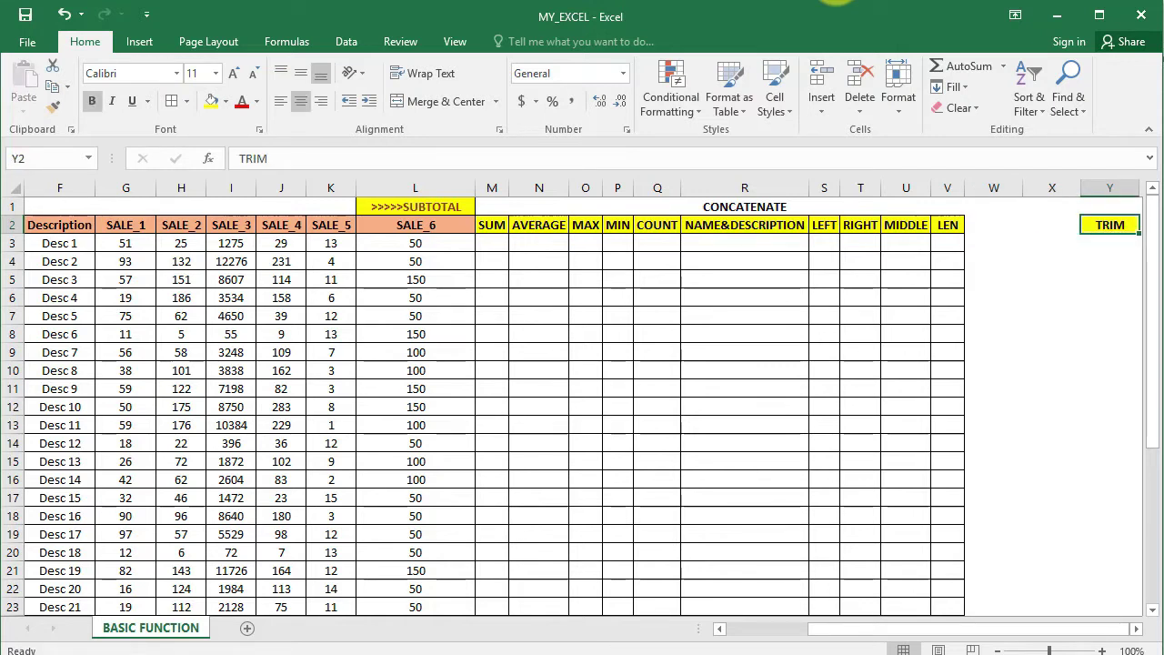
Insert the AutoSum of G3:L3 in cell M3, the first data cell under the SUM heading.
key("Left")
key("Left")
key("Left")
key("ctrl+Left")
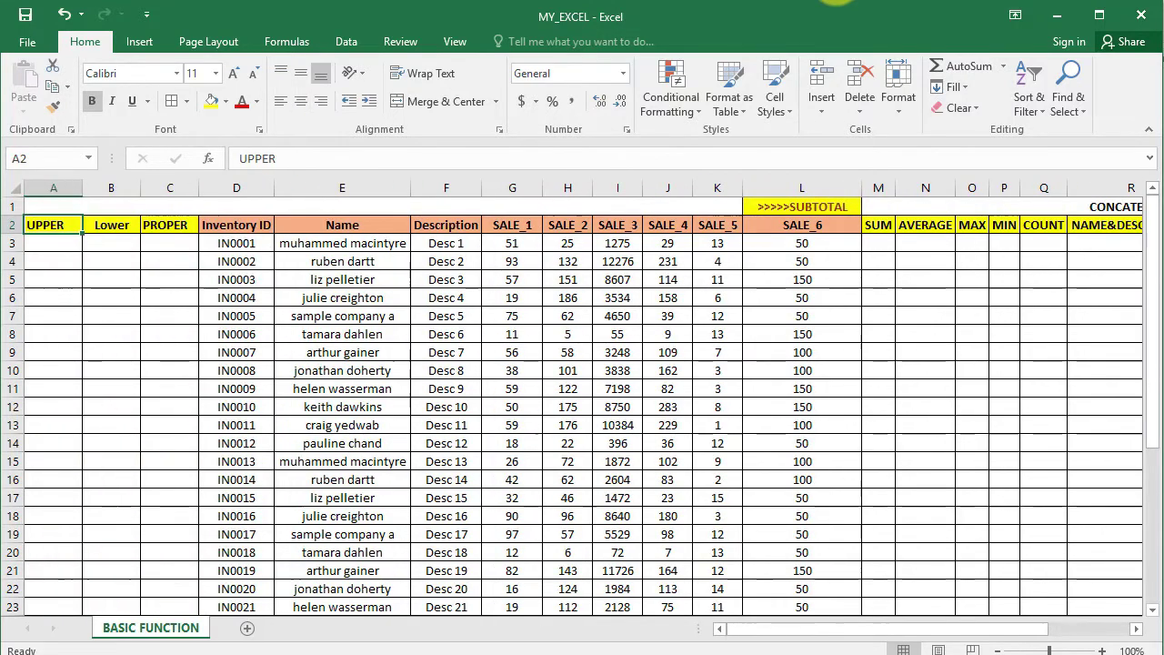
key("Right")
key("Right")
key("Right")
key("Right")
key("Right")
key("Right")
key("Right")
key("Right")
key("Right")
key("Right")
key("Right")
key("Right")
key("Down")
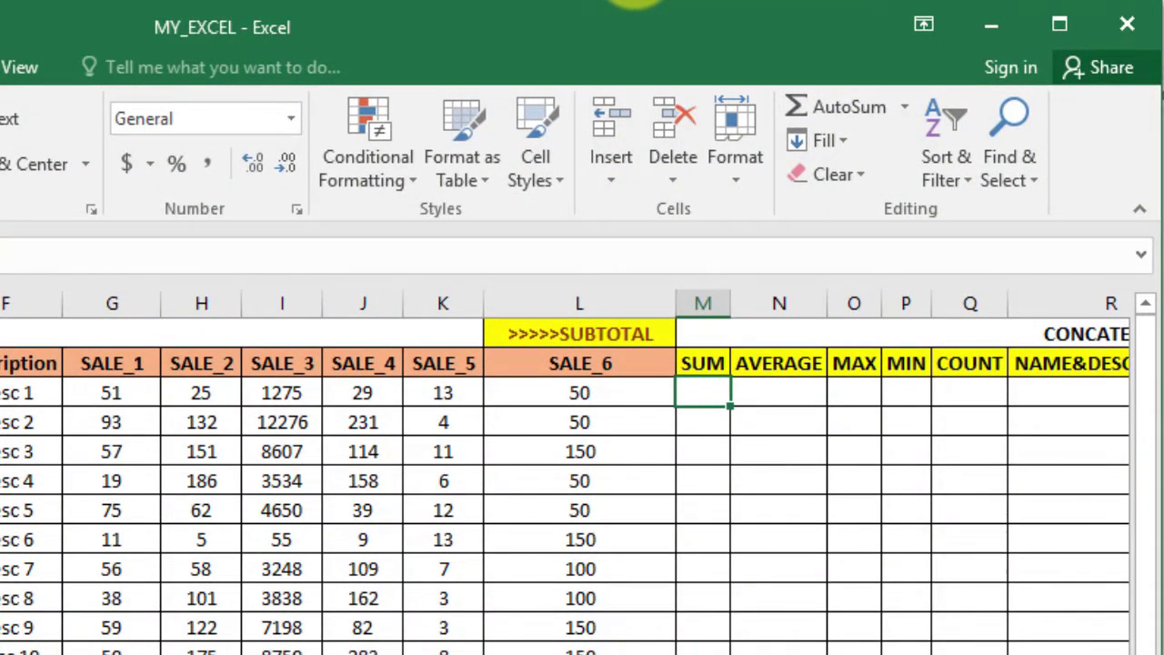
left_click(909, 107)
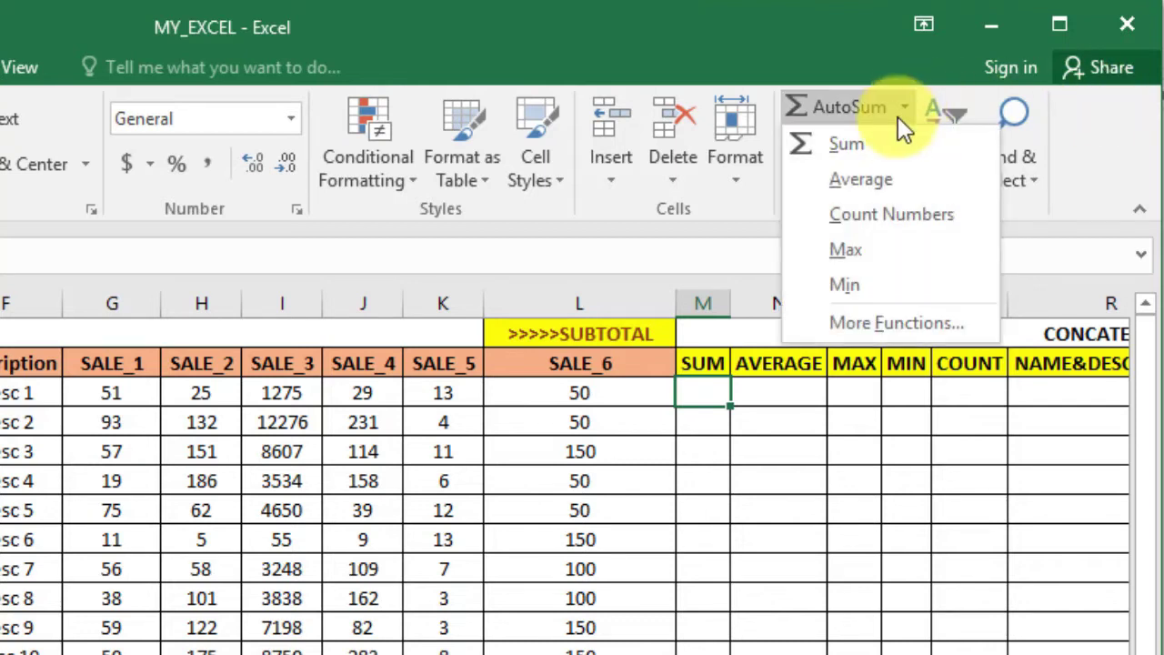
left_click(895, 139)
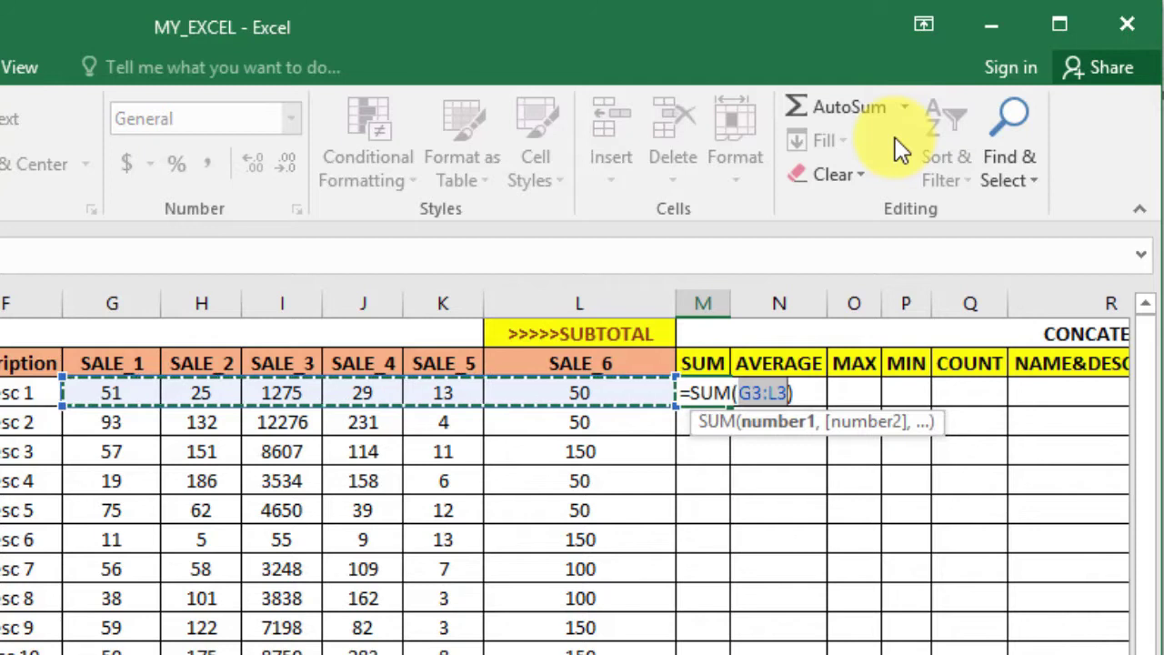
key("Return")
key("Up")
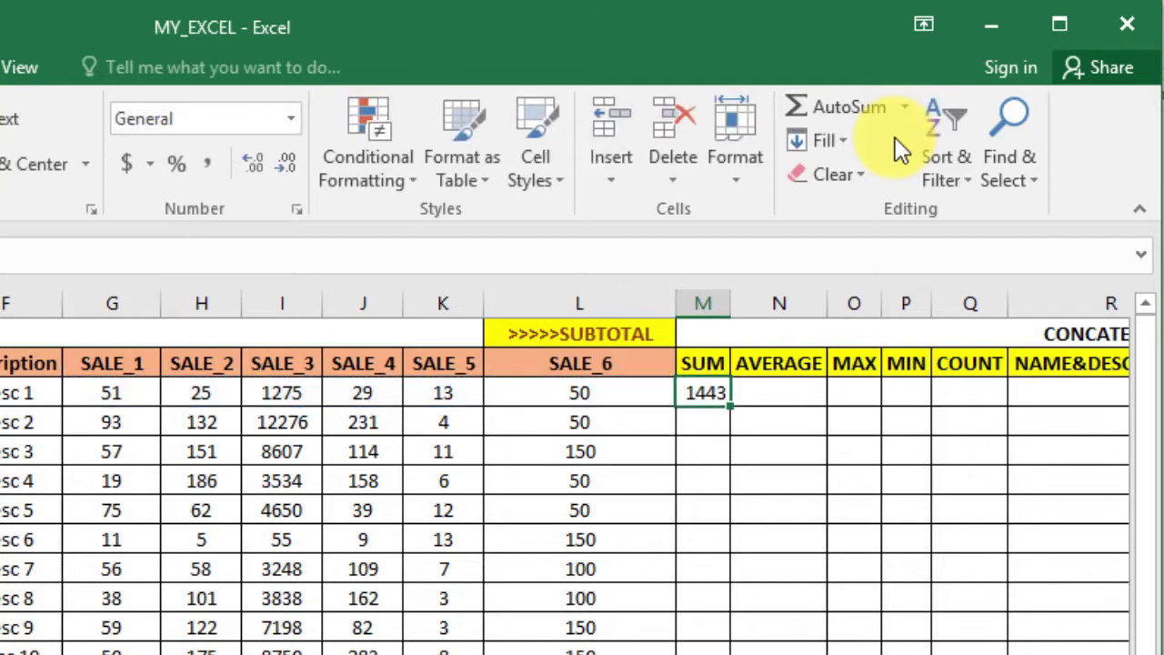
Clear cell M3 and insert the AutoSum of the row's sales values there again.
key("Delete")
key("alt+equal")
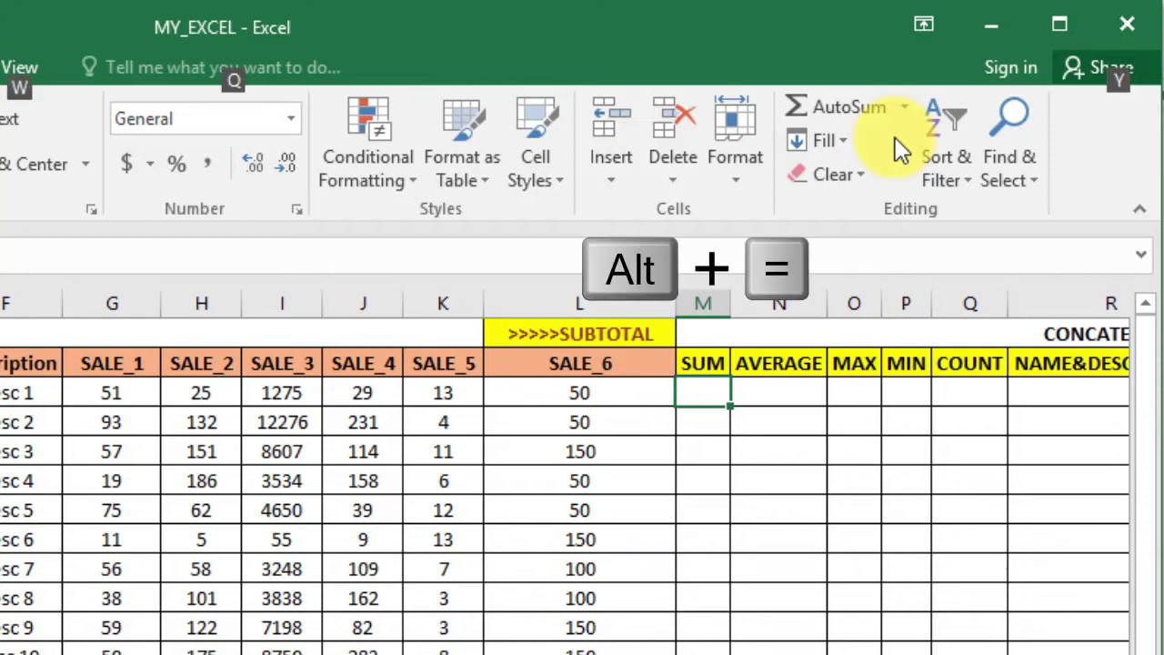
key("alt+equal")
key("Return")
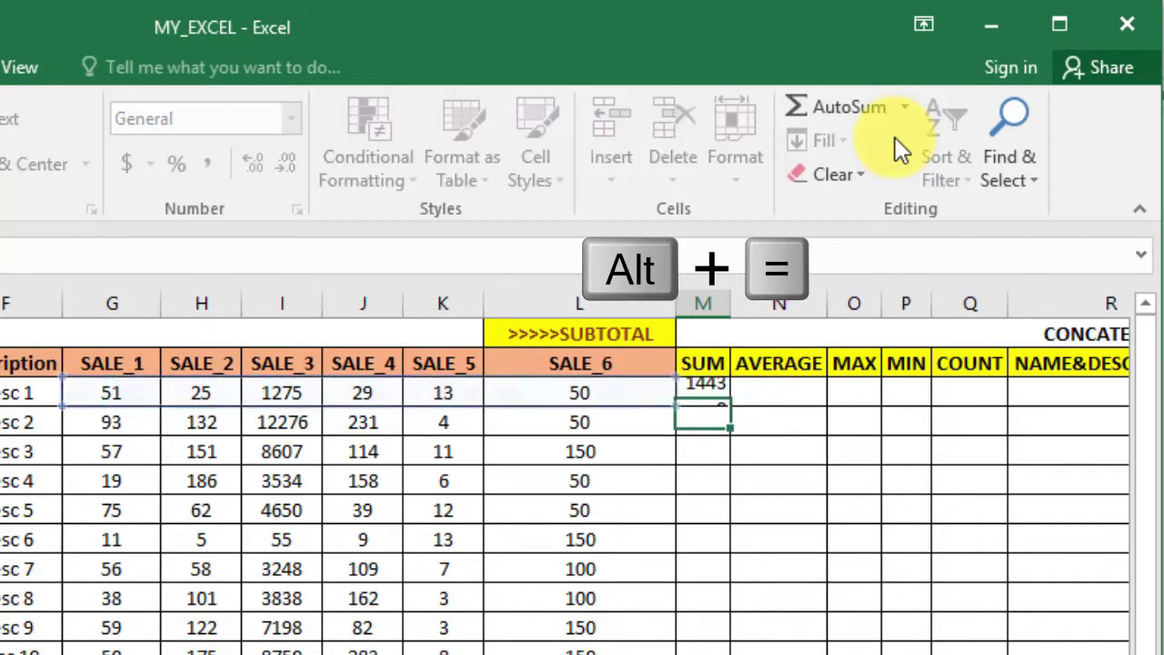
key("Up")
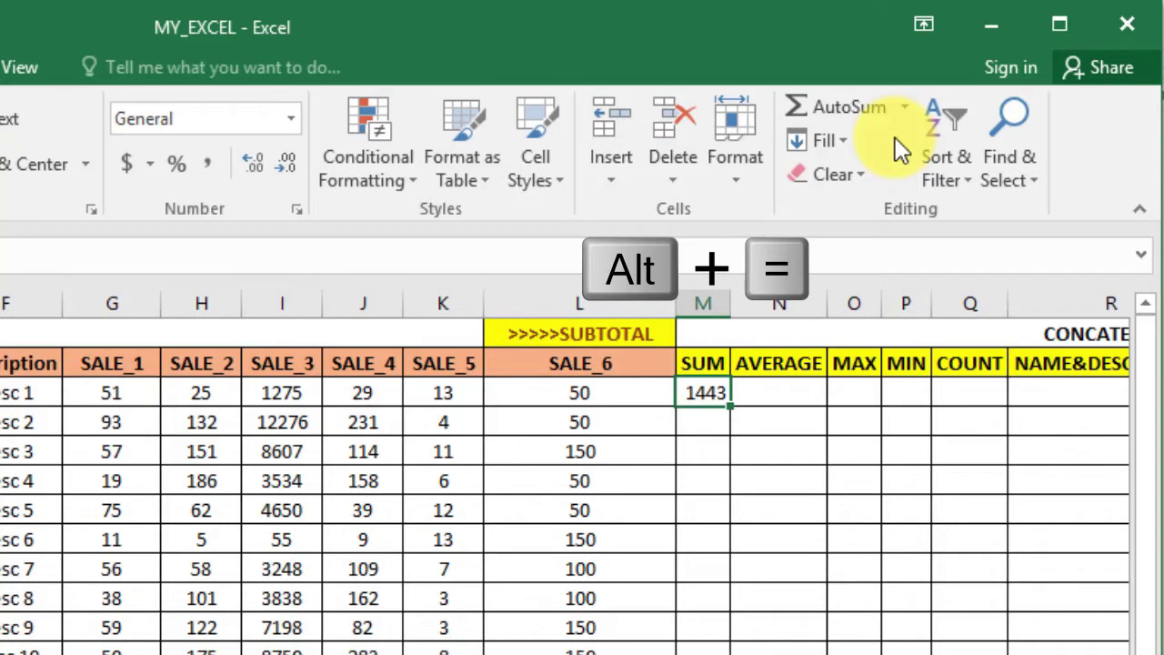
Clear M3, start a manual SUM formula over the row's SALE_1 to SALE_6 cells, and remove that range from the formula.
key("Delete")
type("=SUM")
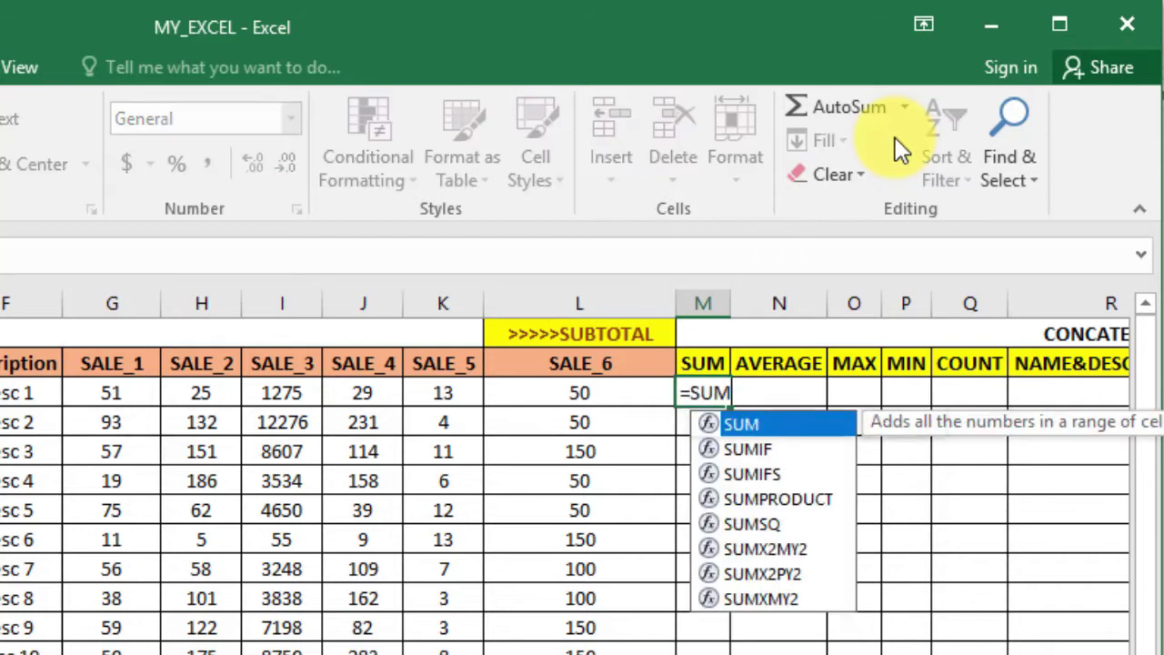
type("(")
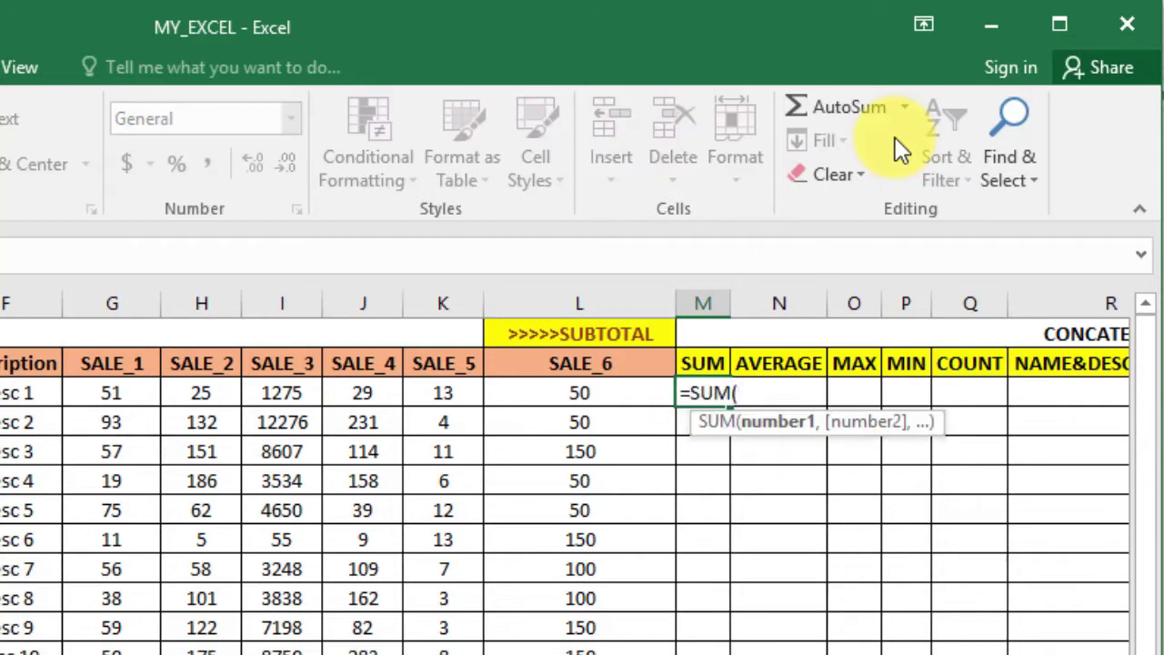
key("Left")
key("Left")
key("Left")
key("Left")
key("Left")
key("Left")
key("shift+Right")
key("shift+Right")
key("shift+Right")
key("shift+Right")
key("shift+Right")
key("BackSpace")
key("BackSpace")
key("BackSpace")
key("BackSpace")
key("BackSpace")
Enter the separate cells G3, H3 and J6 as SUM arguments in M3, and clear the cell after confirming the formula.
left_click(114, 393)
type(",")
left_click(196, 392)
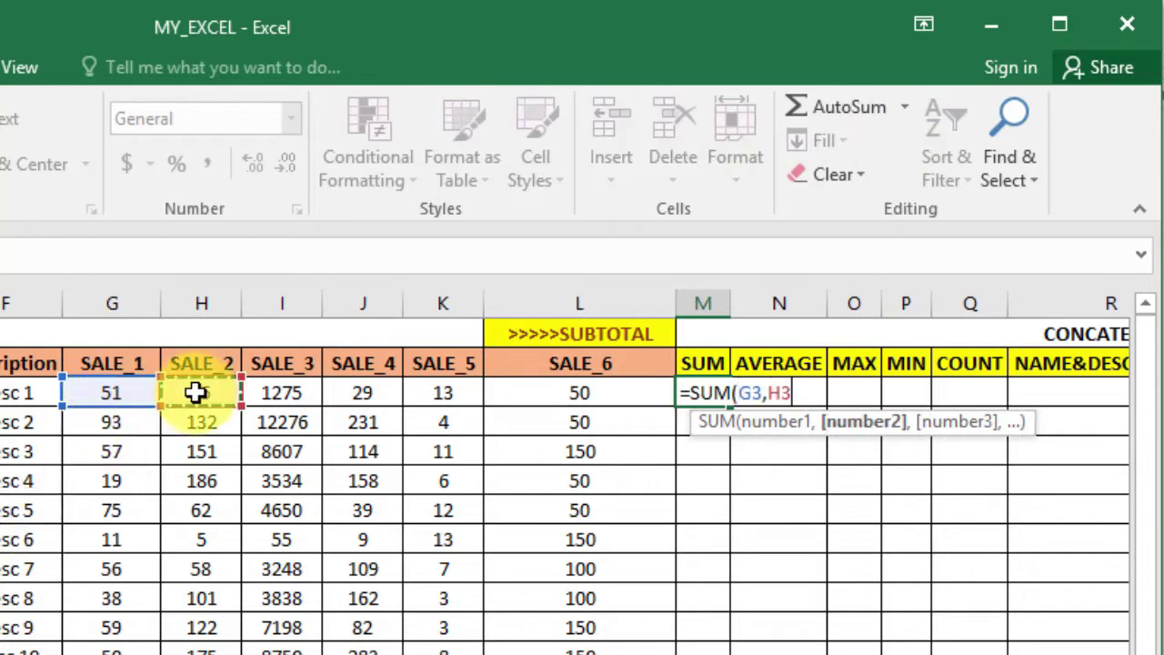
type(",")
left_click(194, 557)
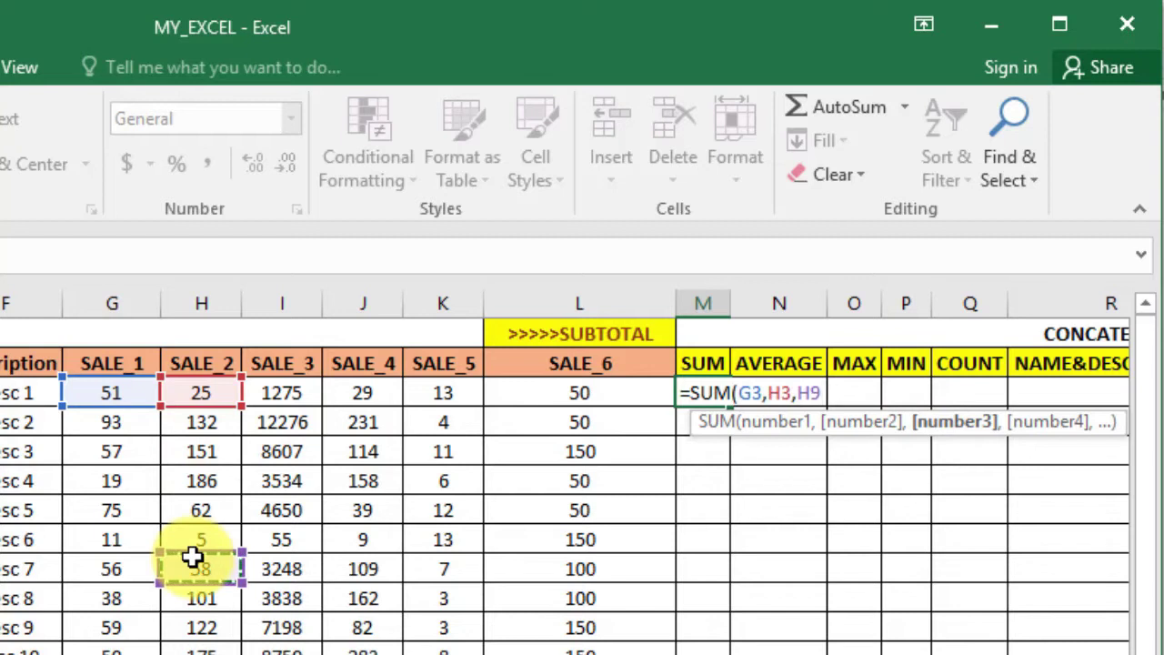
left_click(340, 493)
type(",")
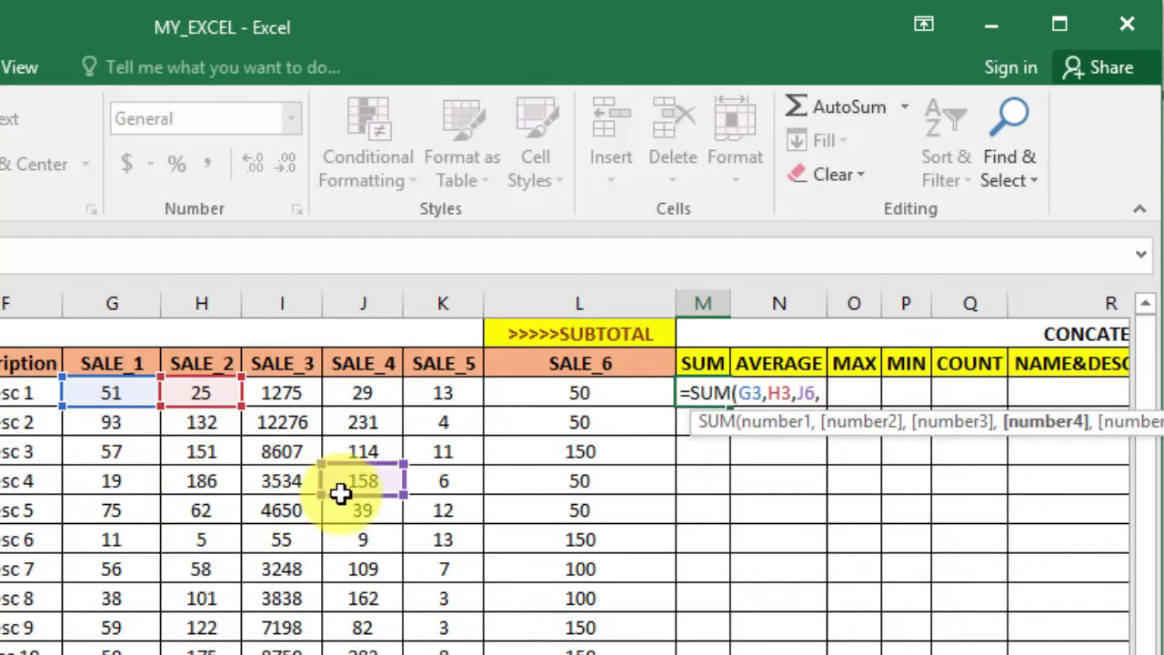
key("Return")
key("Up")
key("Delete")
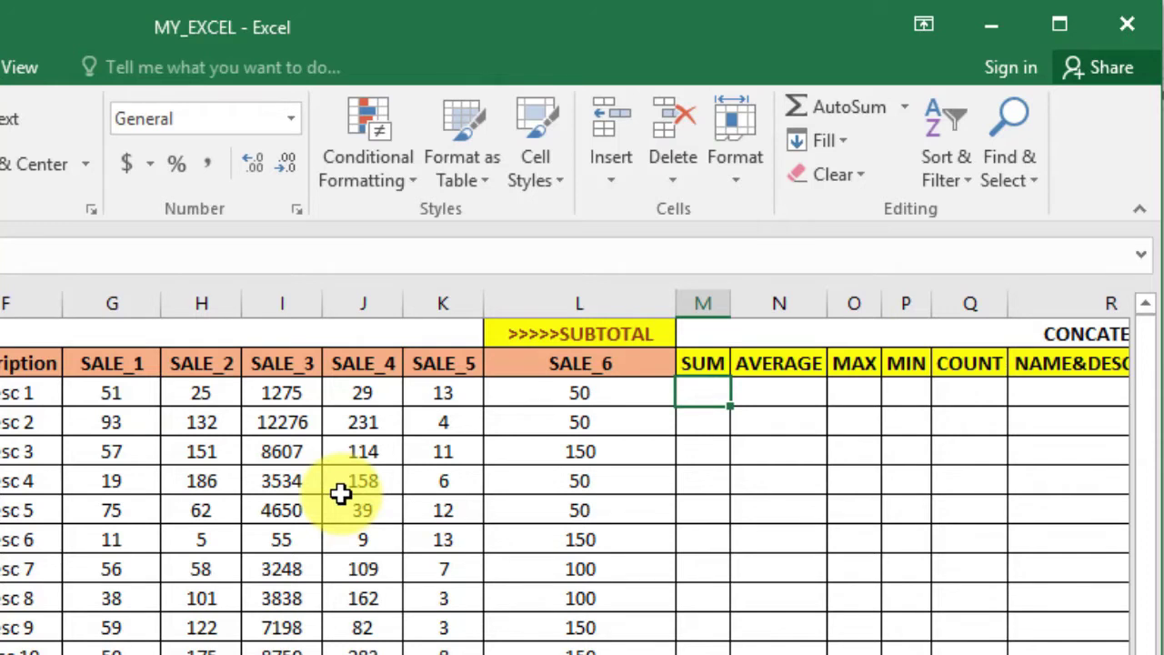
Enter a SUM formula over the row's SALE_1 to SALE_6 cells, G3:L3, in cell M3.
type("=DI,")
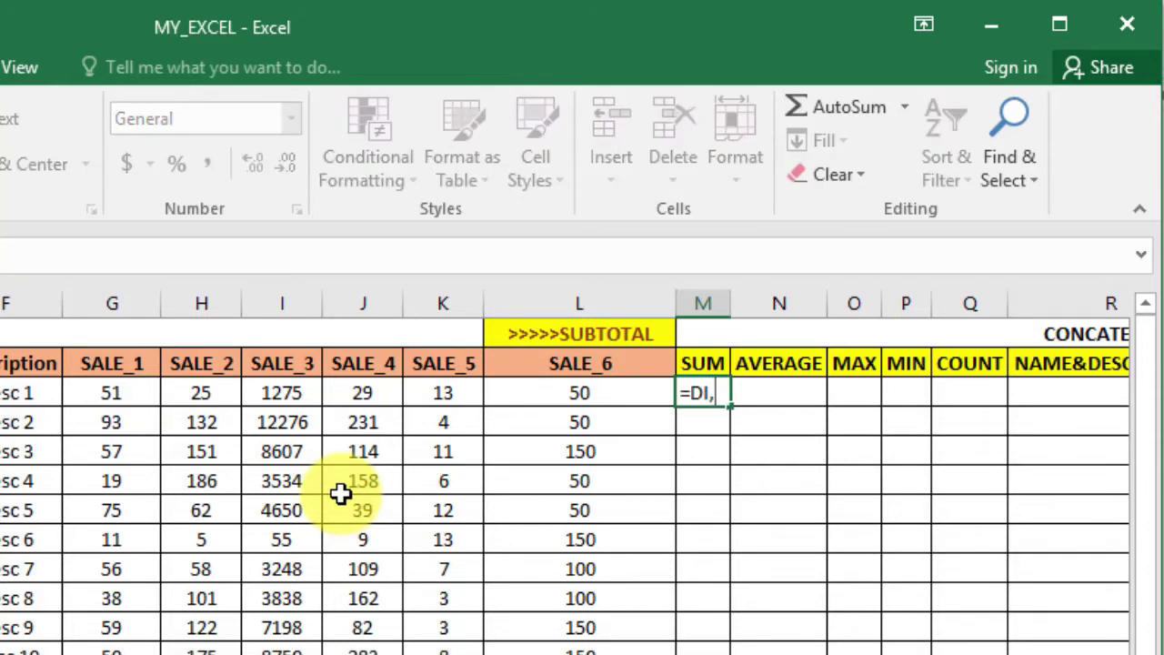
key("Escape")
type("=SUM(")
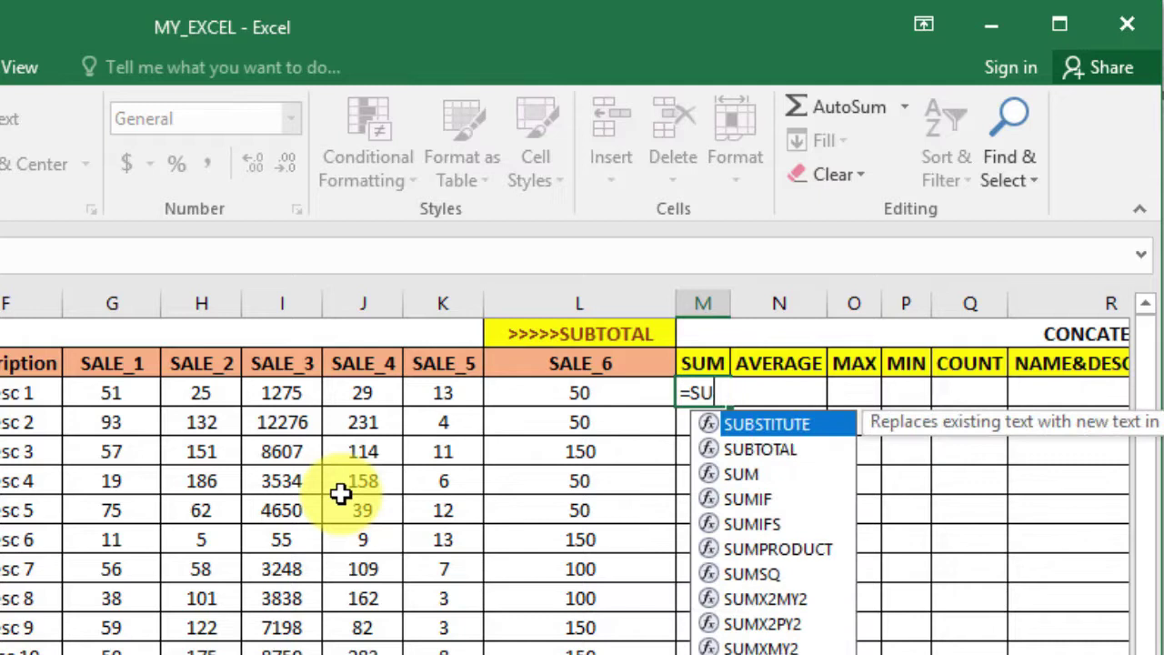
key("Left")
key("Left")
key("Right")
key("shift+Left")
key("shift+Left")
key("shift+Left")
key("shift+Left")
key("shift+Left")
key("Return")
key("Up")
Copy the M3 formula down the SUM column to the table's last row and autofit the column width.
key("ctrl+c")
scroll(341, 493, "down", 2)
key("ctrl+shift+Up")
key("ctrl+v")
scroll(341, 494, "down", 4)
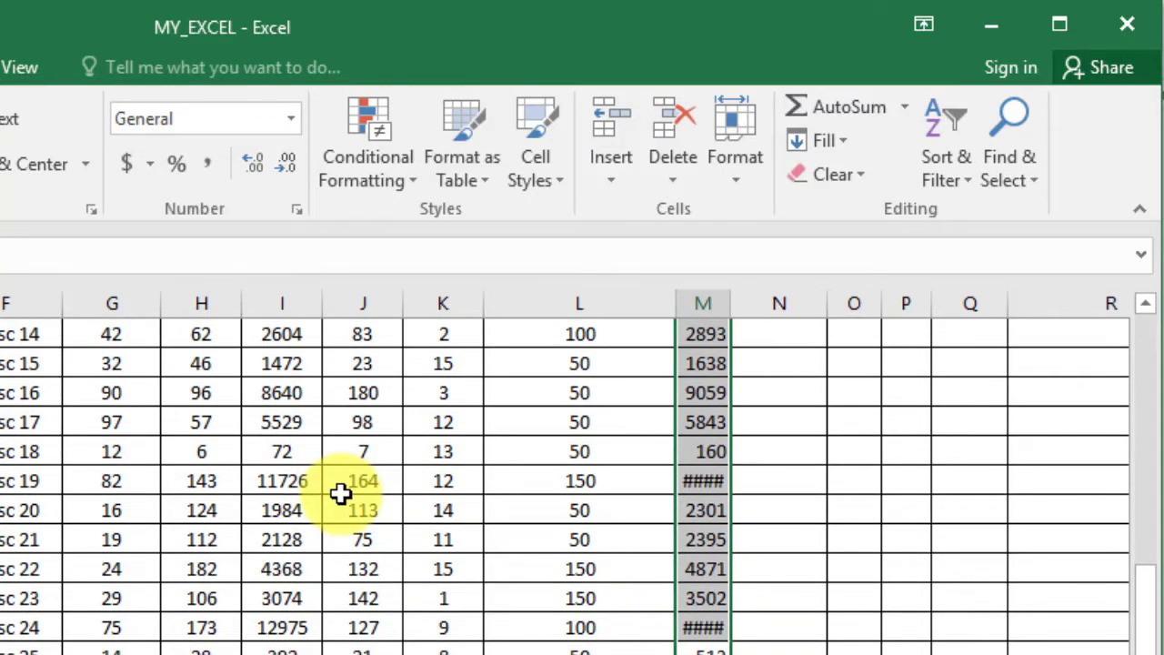
key("alt+h")
key("o")
key("i")
Insert the built-in Average of G3:L3 in N3 under the AVERAGE heading, and clear the cell after confirming it.
key("ctrl+Up")
key("ctrl+Up")
key("Down")
key("Down")
key("Right")
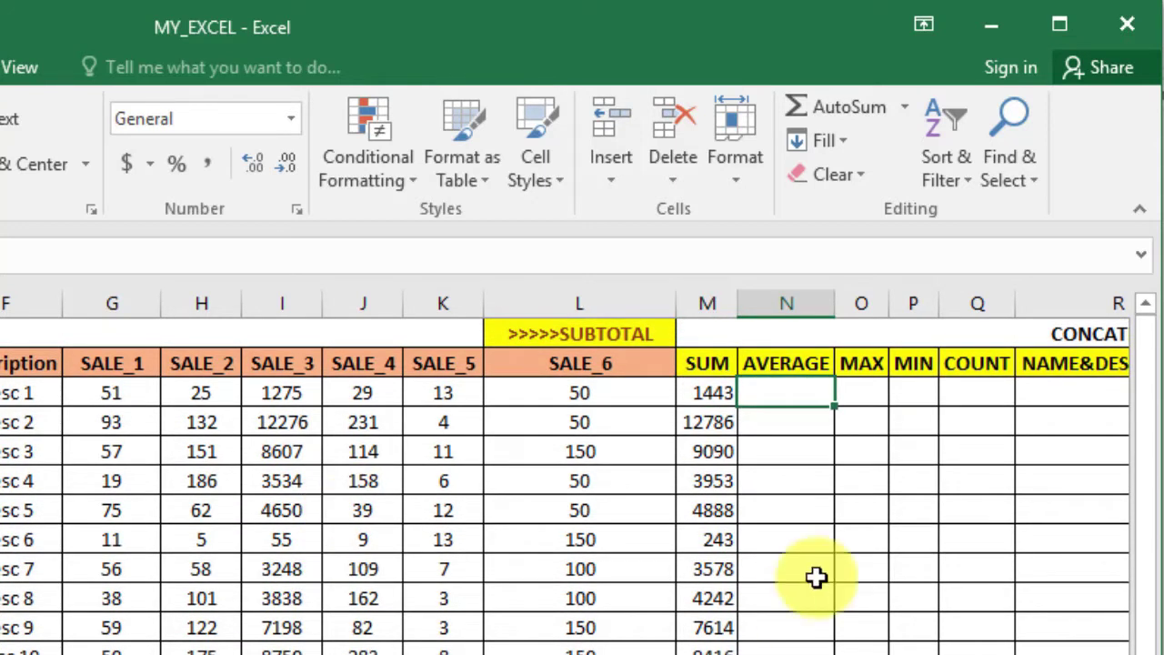
left_click(909, 105)
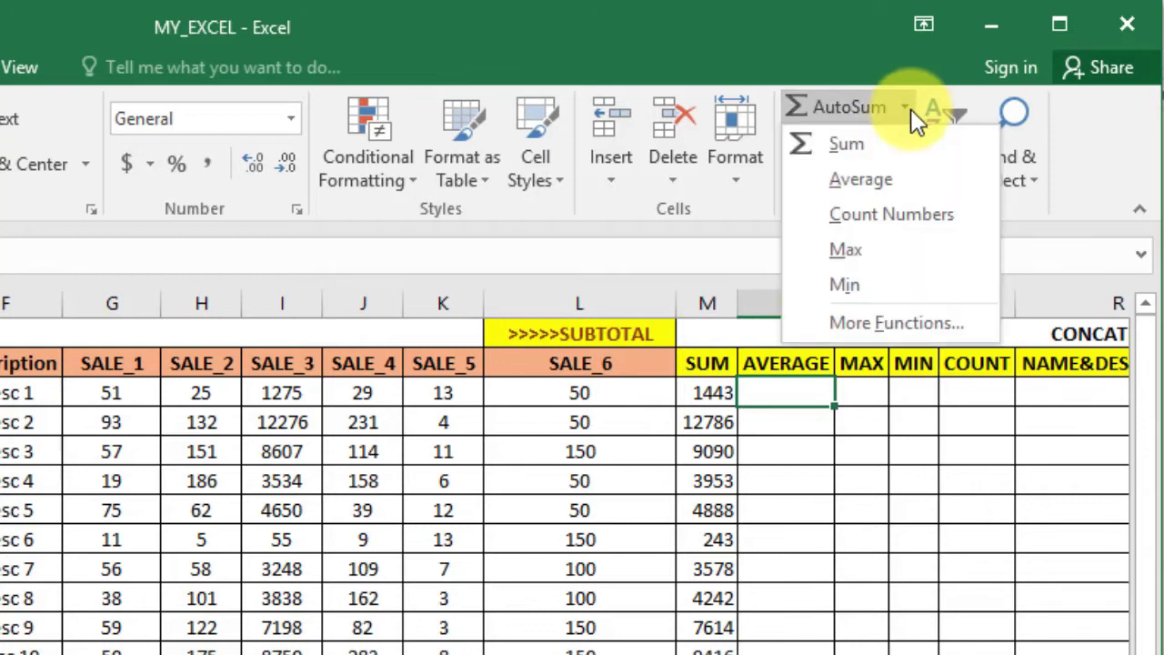
left_click(895, 178)
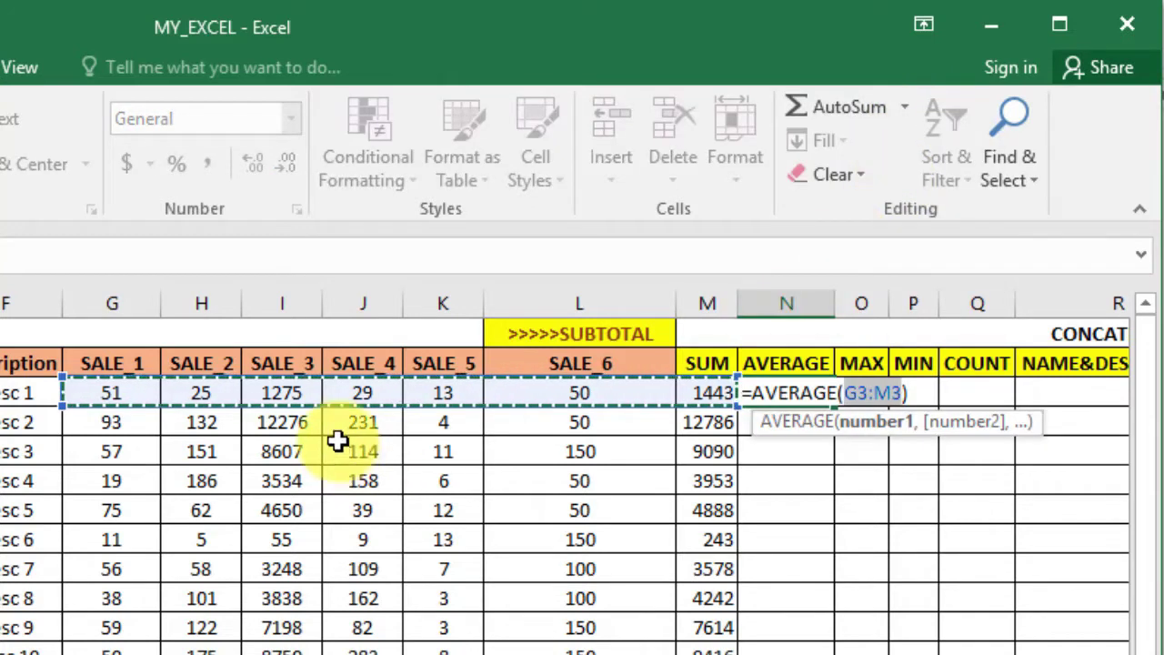
left_click_drag(631, 388, 150, 397)
key("Return")
key("Up")
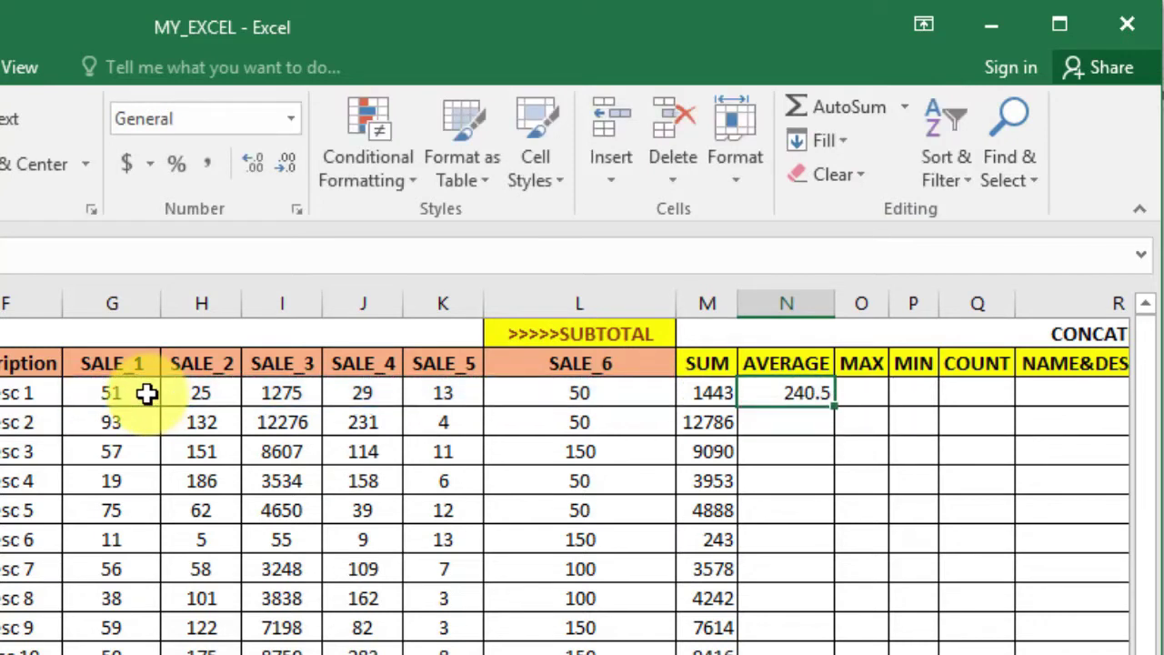
key("Delete")
Write an AVERAGE formula manually in N3 over the row's SALE_1 to SALE_6 cells, G3:L3.
type("=AVE")
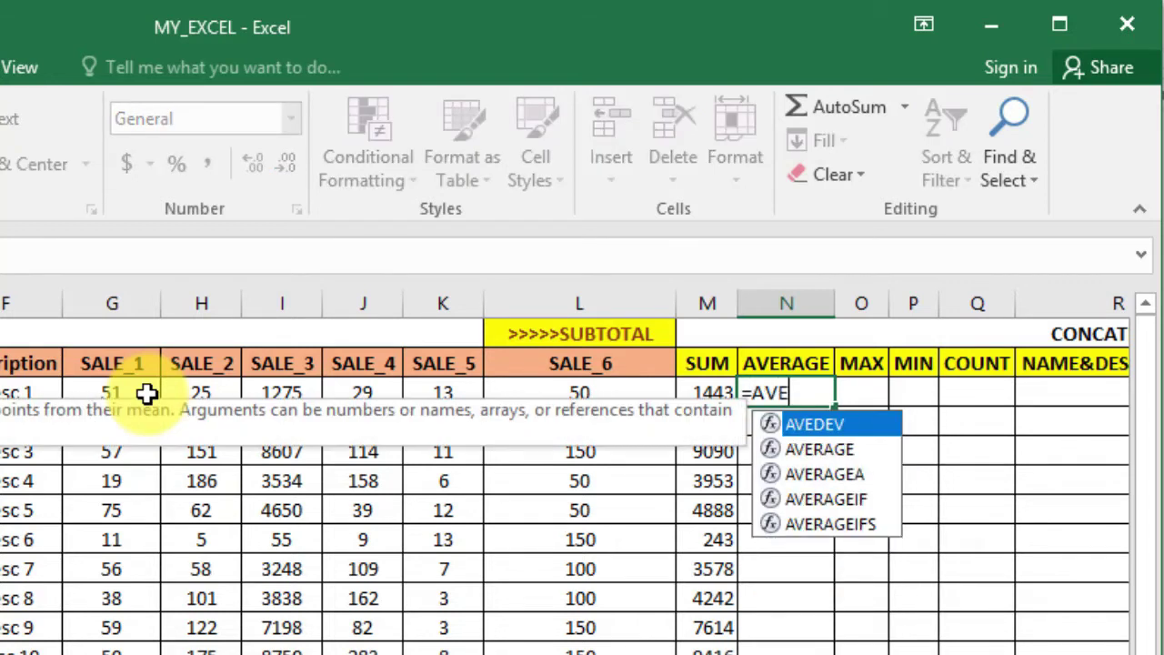
type("R")
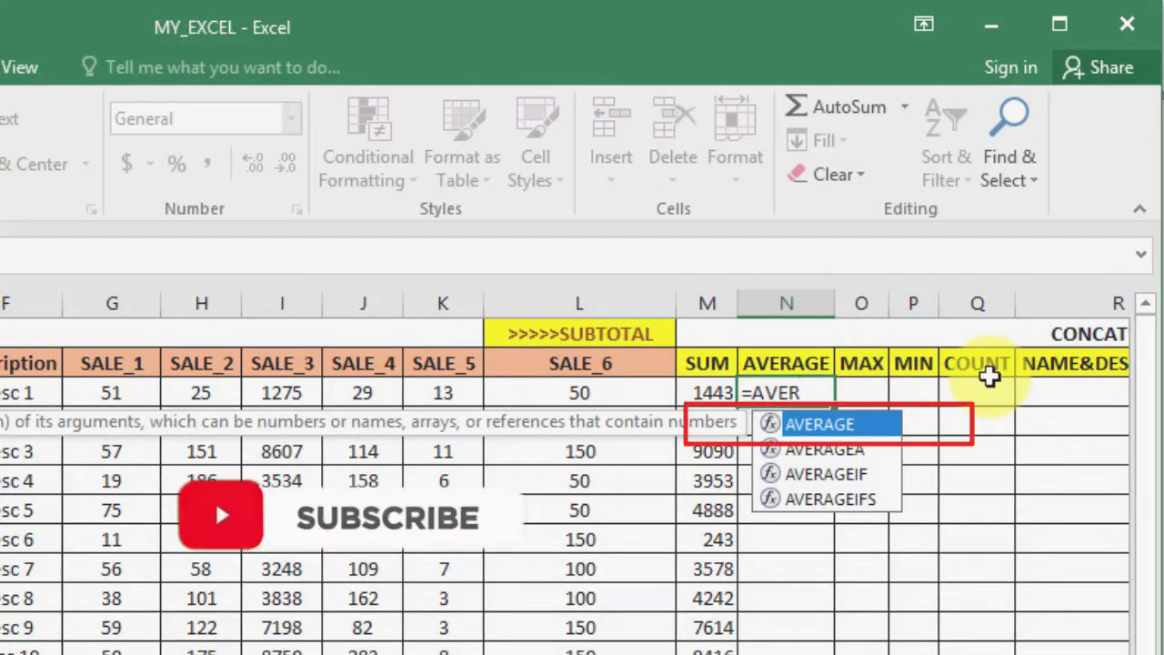
key("Tab")
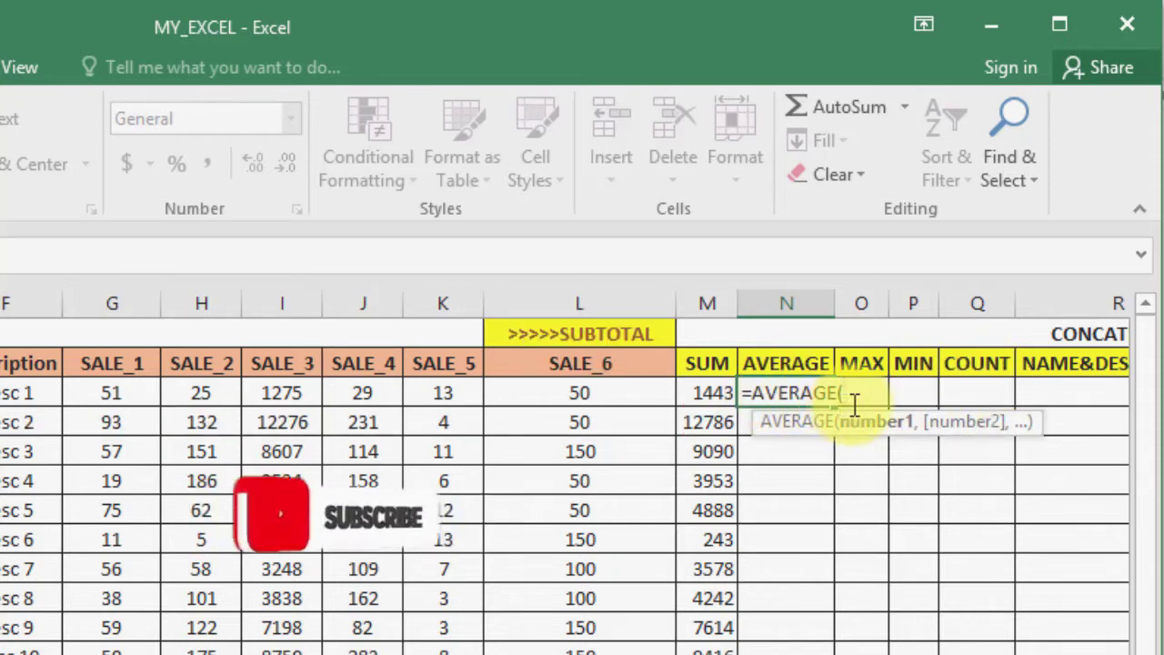
left_click(582, 390)
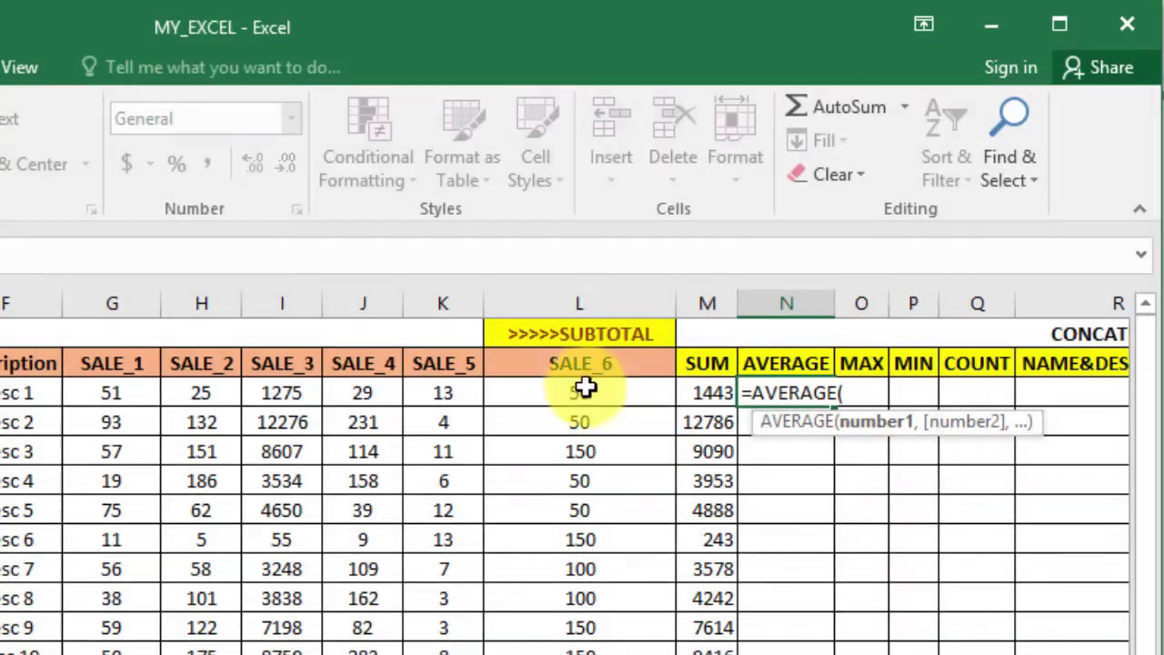
left_click_drag(582, 387, 112, 382)
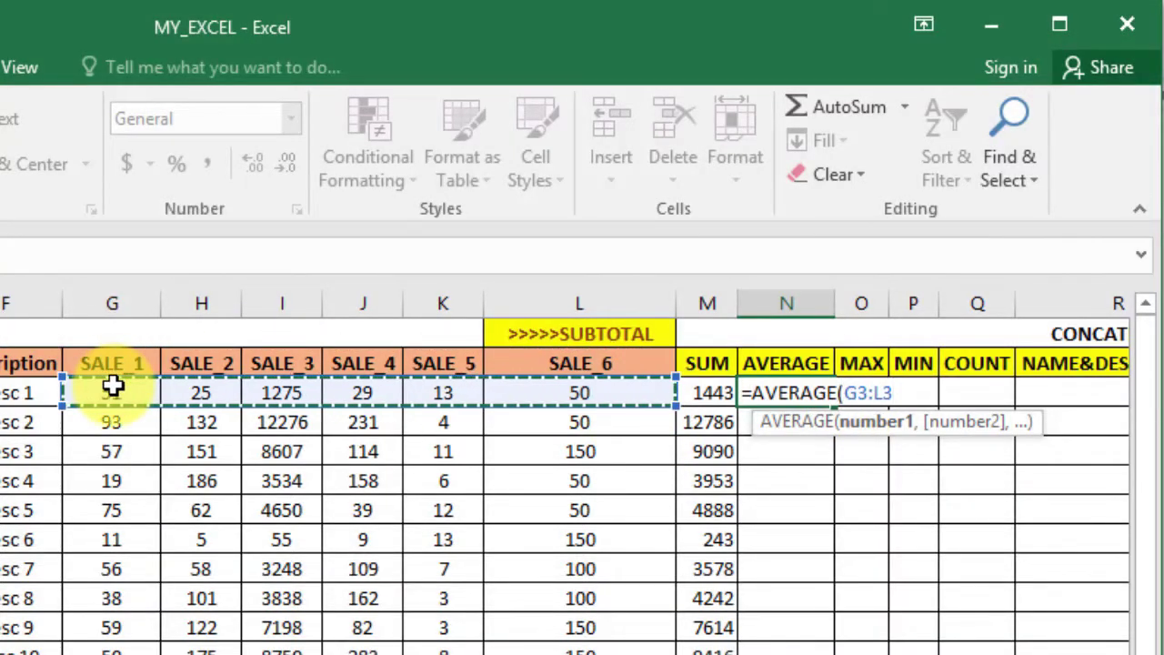
key("ctrl+shift+Down")
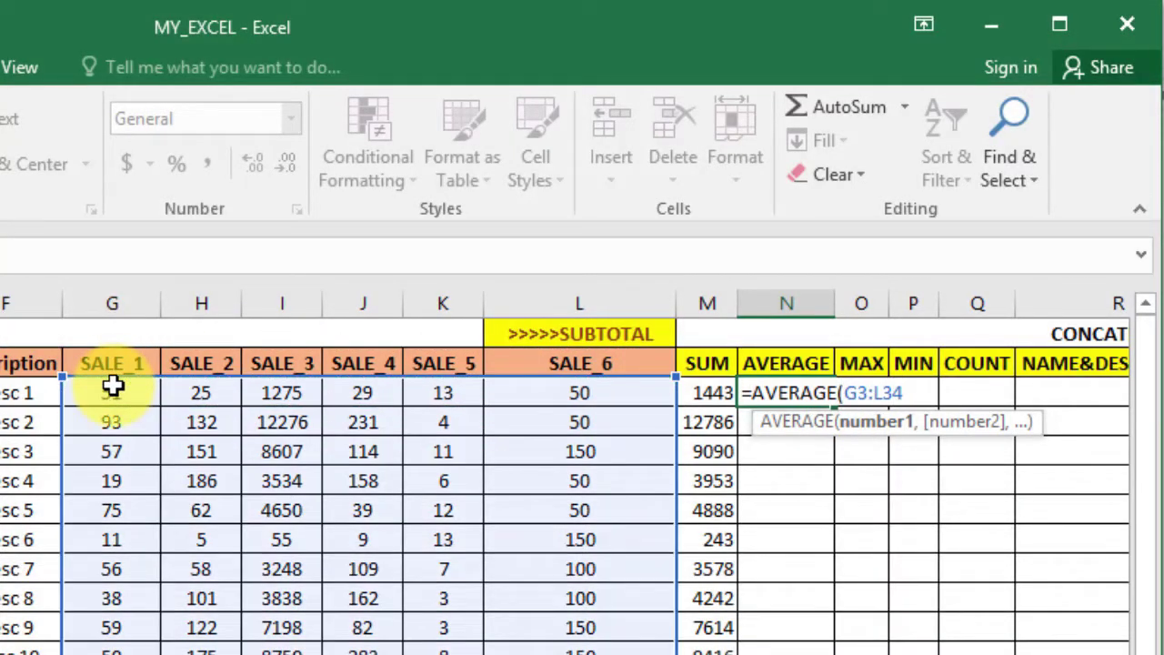
key("ctrl+shift+Up")
type(")")
key("Return")
Fill the N3 average formula down the AVERAGE column to the table's last row.
key("Left")
key("Up")
key("ctrl+Down")
key("Right")
key("ctrl+shift+Up")
key("ctrl+d")
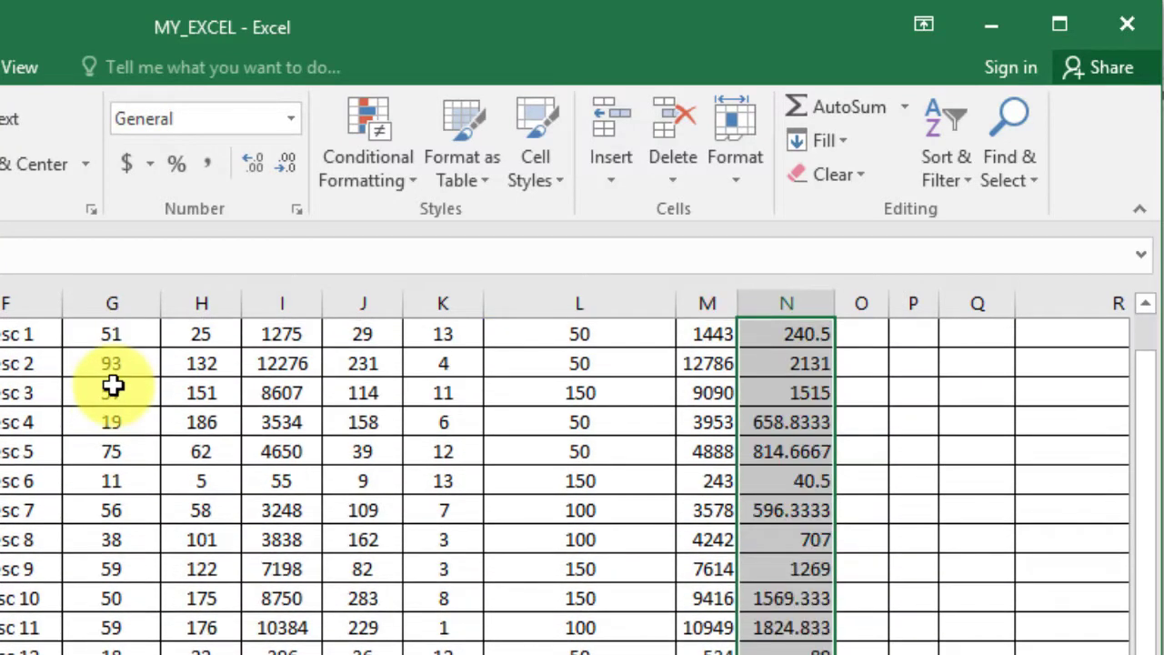
Enter a MAX formula over G3:L3 in O3, the first data cell under the MAX heading.
key("ctrl+Up")
key("Up")
key("Down")
key("Down")
key("Right")
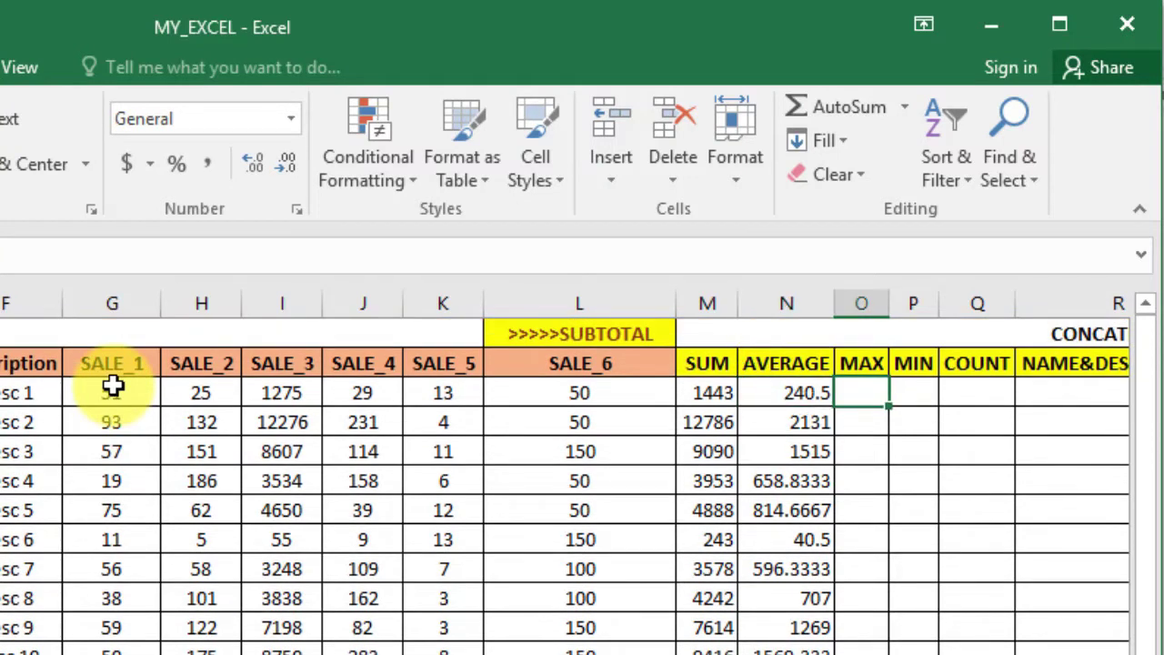
type("=")
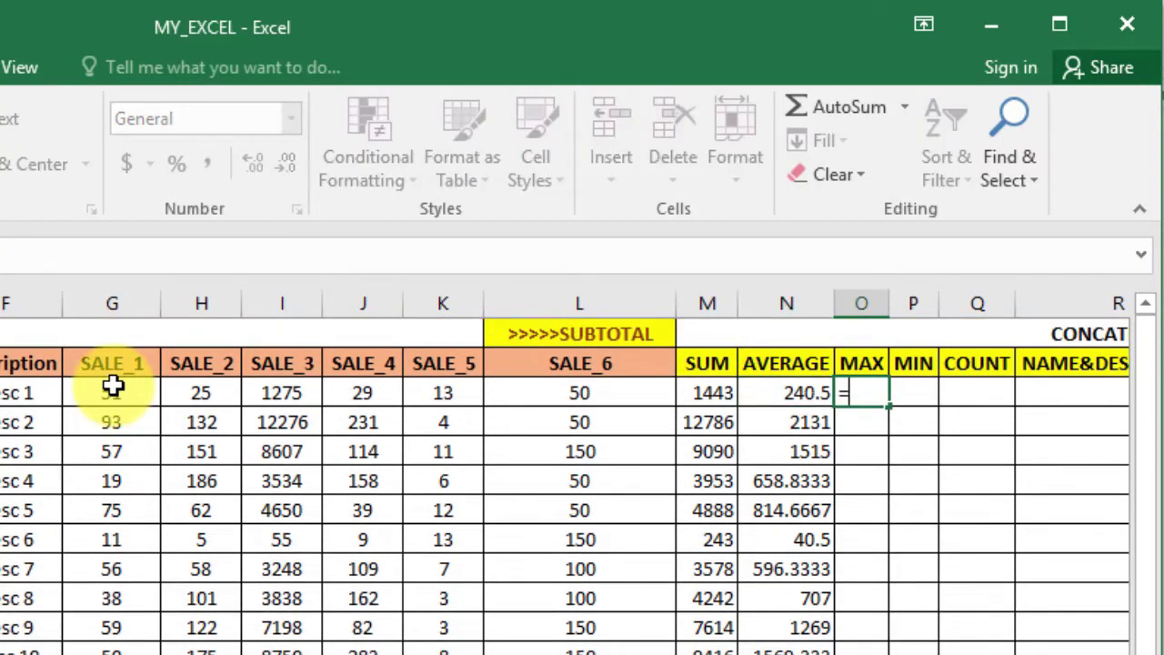
type("MAX")
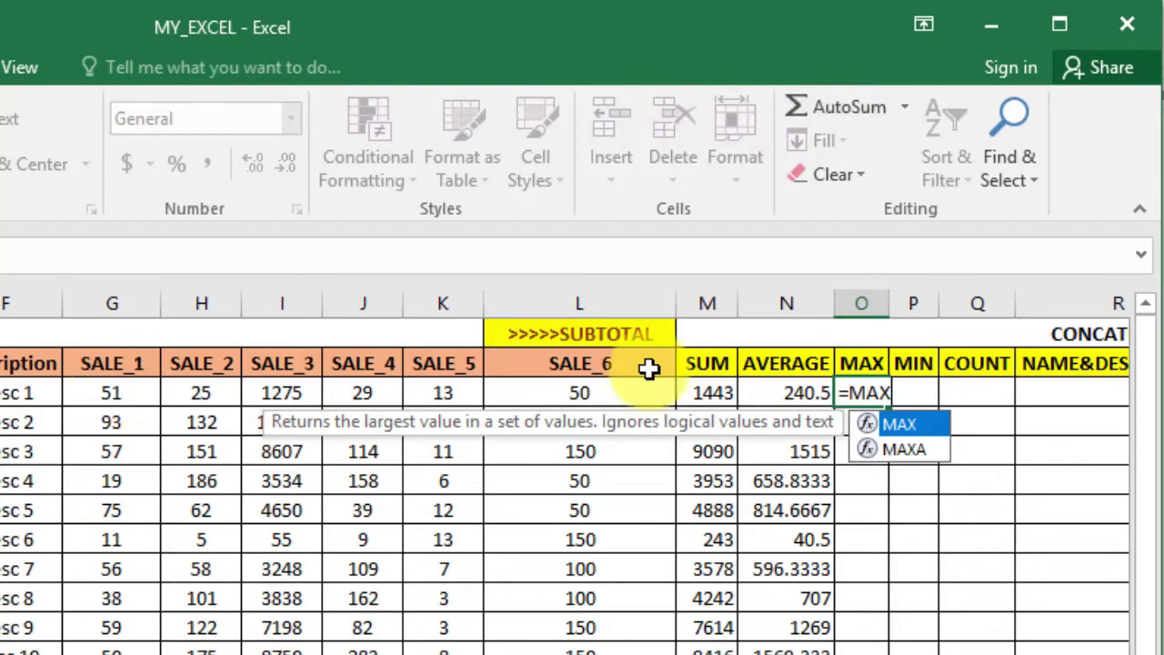
type("(")
left_click_drag(603, 389, 95, 394)
key("Return")
Enter a MIN formula over G3:L3 in P3, the first data cell under the MIN heading.
key("Up")
key("Right")
type("=")
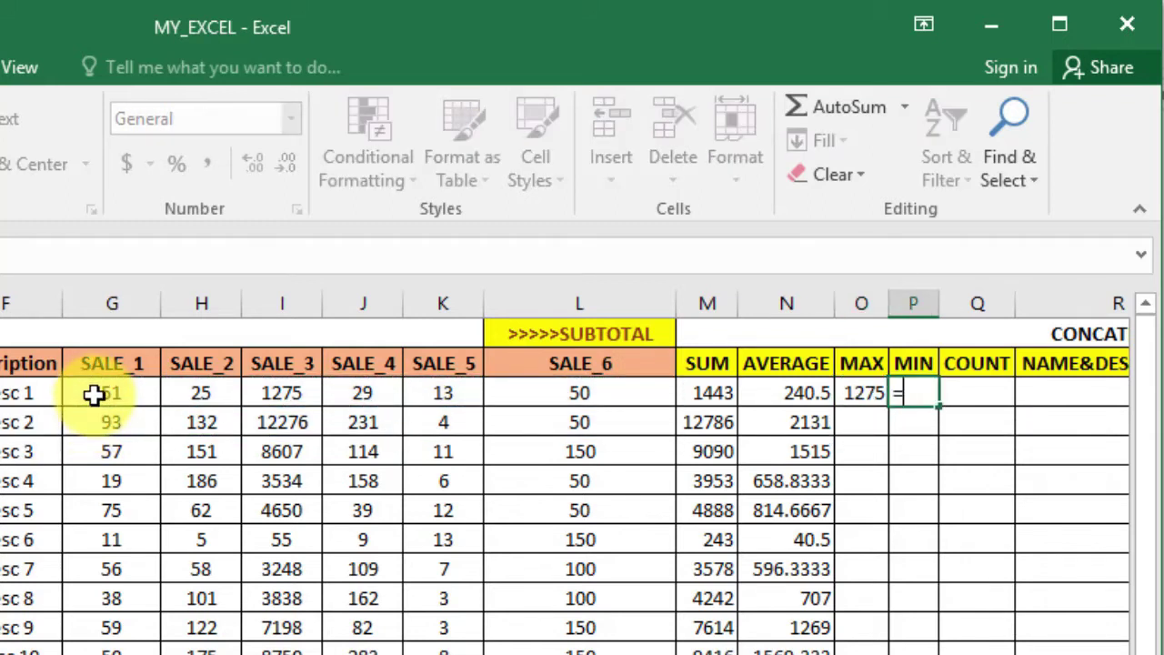
type("MIN(")
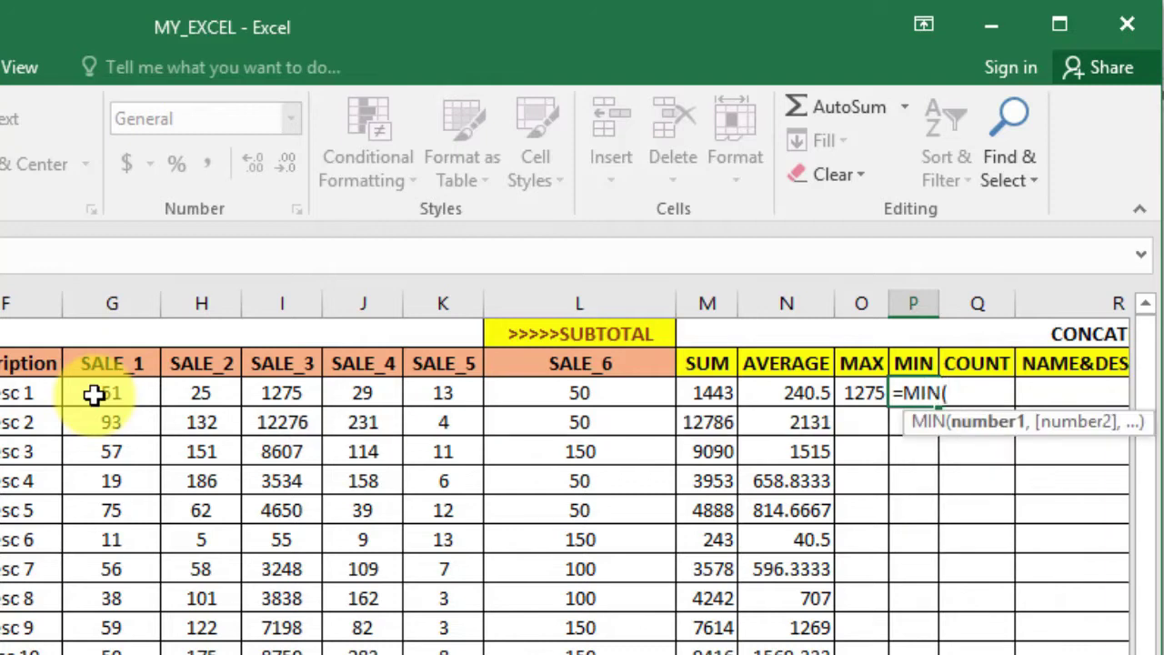
left_click_drag(618, 397, 104, 394)
key("Return")
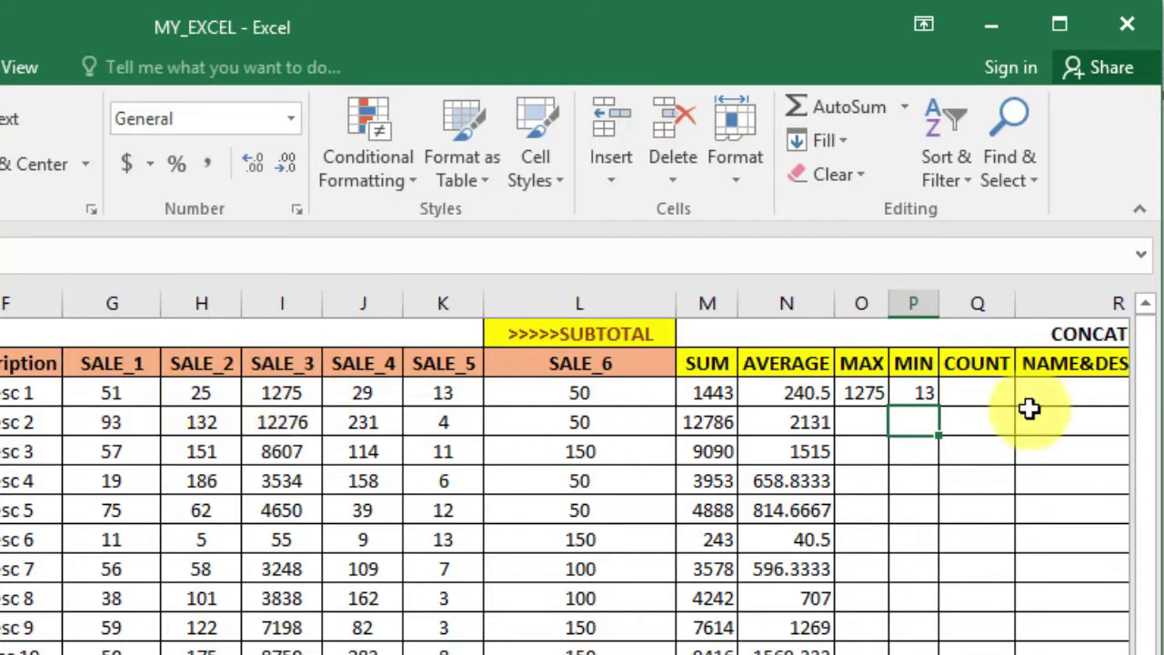
Enter a COUNT formula over the row's sales cells G3:L3 in Q3 under the COUNT heading.
left_click(991, 386)
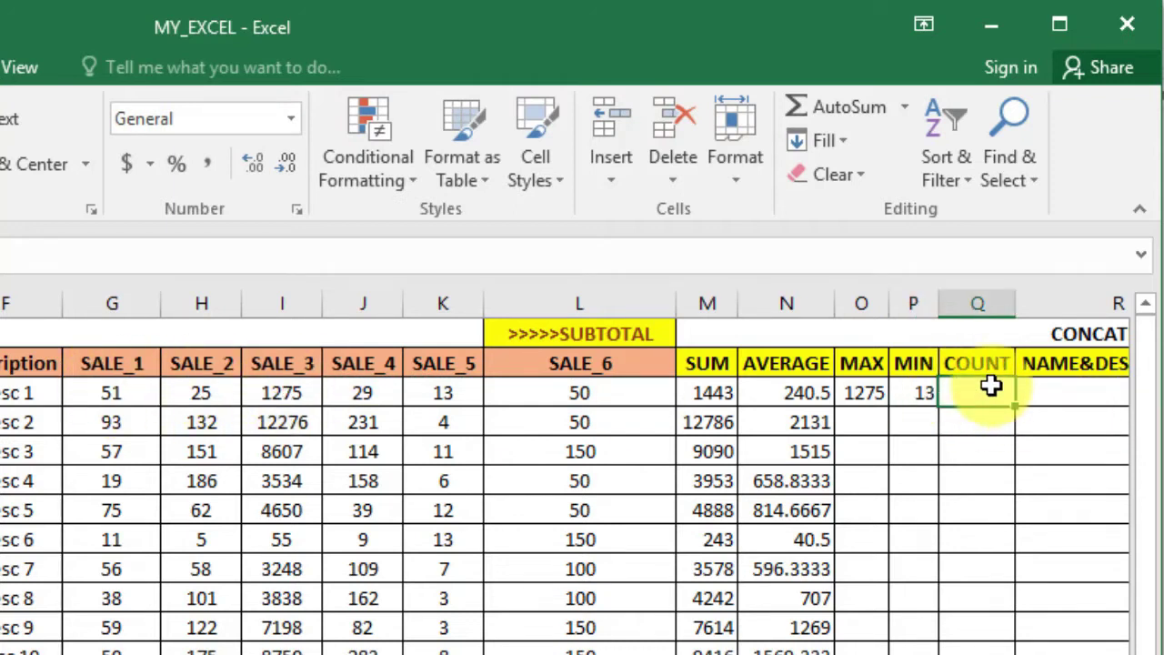
type("=COUNT(")
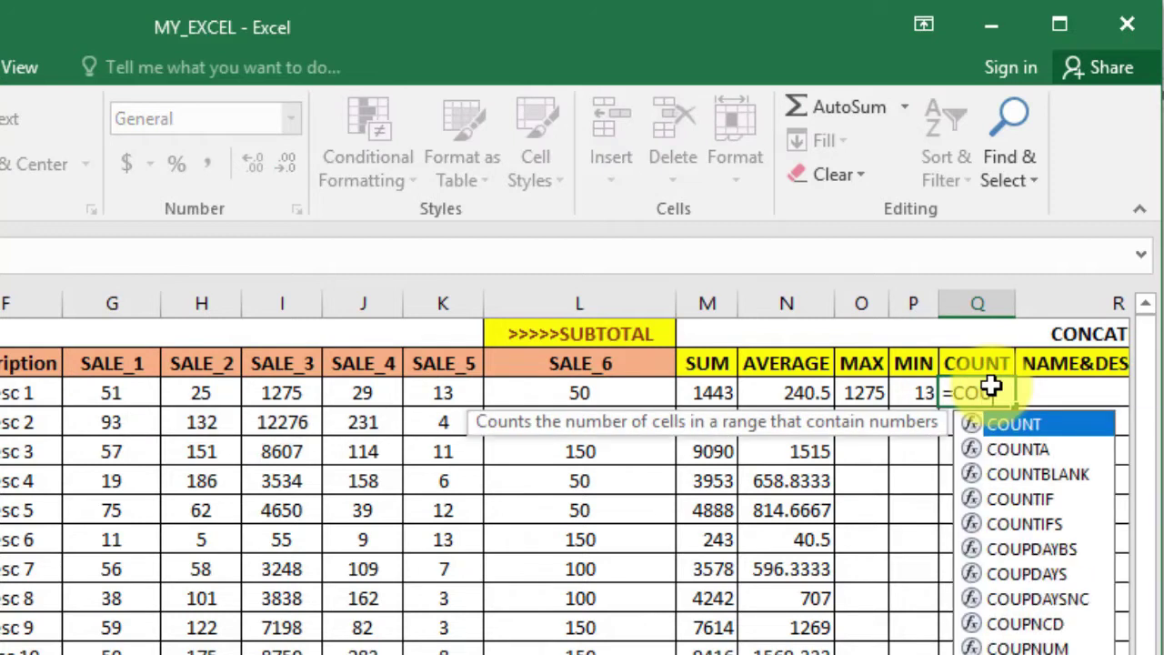
key("Left")
key("Left")
key("Left")
key("Left")
key("Left")
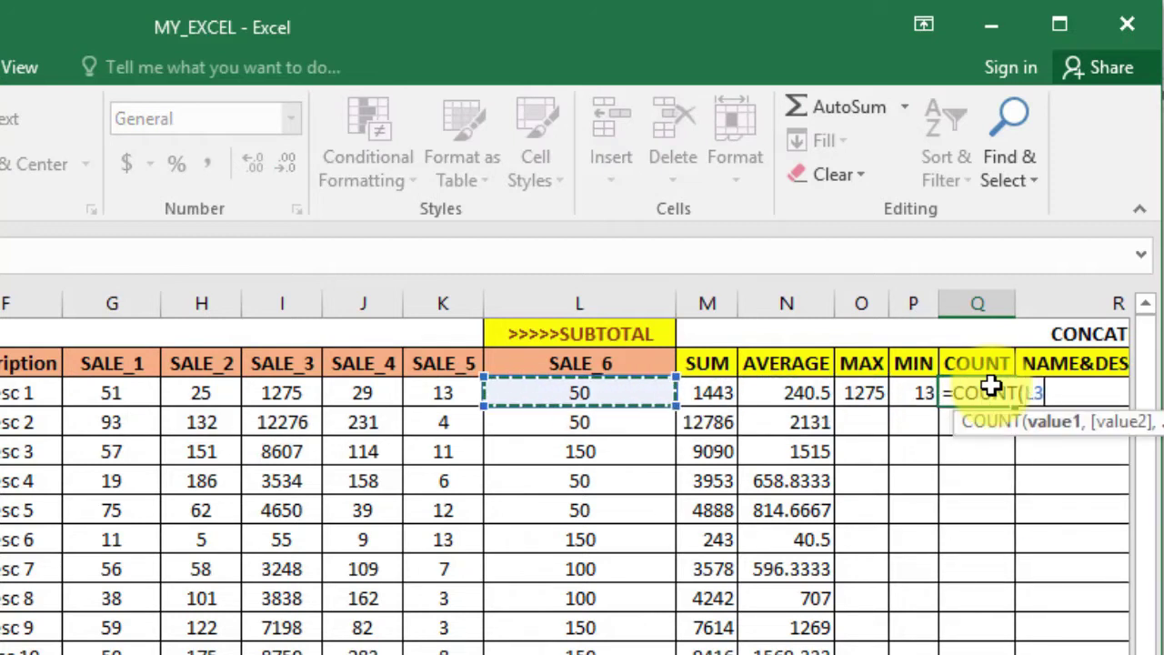
key("shift+Left")
key("shift+Left")
key("shift+Left")
key("shift+Left")
key("shift+Left")
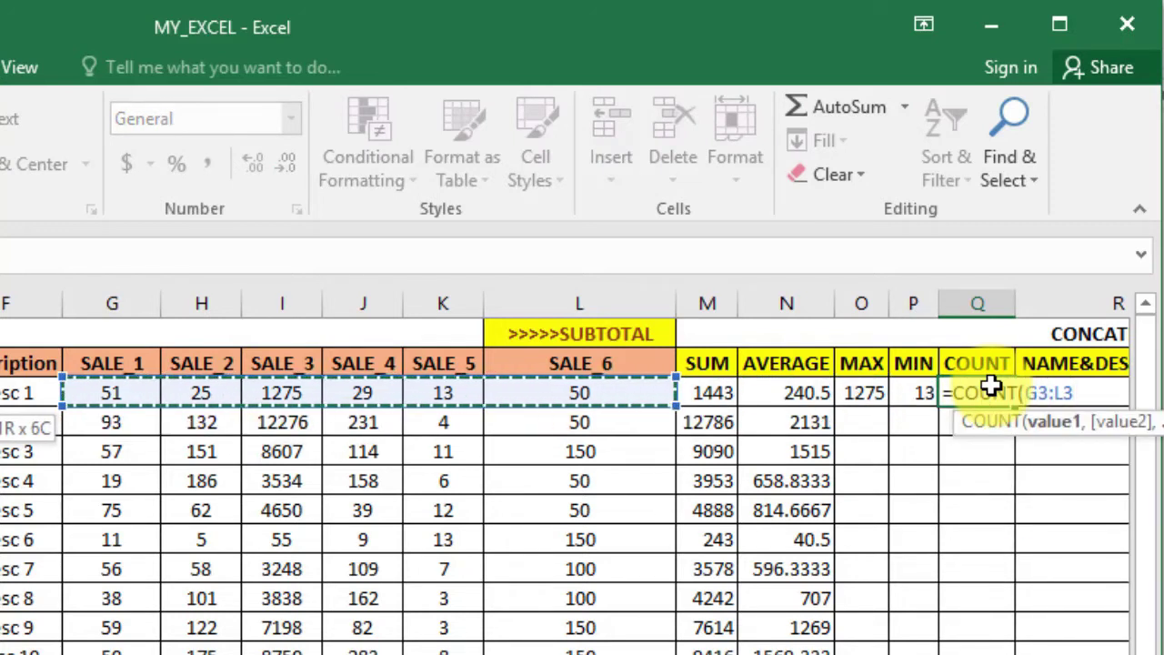
key("Return")
Insert a blank column between the COUNT and NAME&DESCRIPTION columns.
left_click(990, 387)
key("Up")
key("Right")
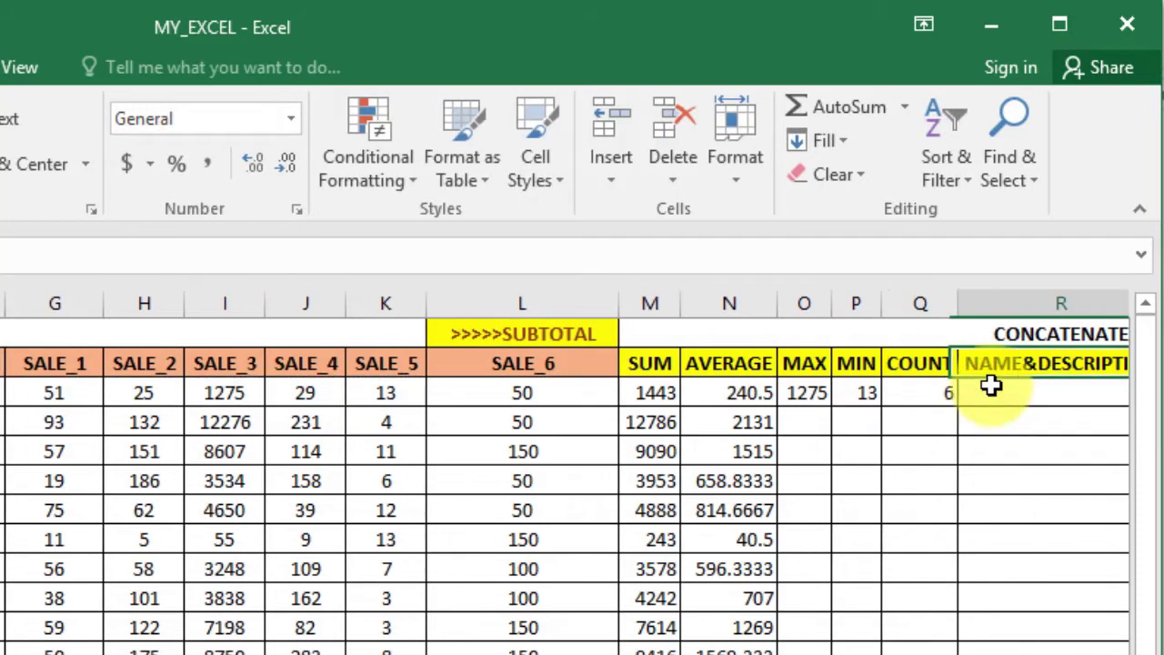
key("ctrl+space")
key("ctrl+shift+plus")
Give the new column R the heading COUNTA in row 2 and autofit its width.
key("Up")
key("Down")
type("COUNTA")
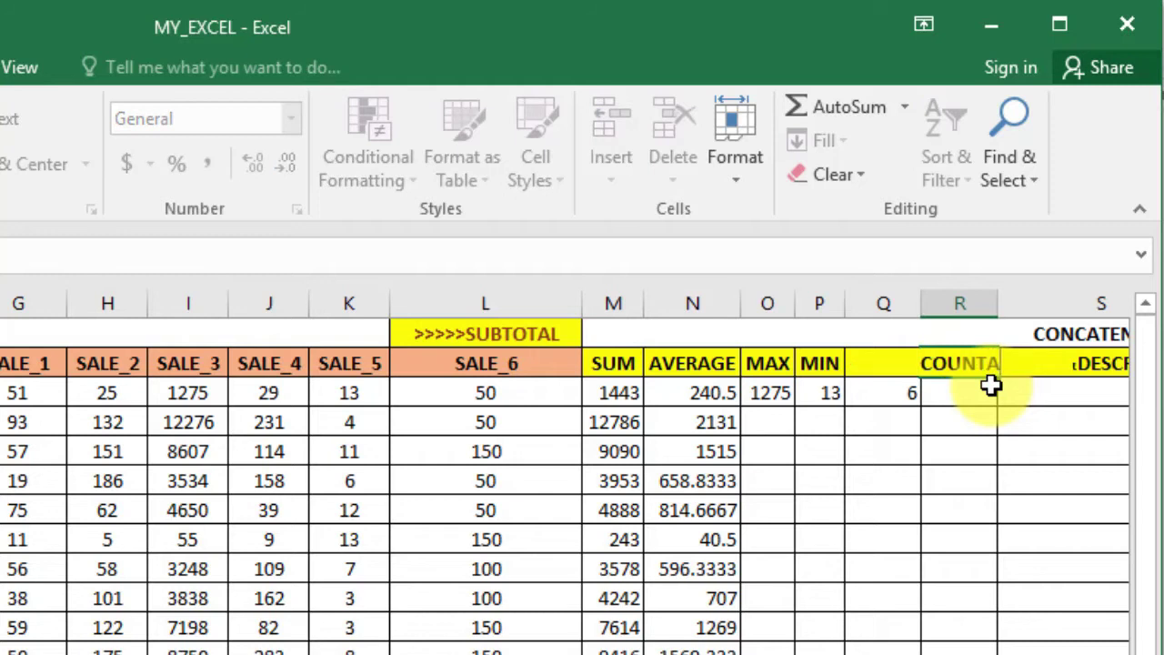
key("Return")
key("Up")
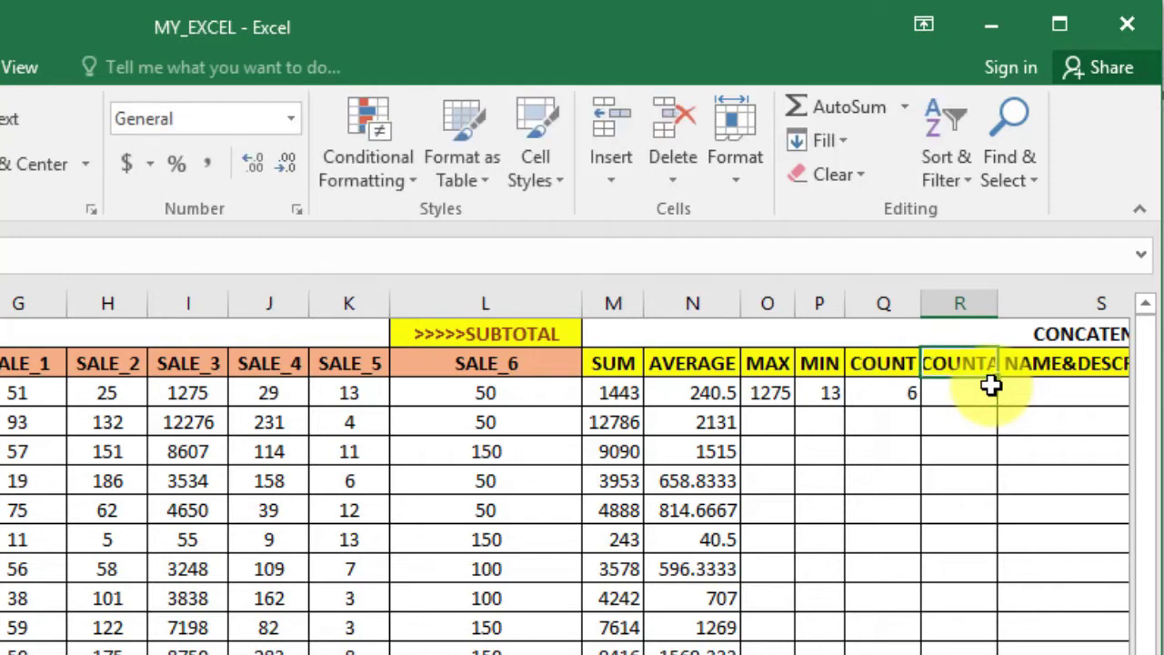
key("alt+h")
key("o")
key("i")
key("Left")
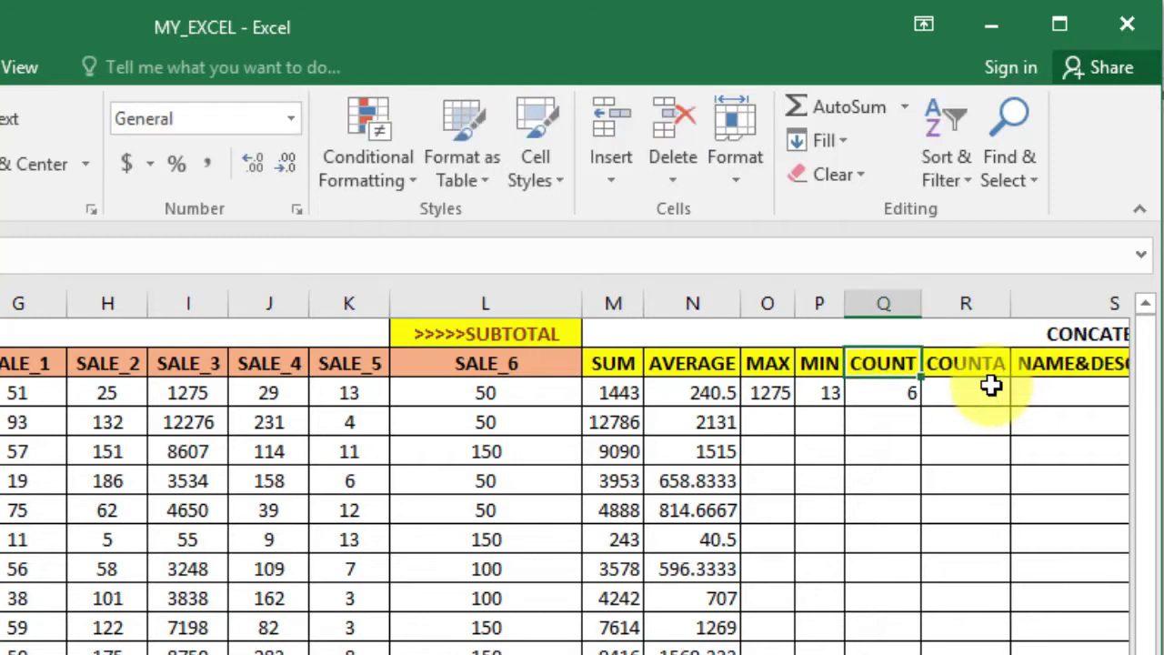
Enter a COUNTA formula over the row's text cells D3:F3 in R3 under the COUNTA heading.
left_click(990, 386)
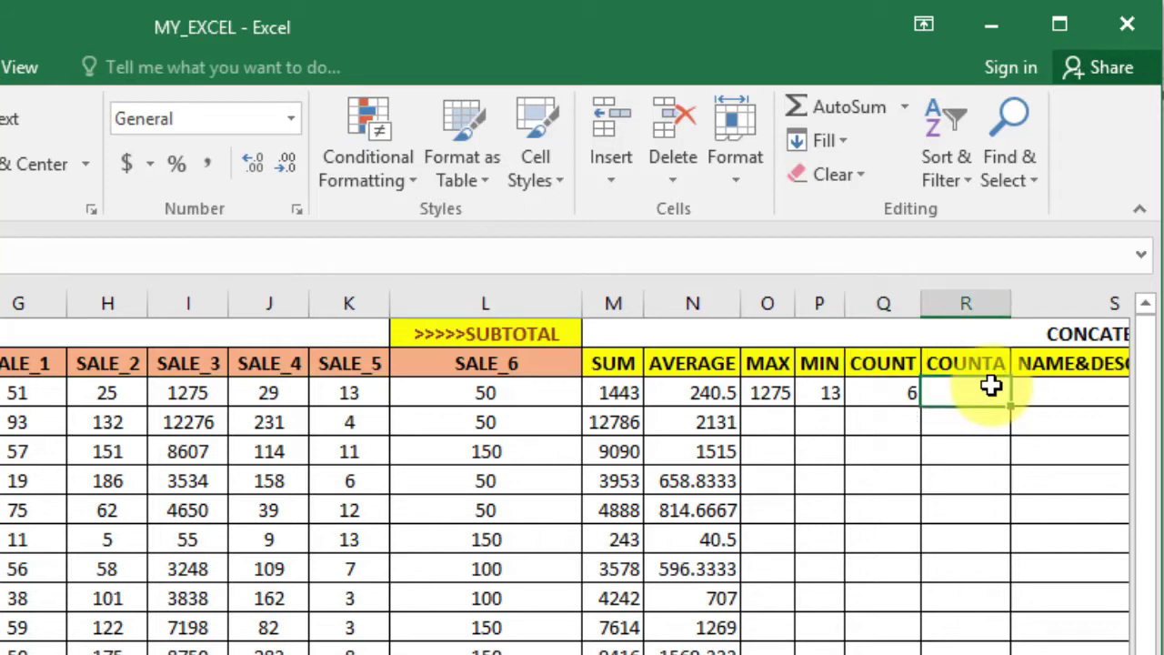
type("=COUNTA")
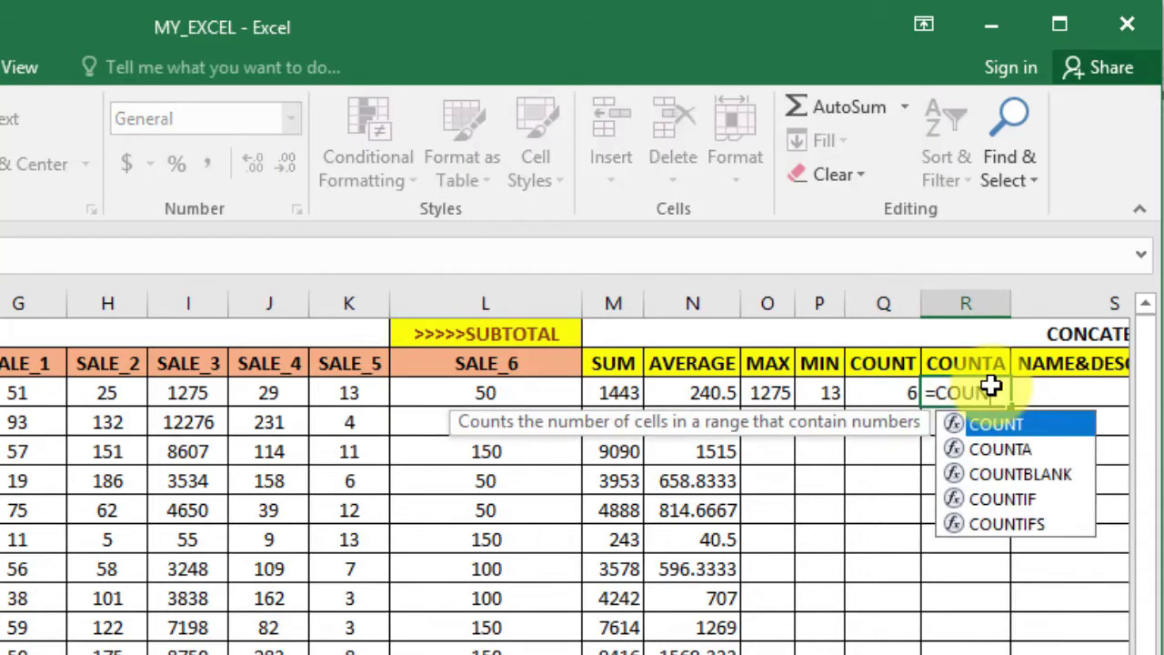
type("(")
key("Left")
key("Left")
key("Left")
key("Left")
key("Left")
key("Left")
key("Left")
key("Left")
key("Left")
key("Left")
key("Left")
key("Left")
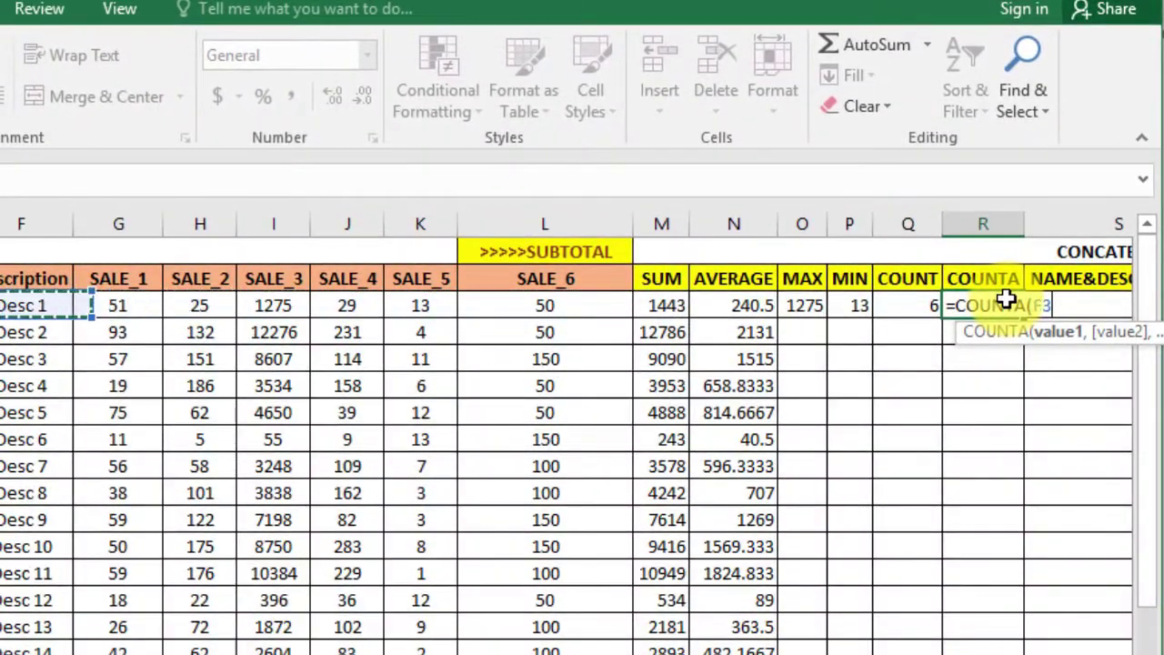
key("shift+Left")
key("shift+Left")
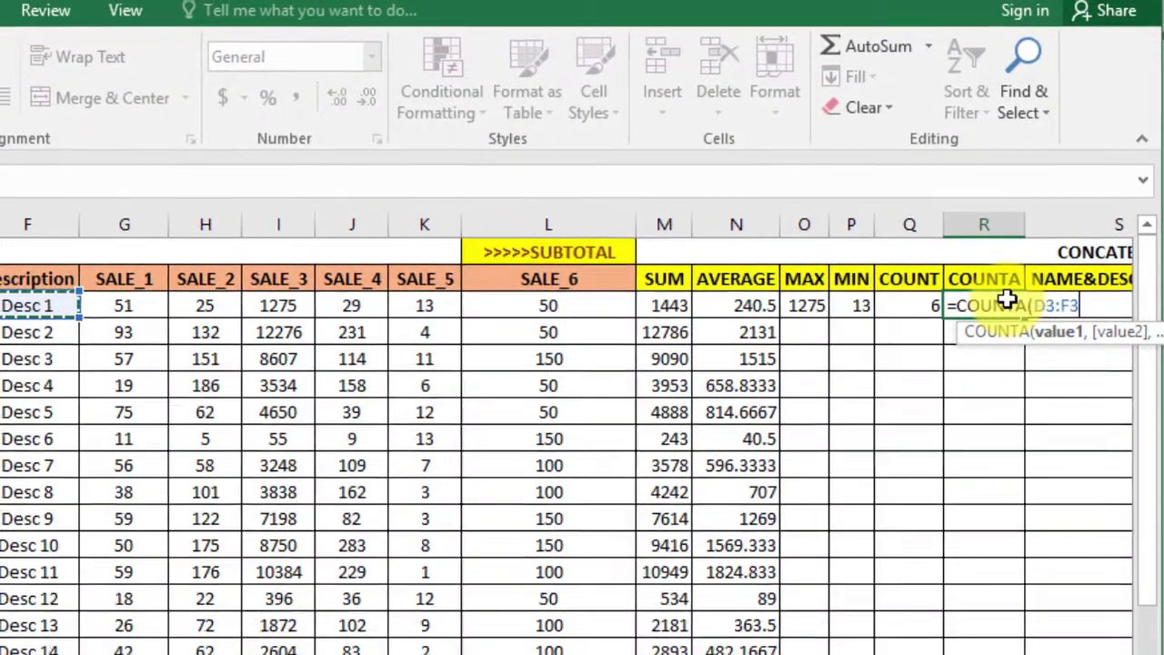
key("Return")
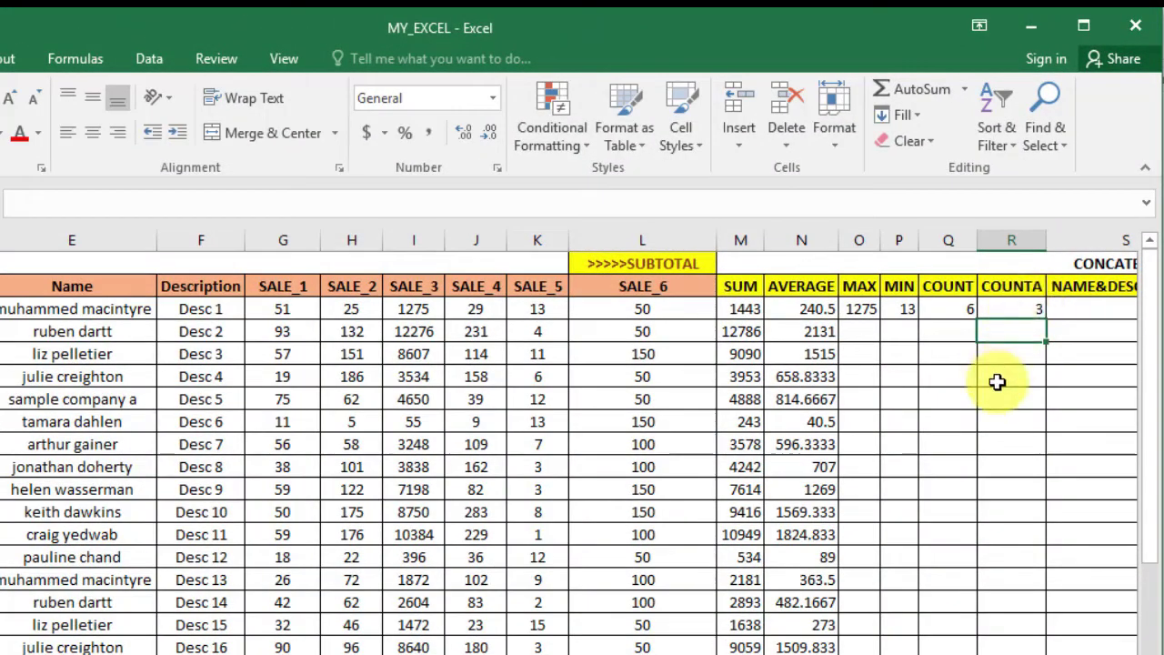
Select the CONCATENATE label in S1, above the NAME&DESCRIPTION heading.
left_click(1091, 315)
key("Right")
key("Right")
key("Left")
key("Up")
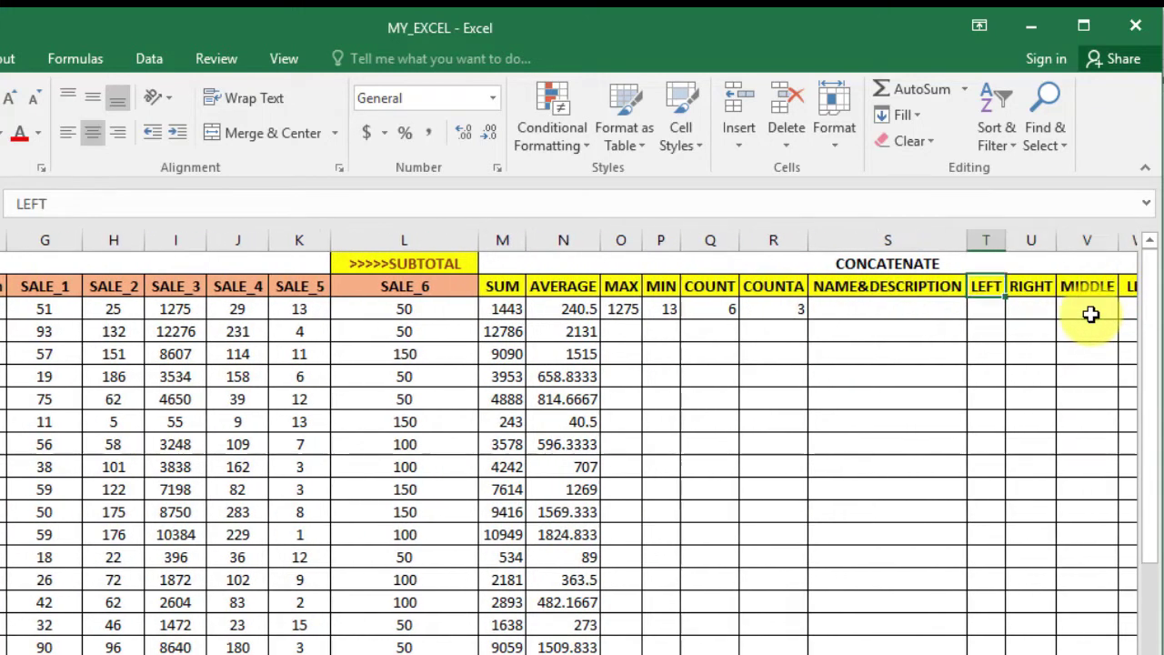
key("Left")
key("Up")
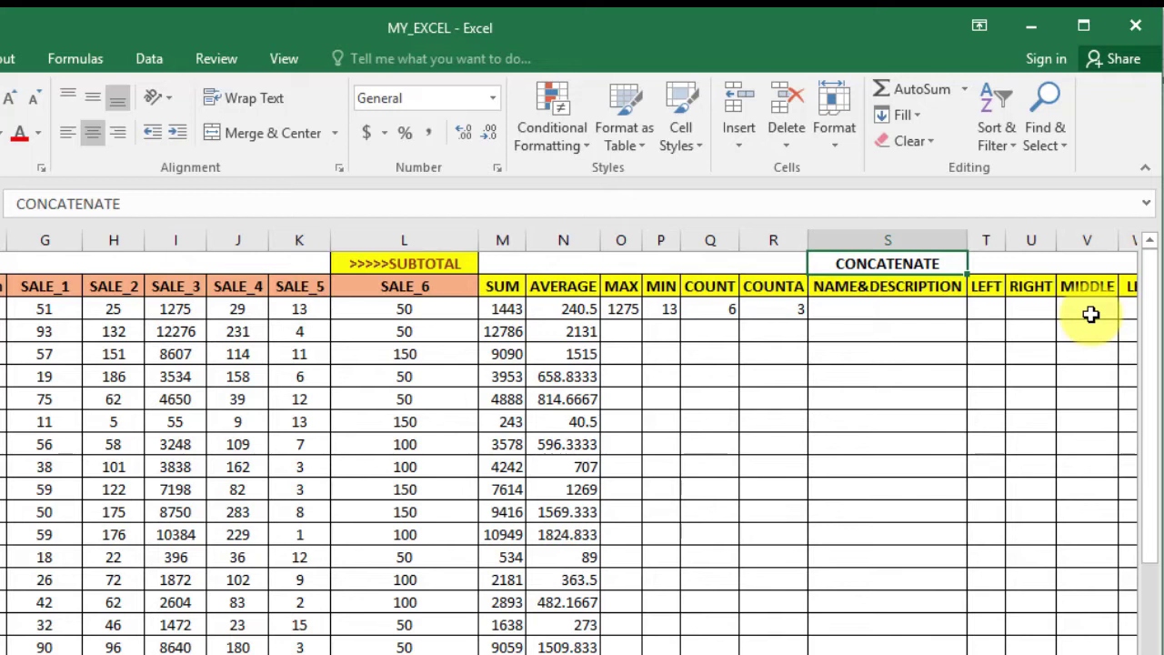
Examine the Name and Description cells in the first data rows as the text to combine under NAME&DESCRIPTION.
key("Down")
key("Down")
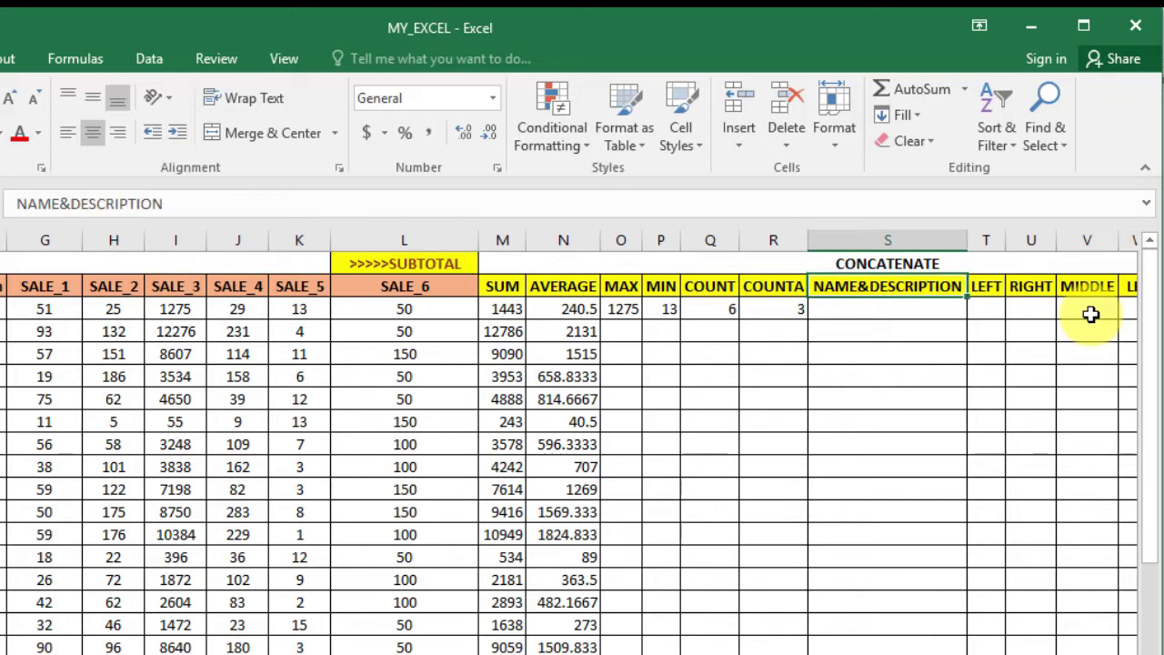
key("Left")
key("Left")
key("Left")
key("Left")
key("Left")
key("Left")
key("Left")
key("Left")
key("Left")
key("Left")
key("Left")
key("Left")
key("Left")
key("Left")
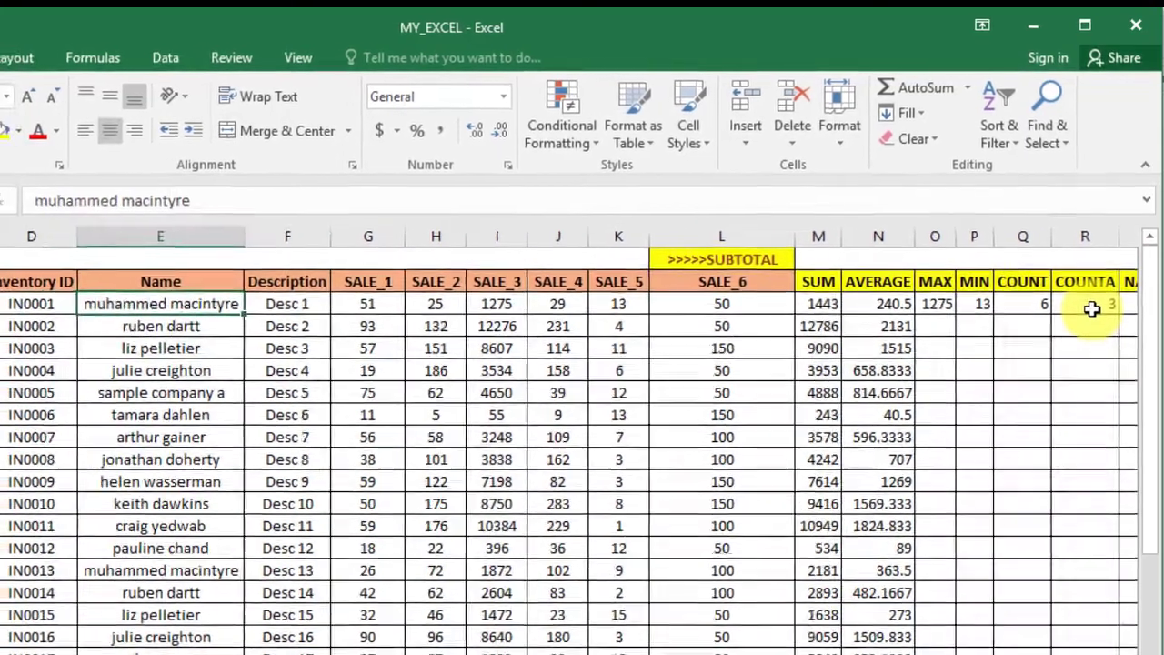
key("Right")
key("Up")
key("Down")
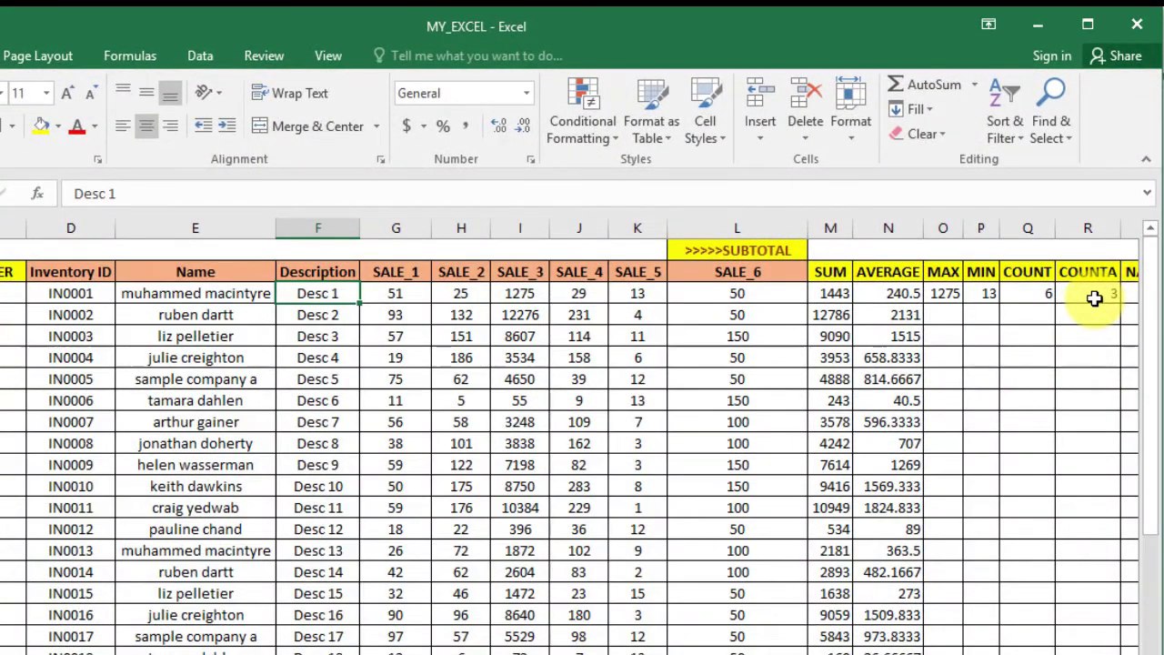
key("Down")
key("Left")
key("Down")
key("Up")
key("Up")
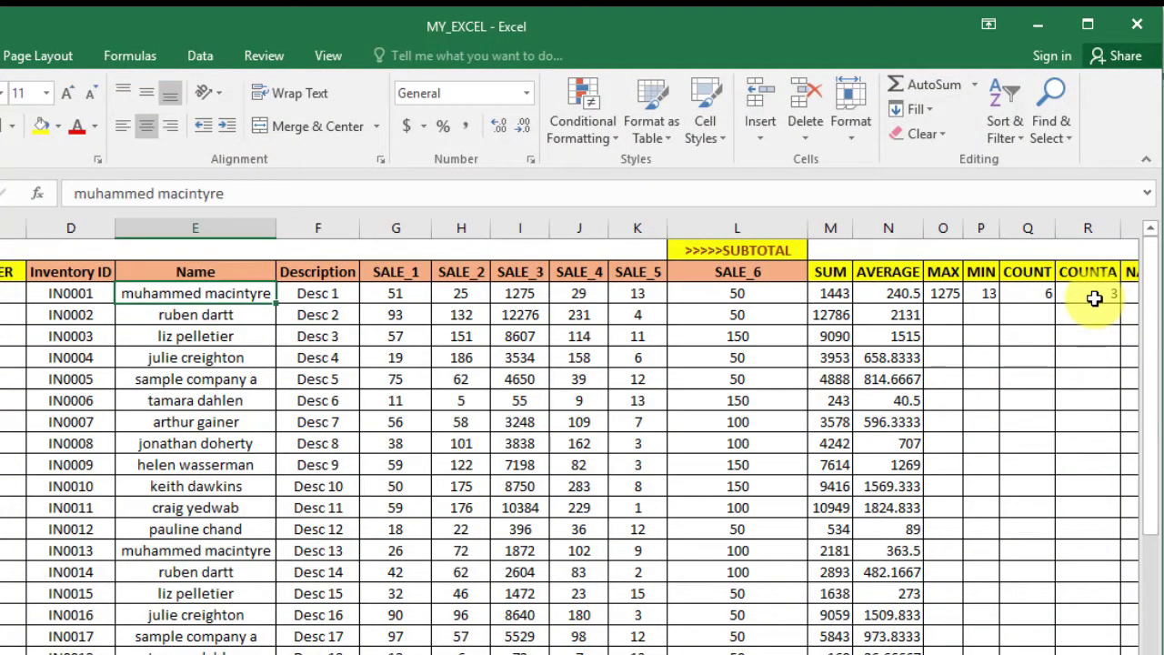
key("Right")
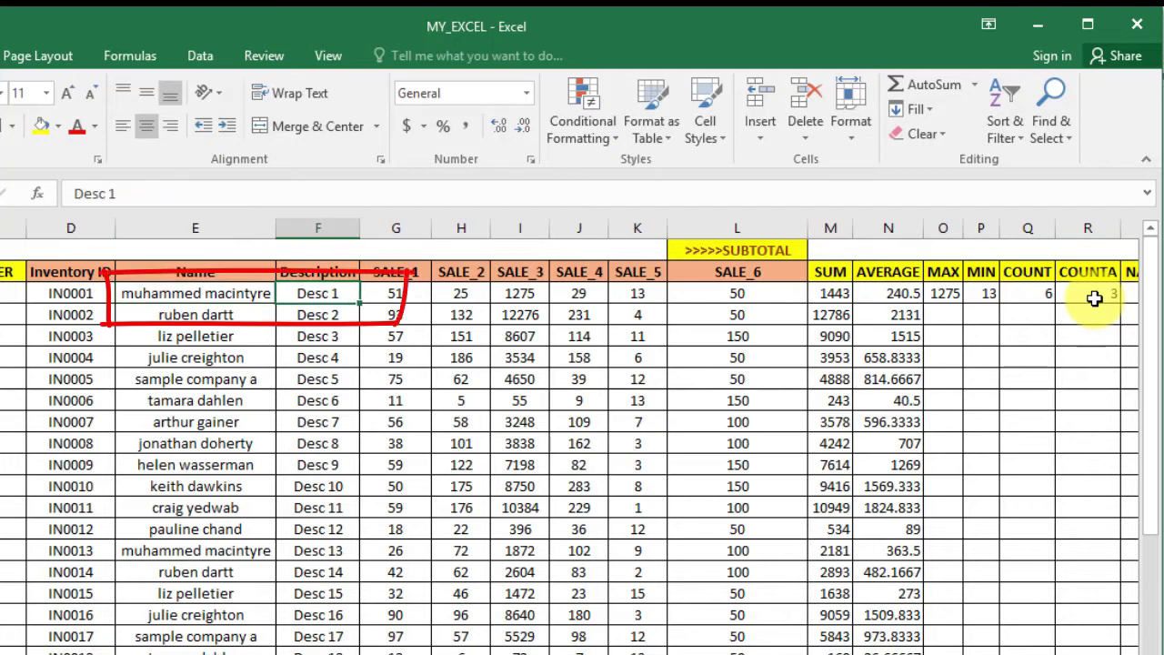
Enter a CONCATENATE formula joining E3 and F3 in S3 under NAME&DESCRIPTION, and autofit column S.
key("Right")
key("Right")
key("Right")
key("Right")
key("Right")
key("Right")
key("Right")
key("Right")
key("Right")
key("Right")
key("Right")
key("Right")
key("Right")
key("Right")
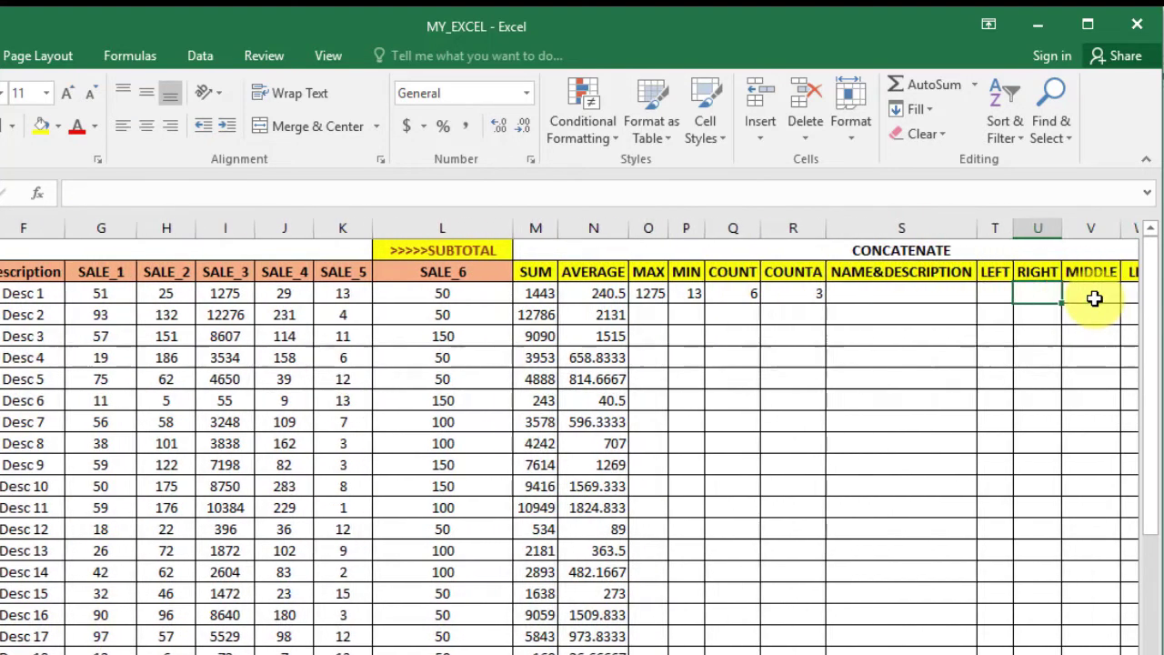
key("Left")
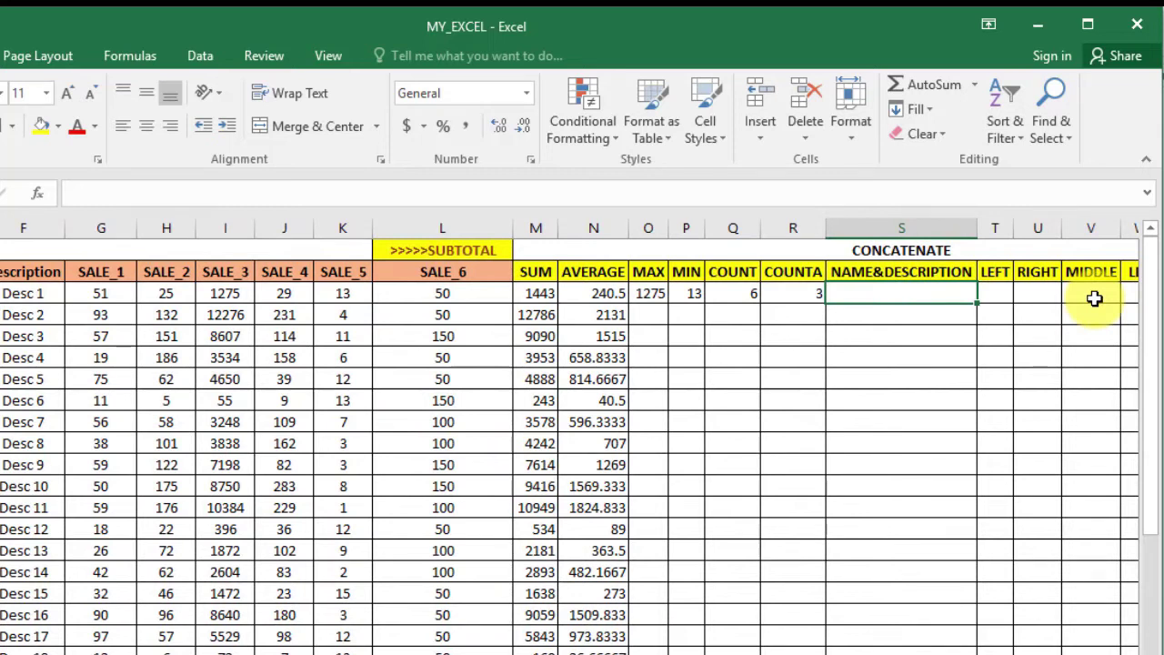
type("=")
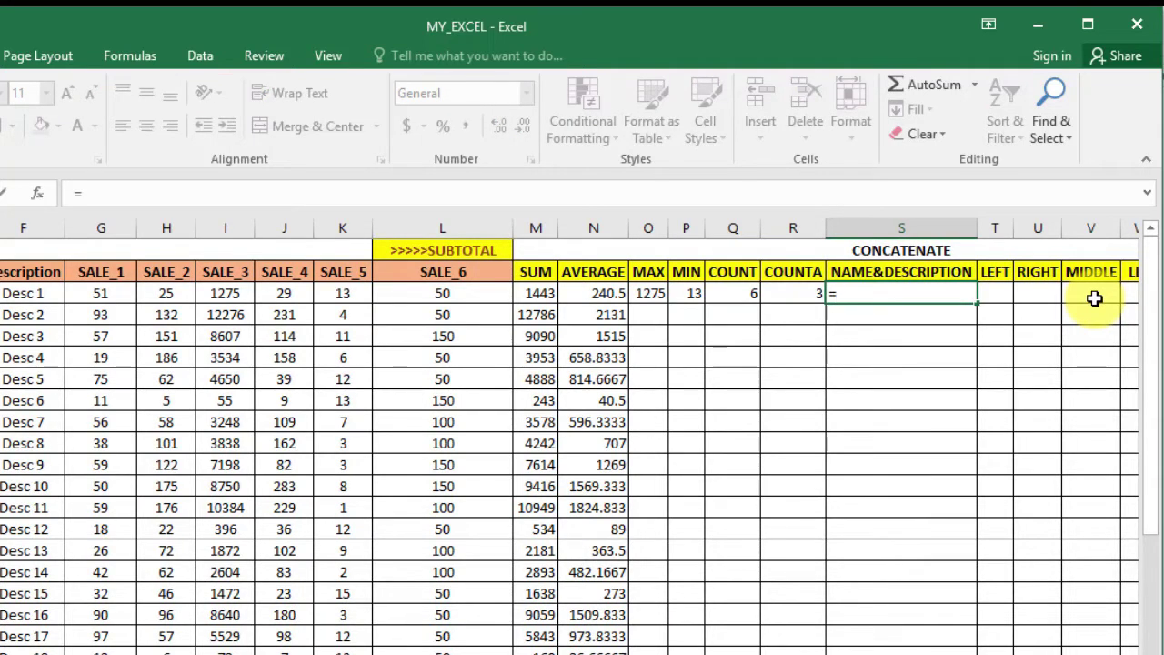
type("CON")
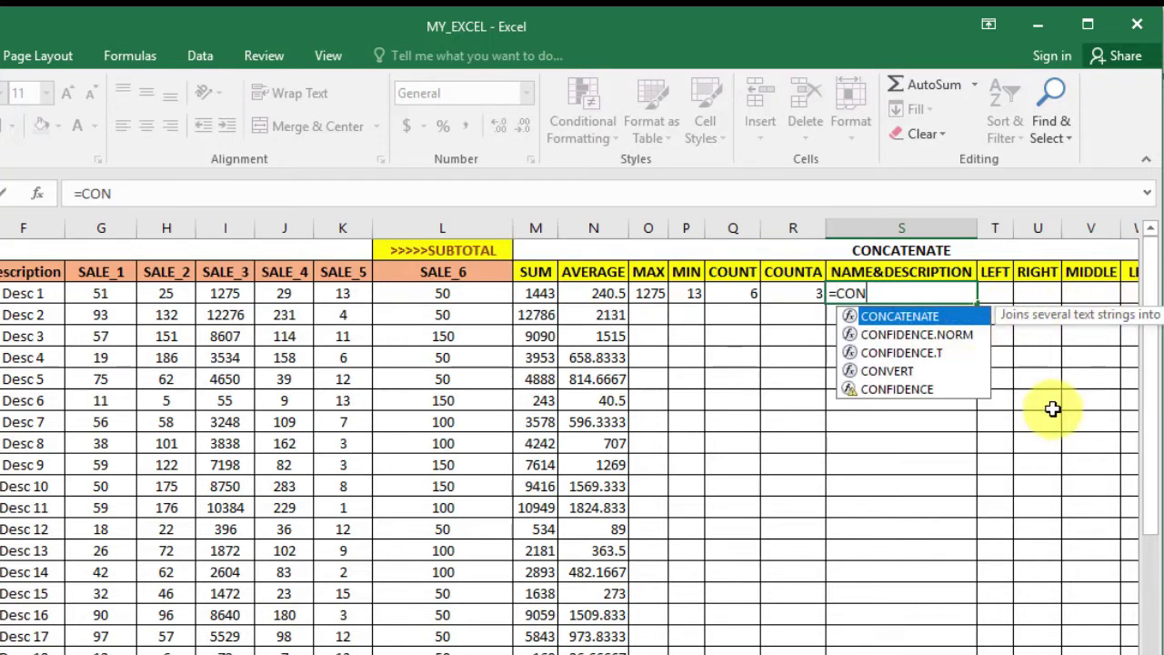
key("Tab")
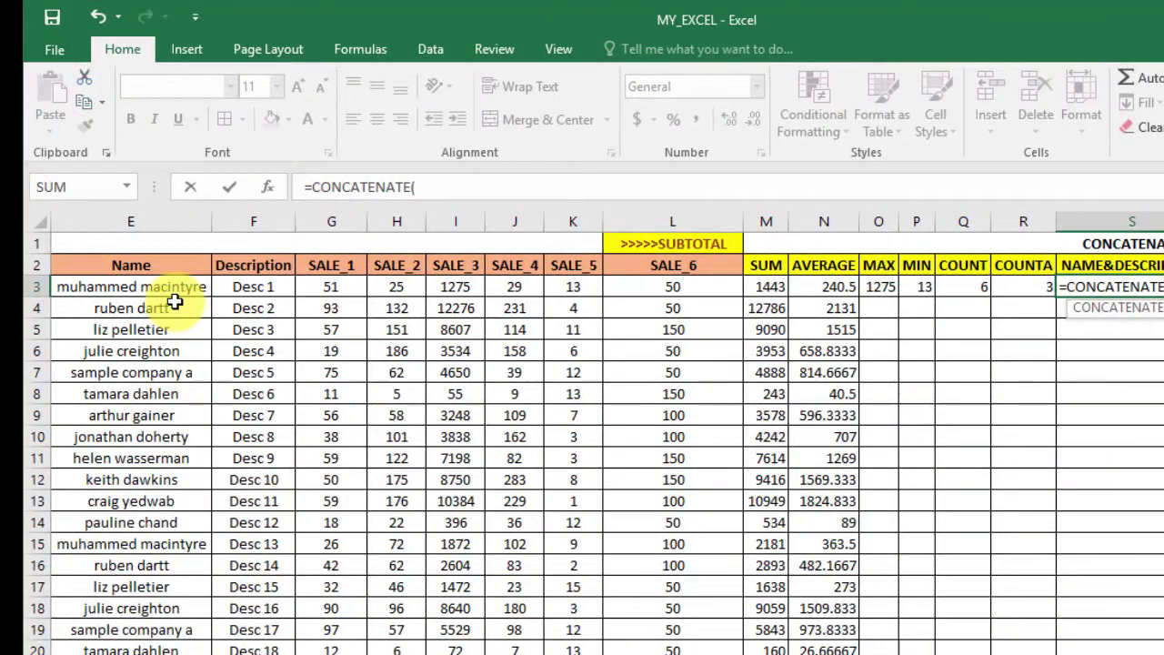
left_click(161, 292)
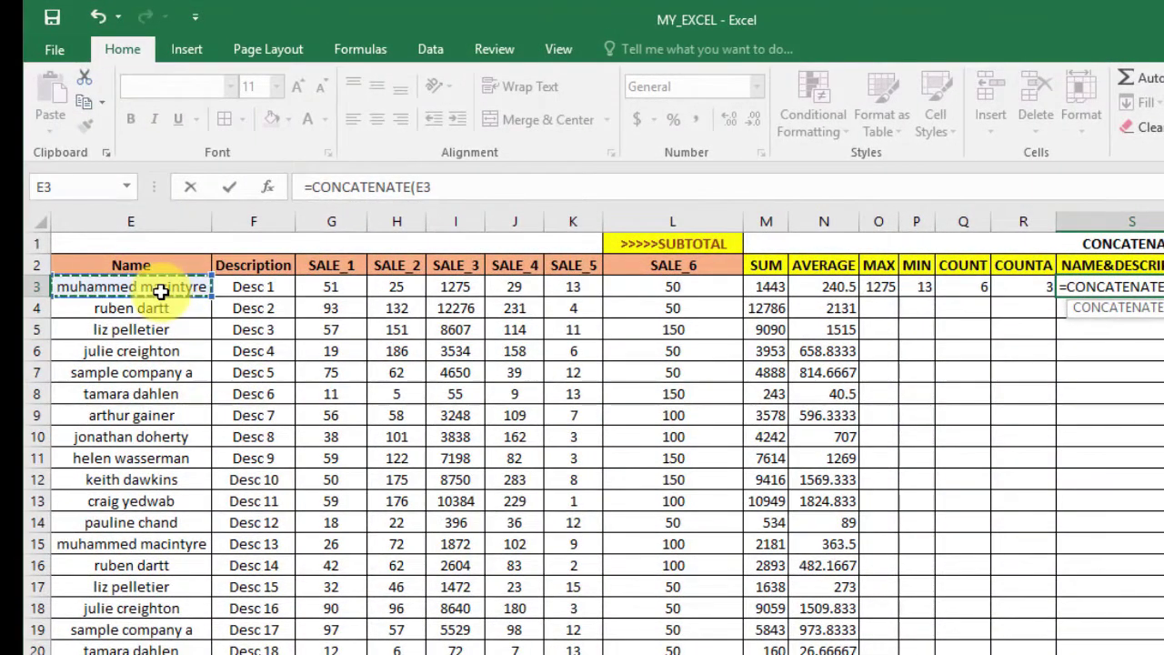
type(",")
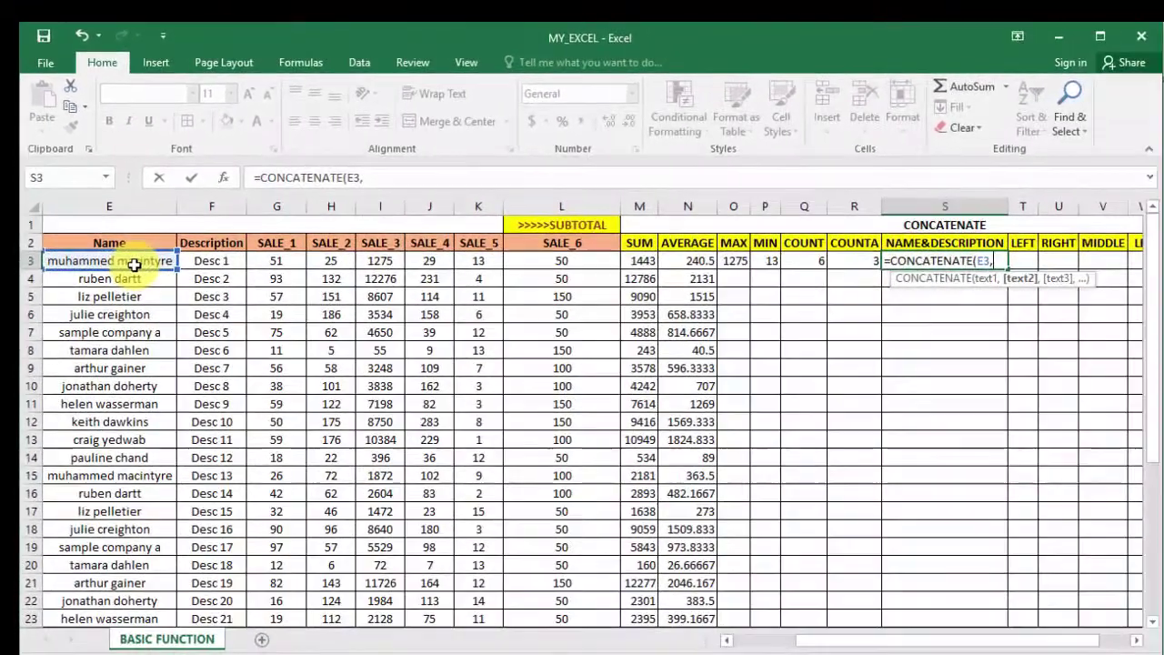
left_click(220, 258)
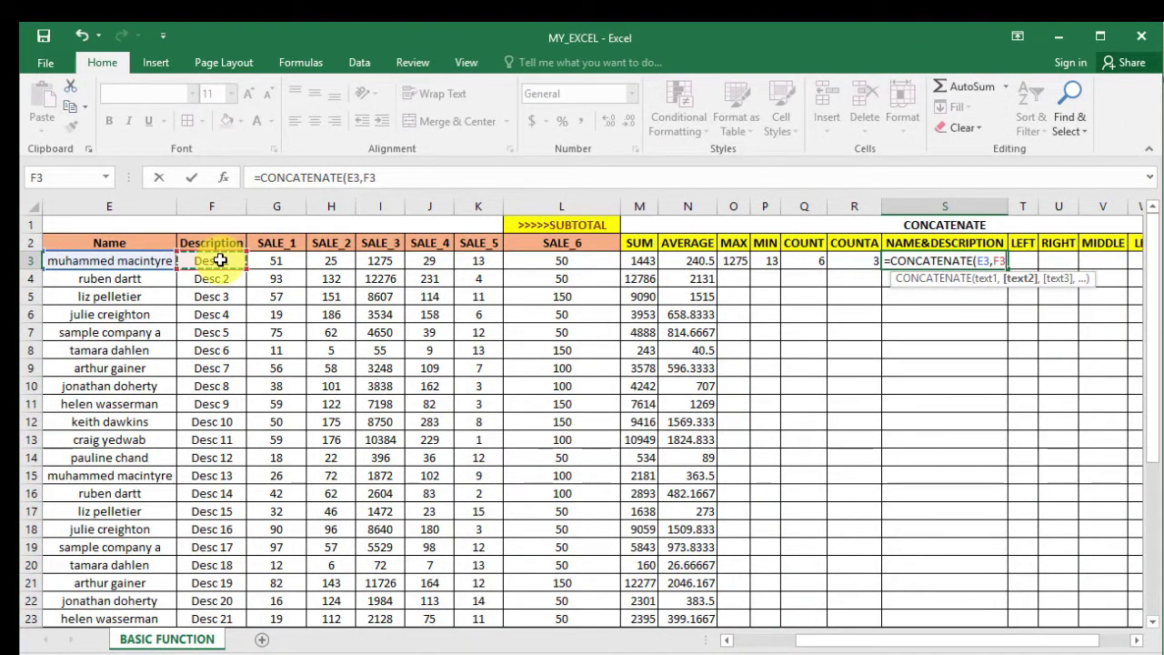
type(")")
key("Return")
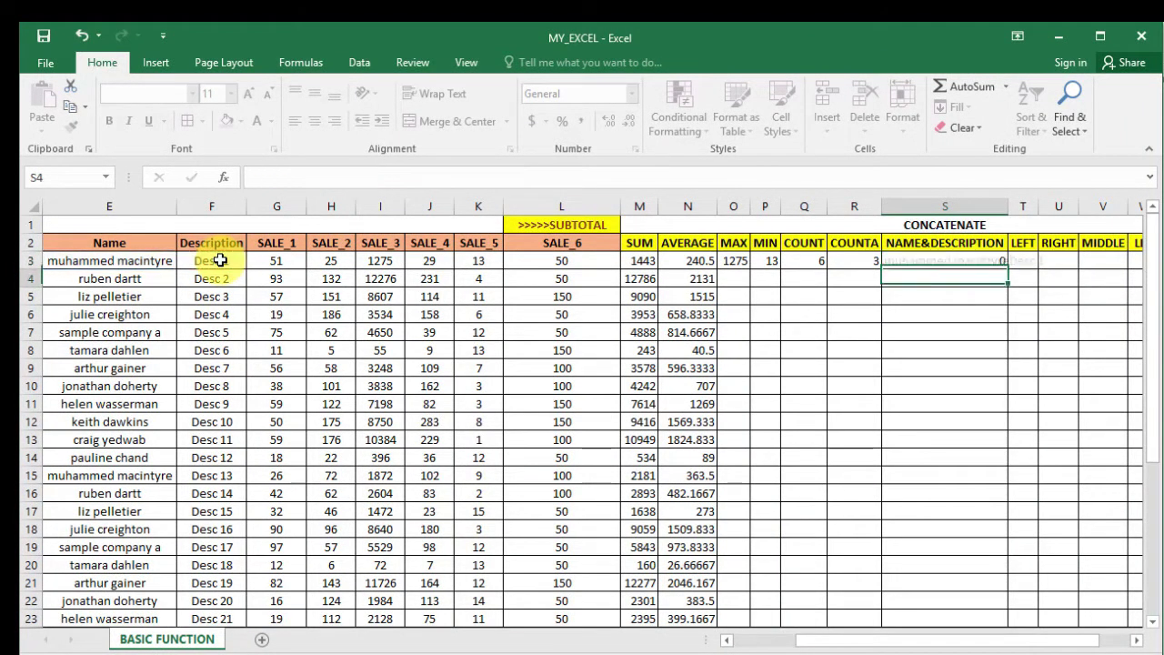
key("Up")
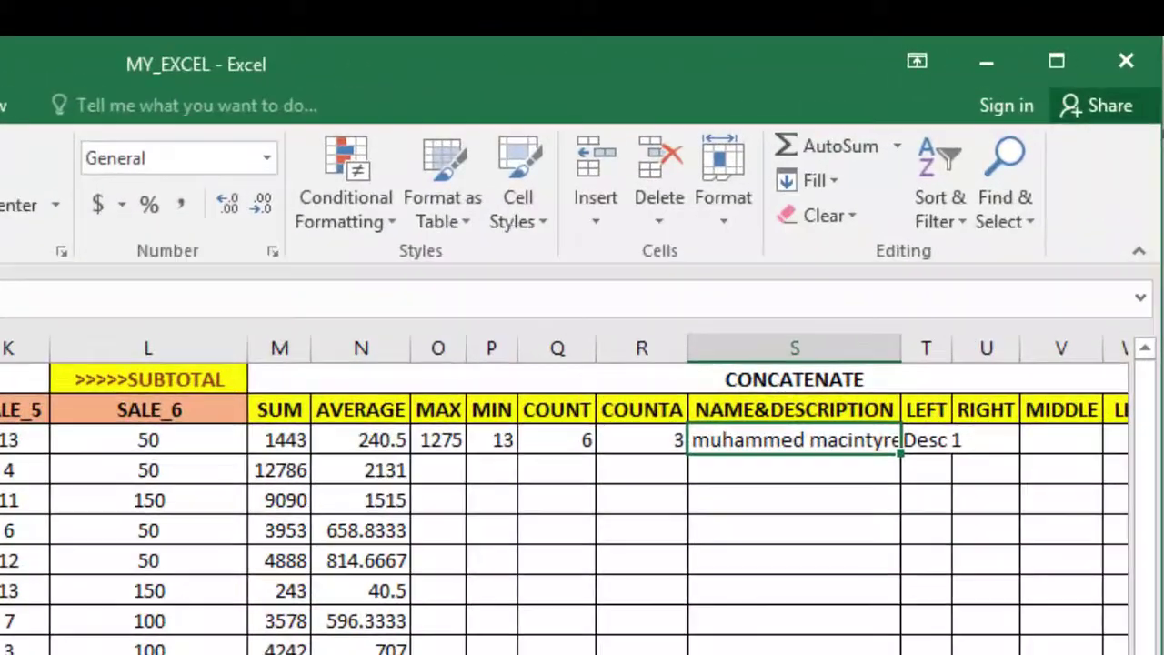
double_click(901, 348)
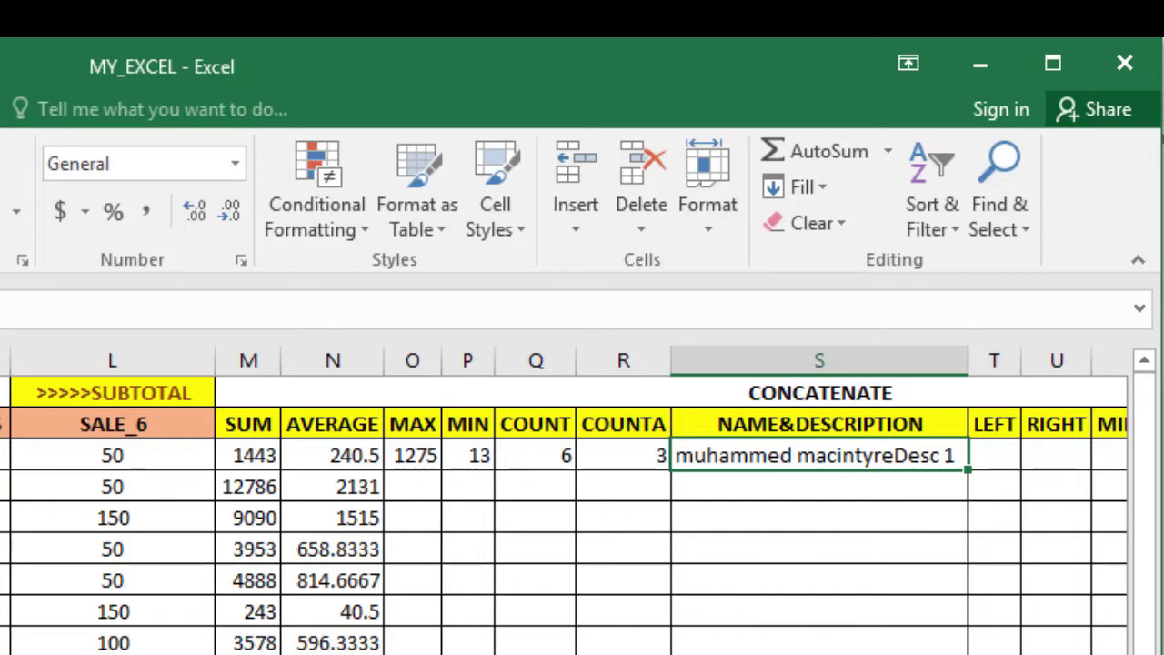
Replace the formula in S3 with a CONCATENATE of E3 and F3 that places an underscore "_" between them.
key("Delete")
type("CON")
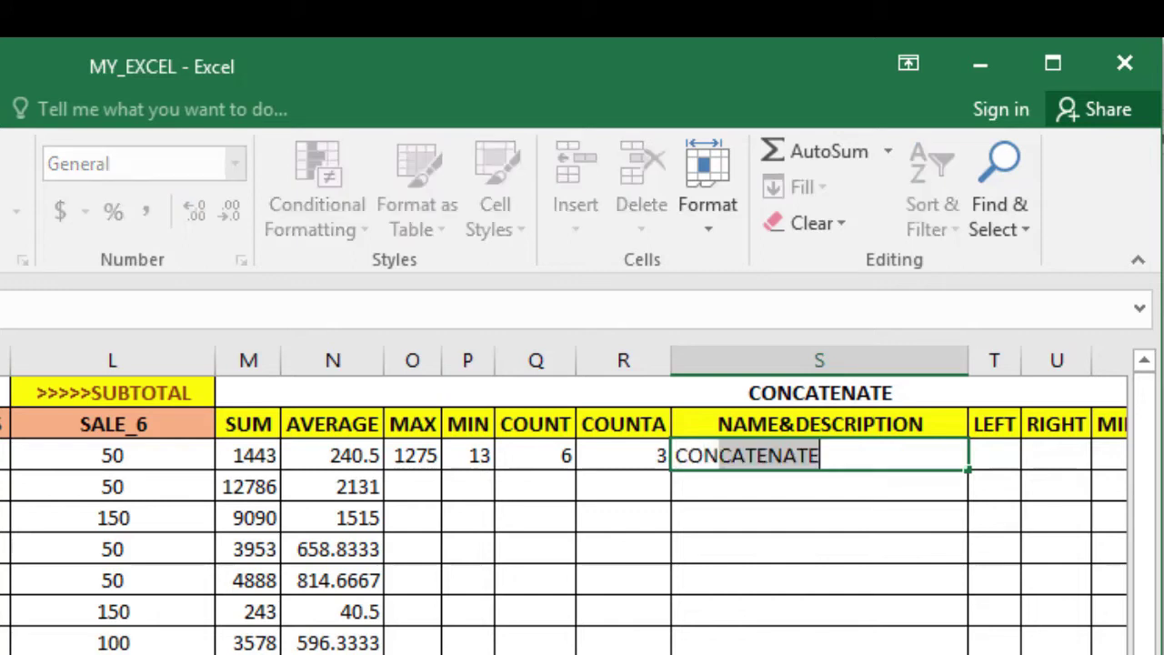
key("Escape")
type("=CON")
key("Tab")
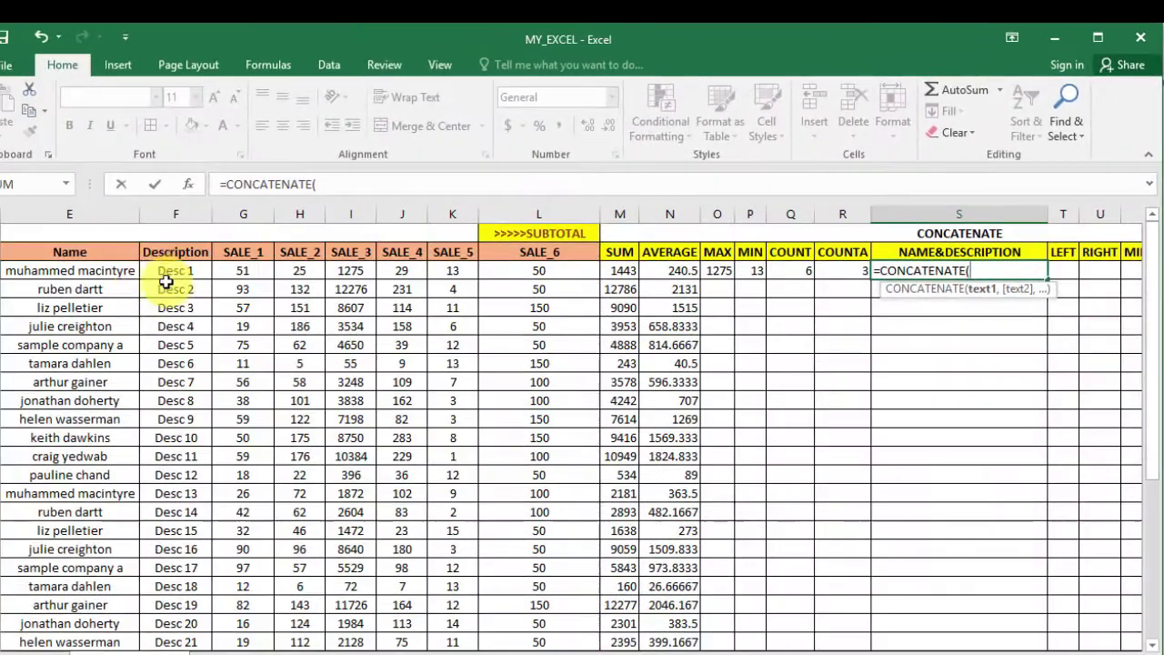
left_click(107, 271)
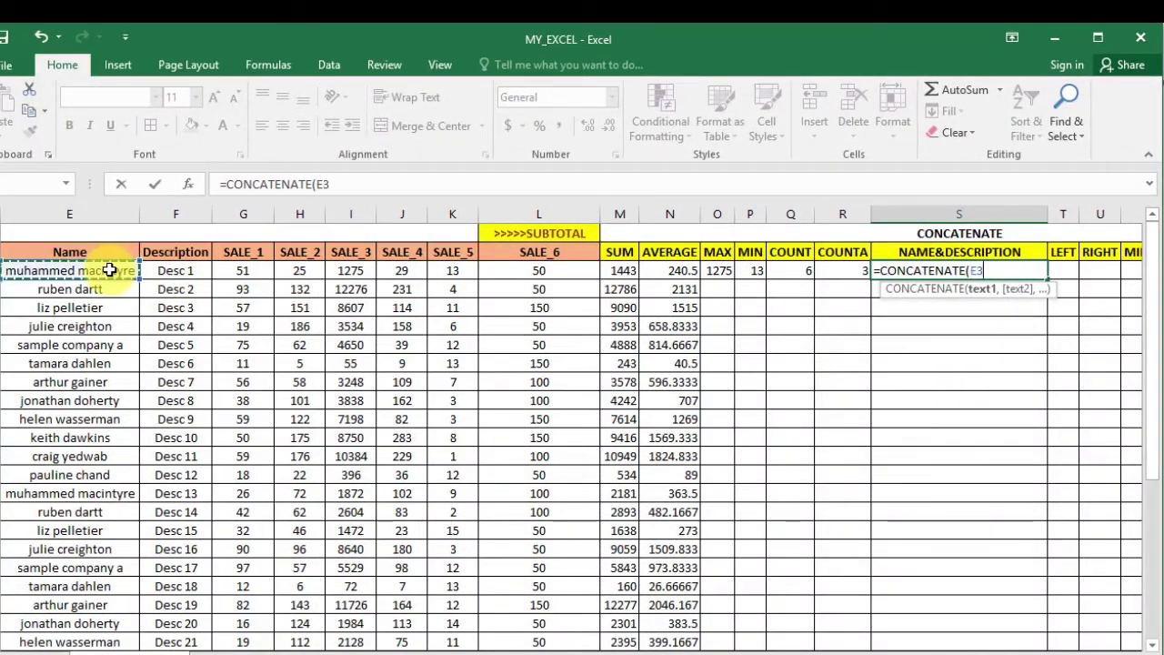
type(",")
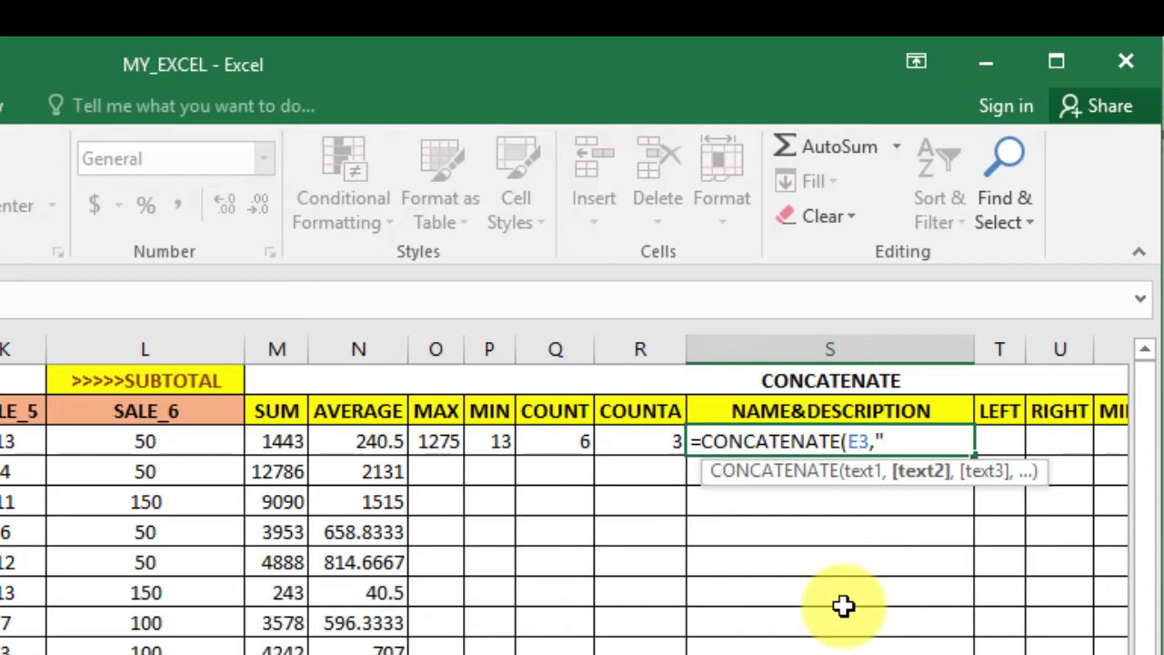
type("\"_\"")
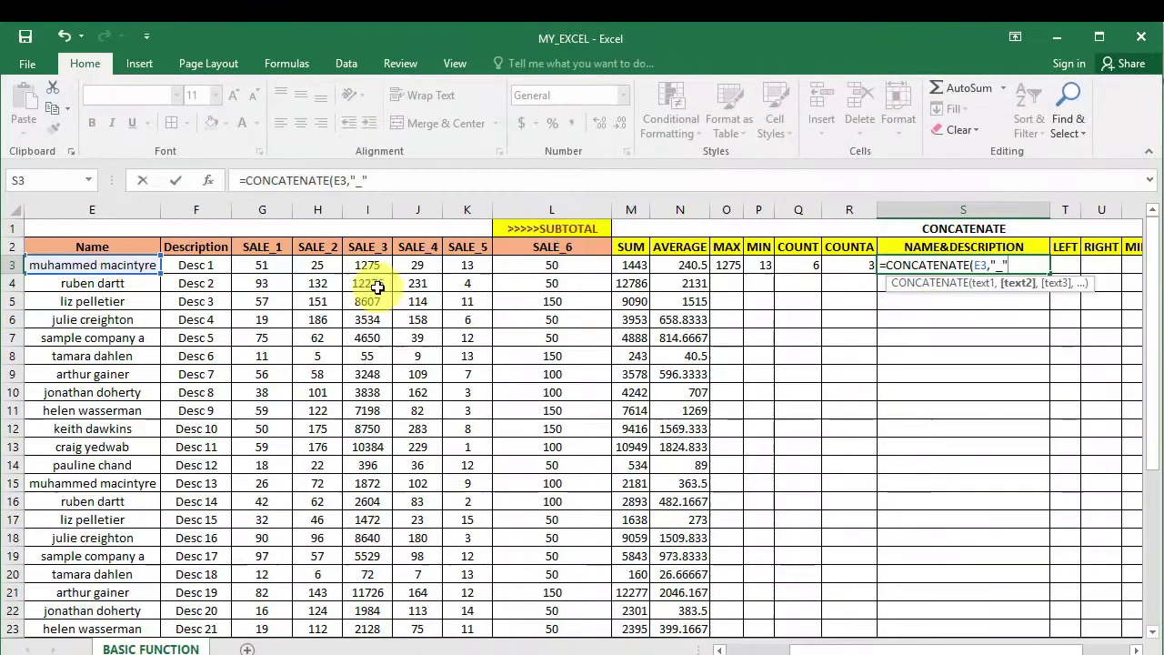
type(",")
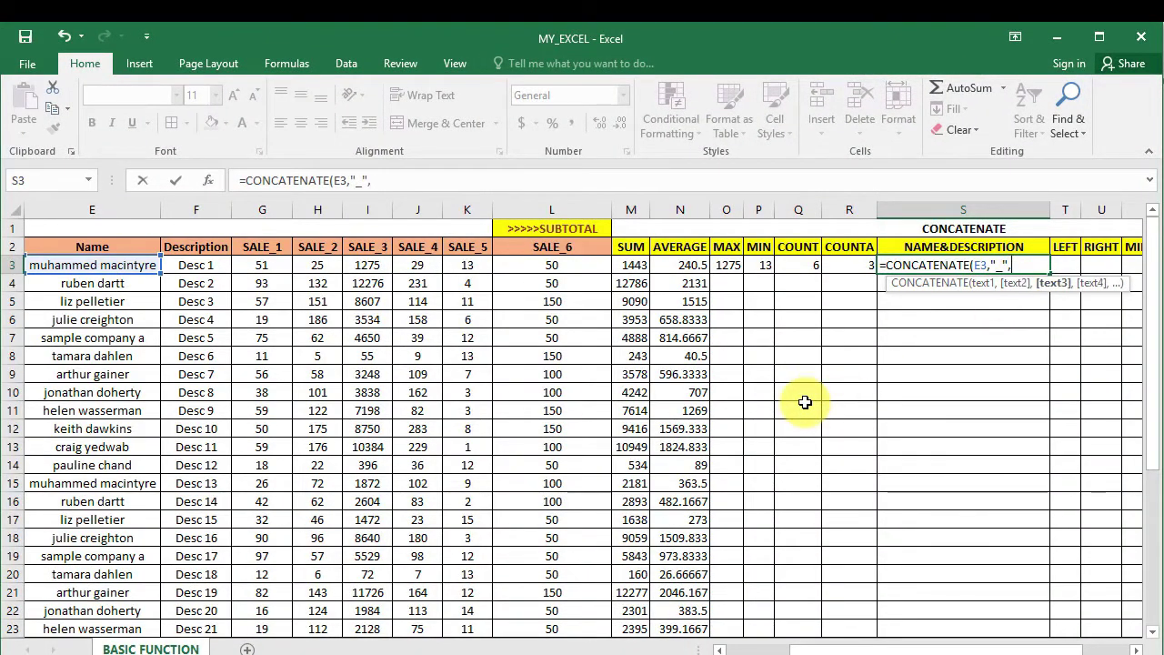
left_click(215, 266)
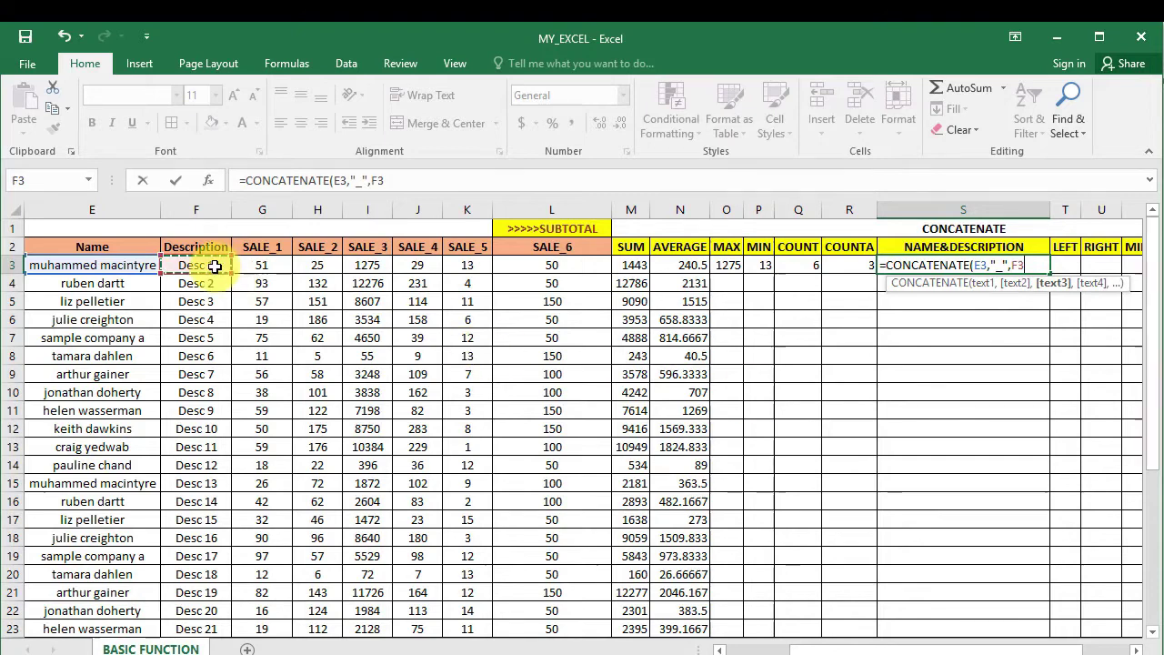
key("ctrl+Return")
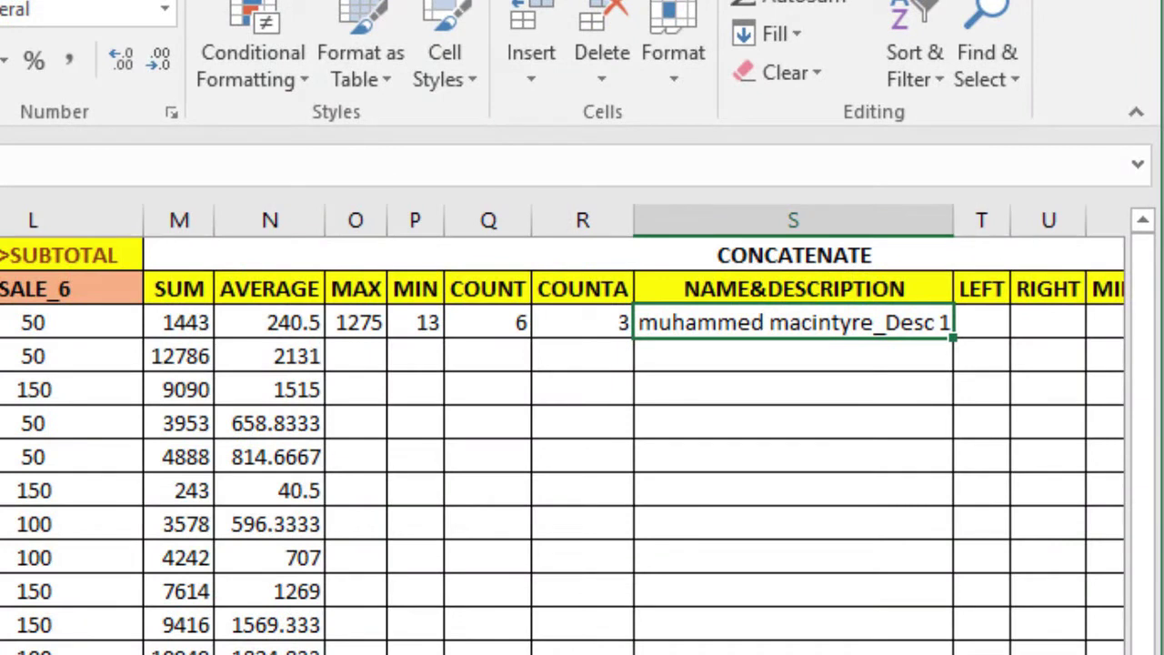
Enter a LEN formula in W3 under the LEN heading that counts the characters of the combined text in S3.
key("Right")
key("Right")
key("Right")
key("Right")
key("Left")
key("Left")
key("Left")
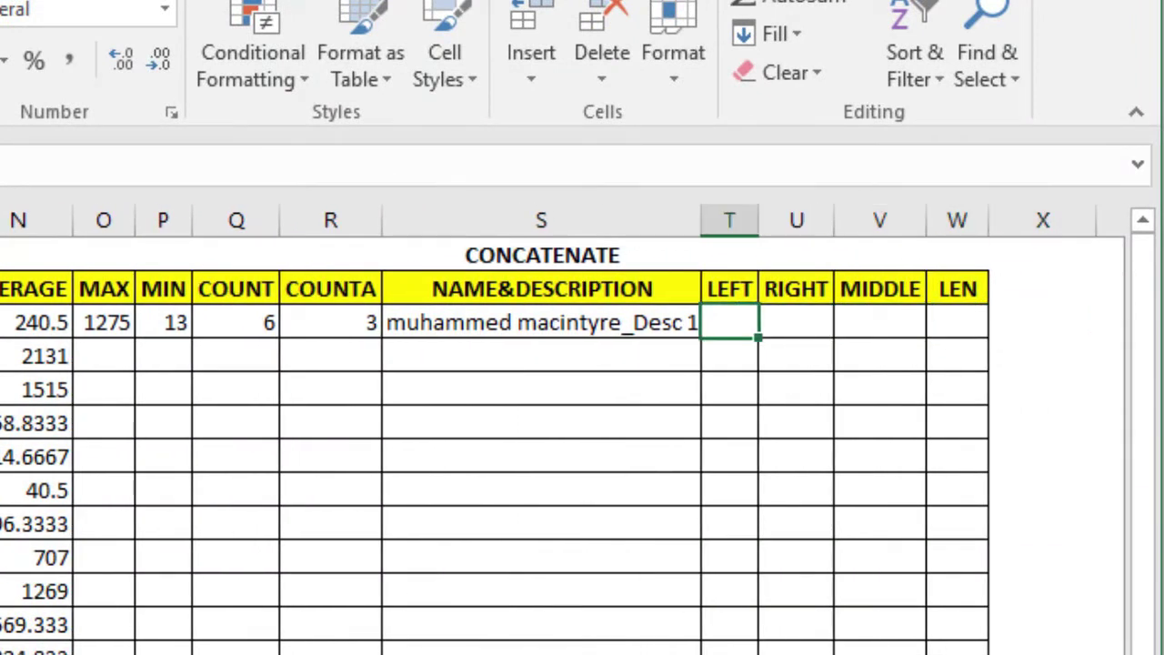
key("Right")
key("Right")
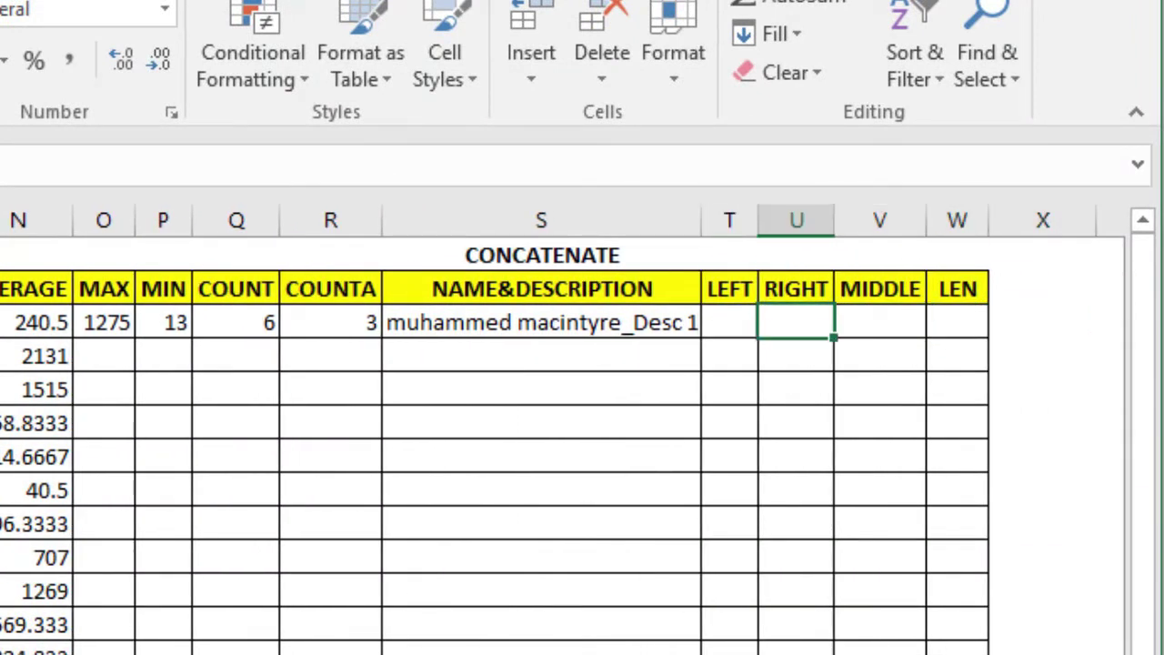
key("Right")
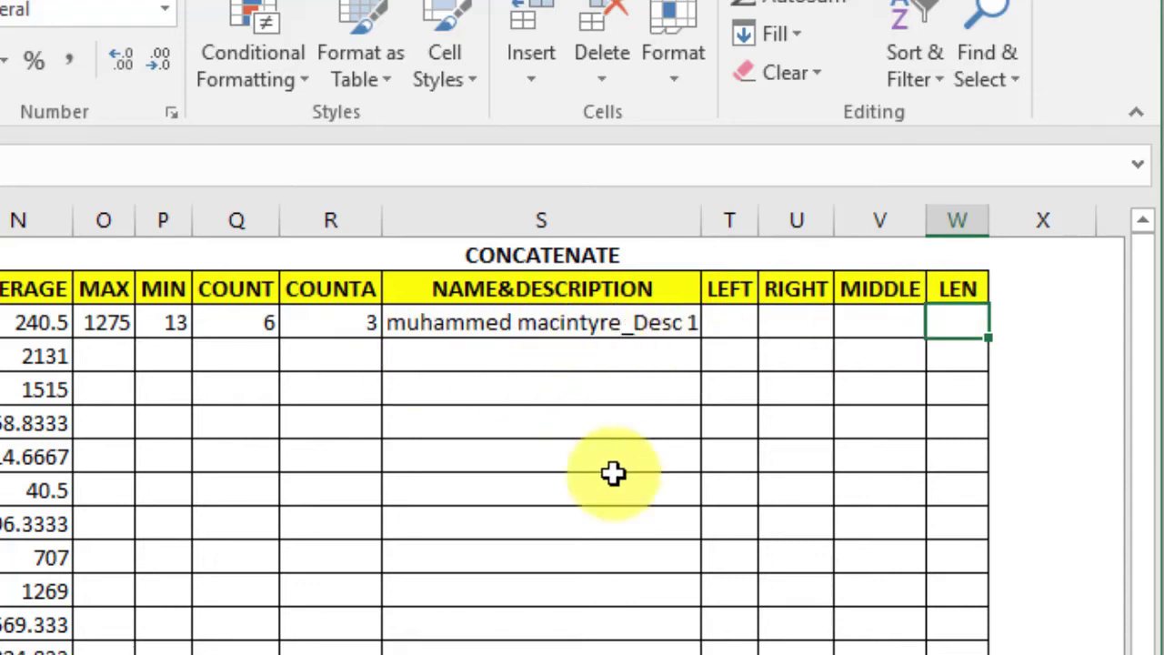
type("=LEFT(")
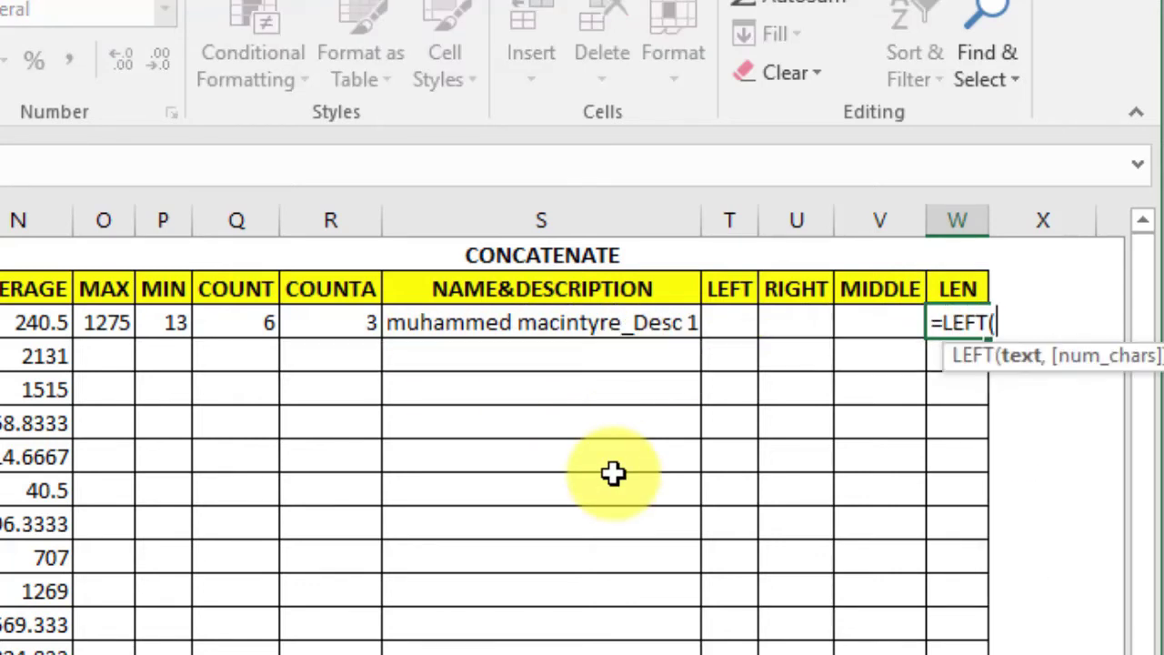
key("Escape")
type("=LEN(")
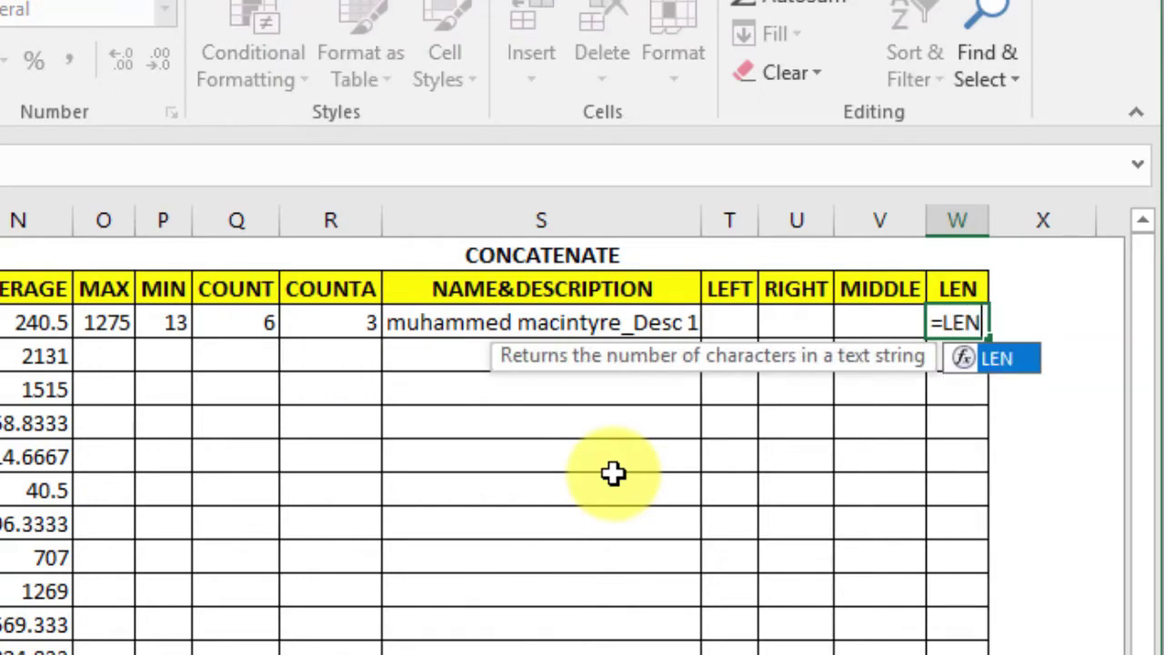
left_click(592, 320)
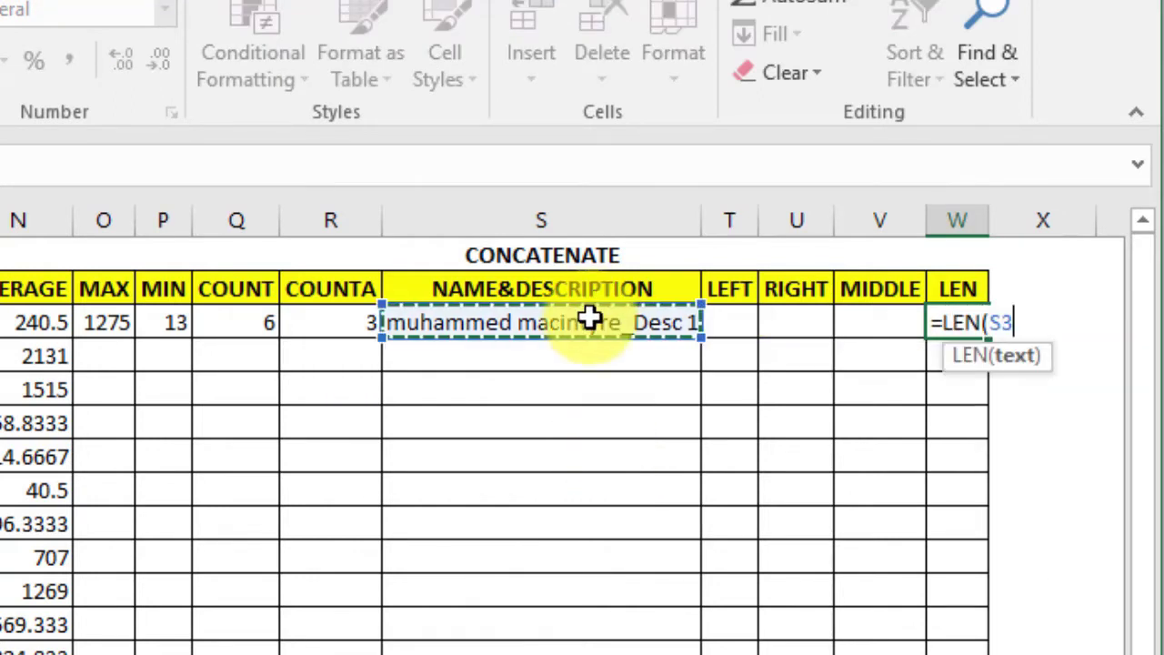
key("Return")
key("Up")
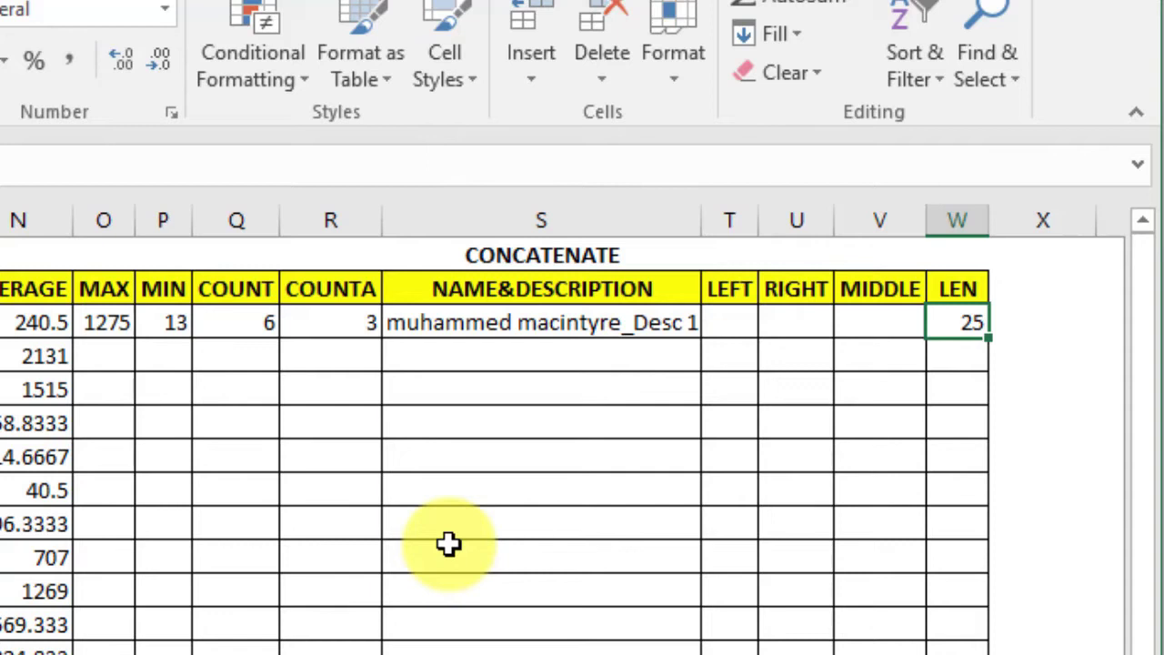
Enter a LEFT formula in T3 under the LEFT heading that extracts the first 4 characters of S3.
key("Delete")
key("Left")
key("Left")
key("Left")
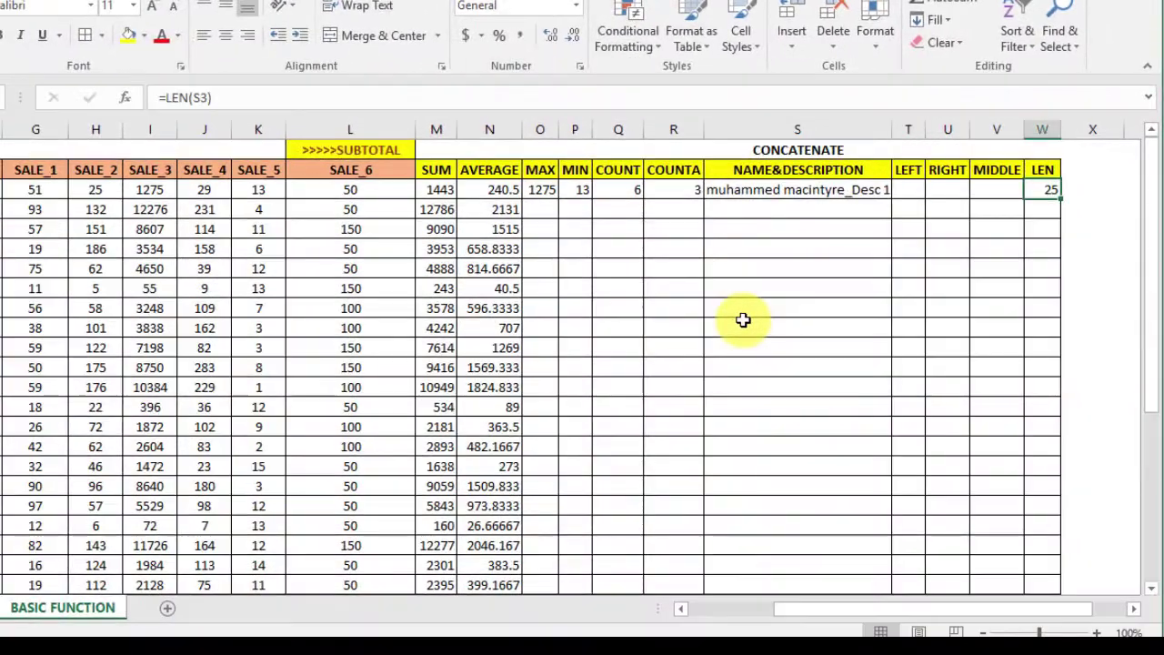
key("Left")
key("Left")
key("Left")
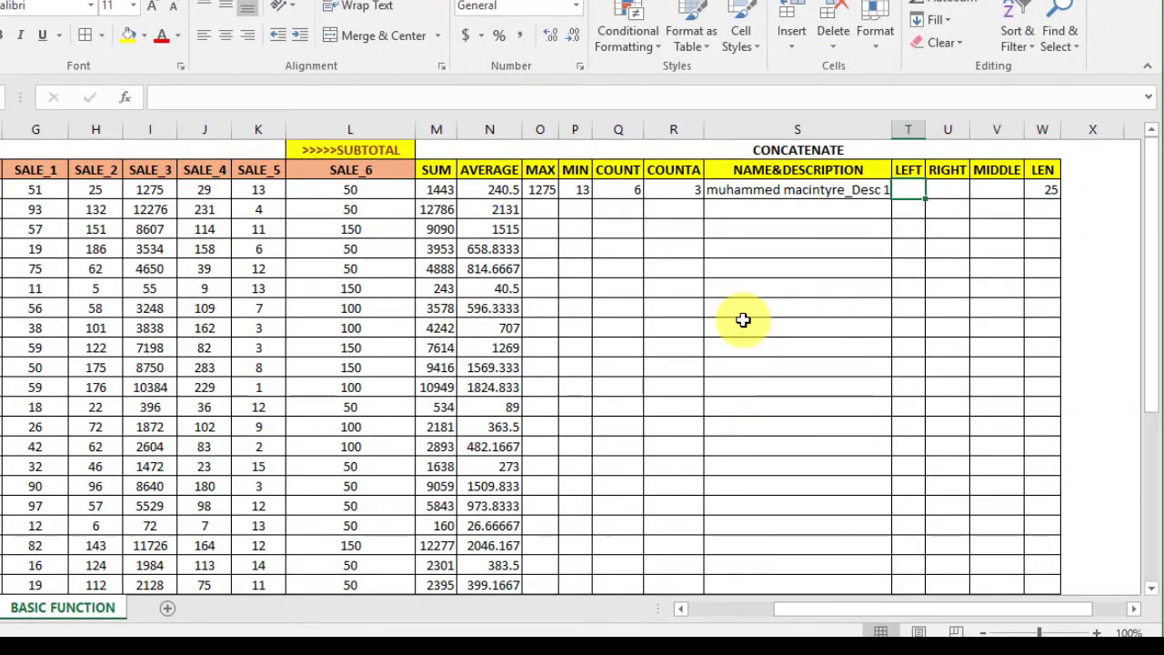
type("=LR")
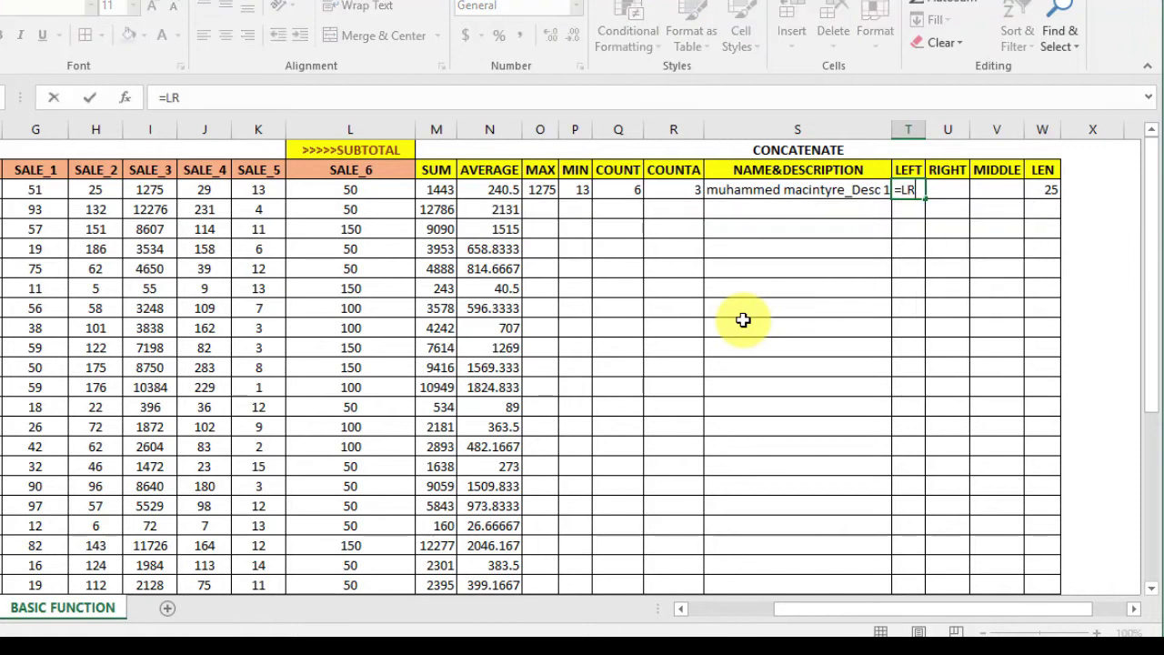
key("BackSpace")
type("EFT(")
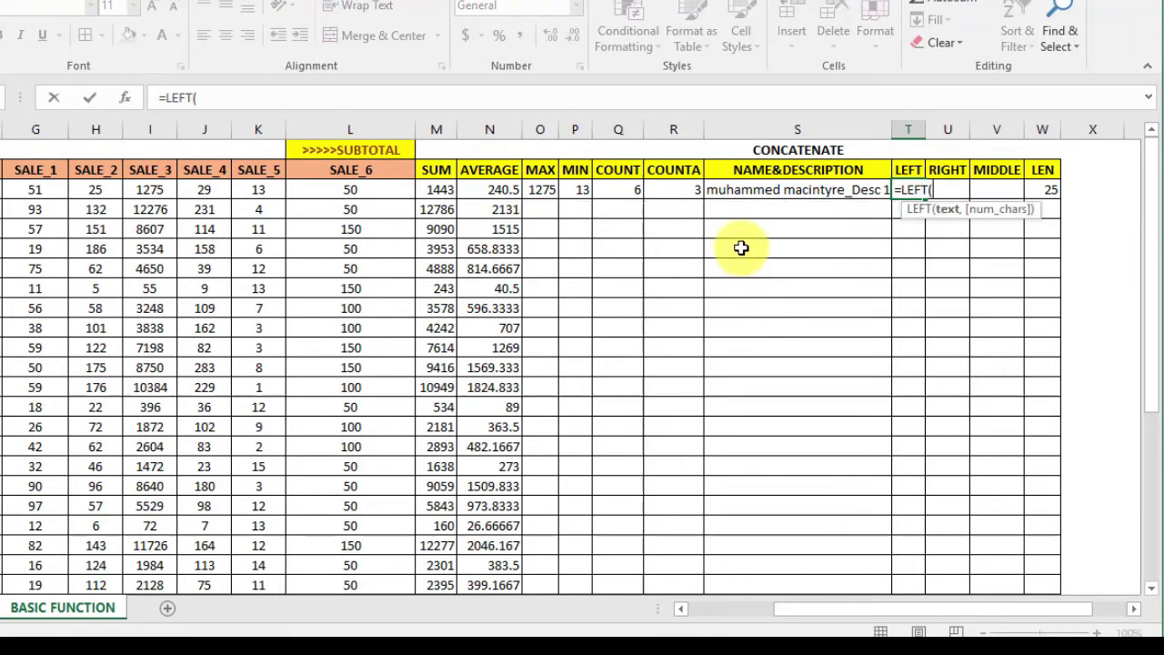
left_click(733, 191)
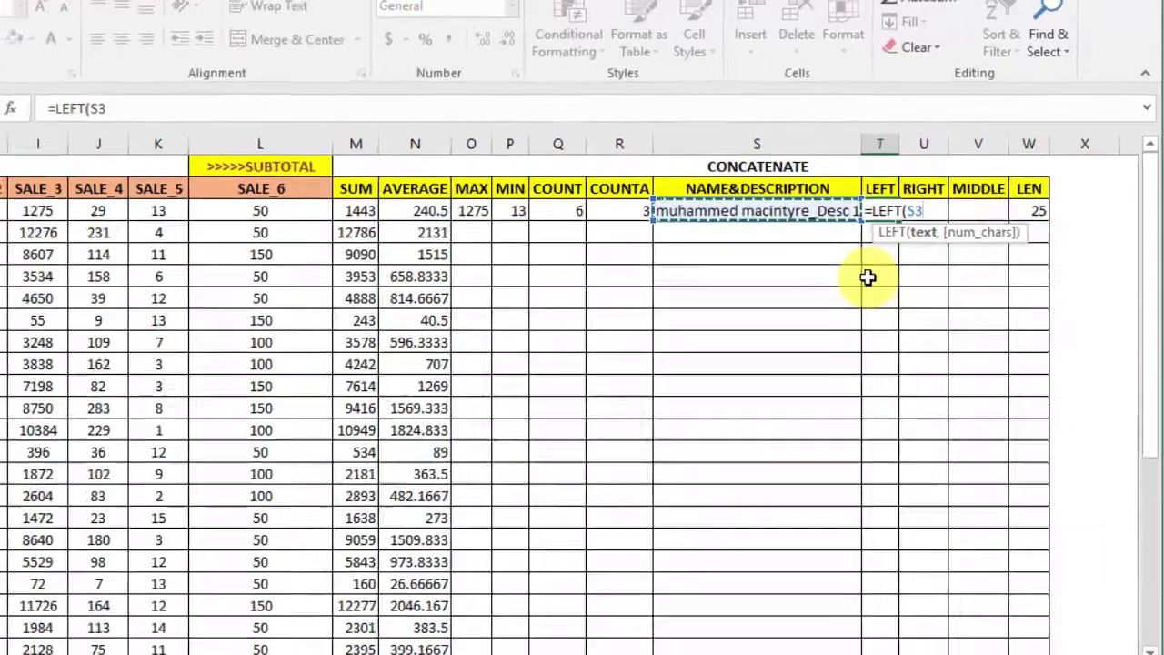
type(",")
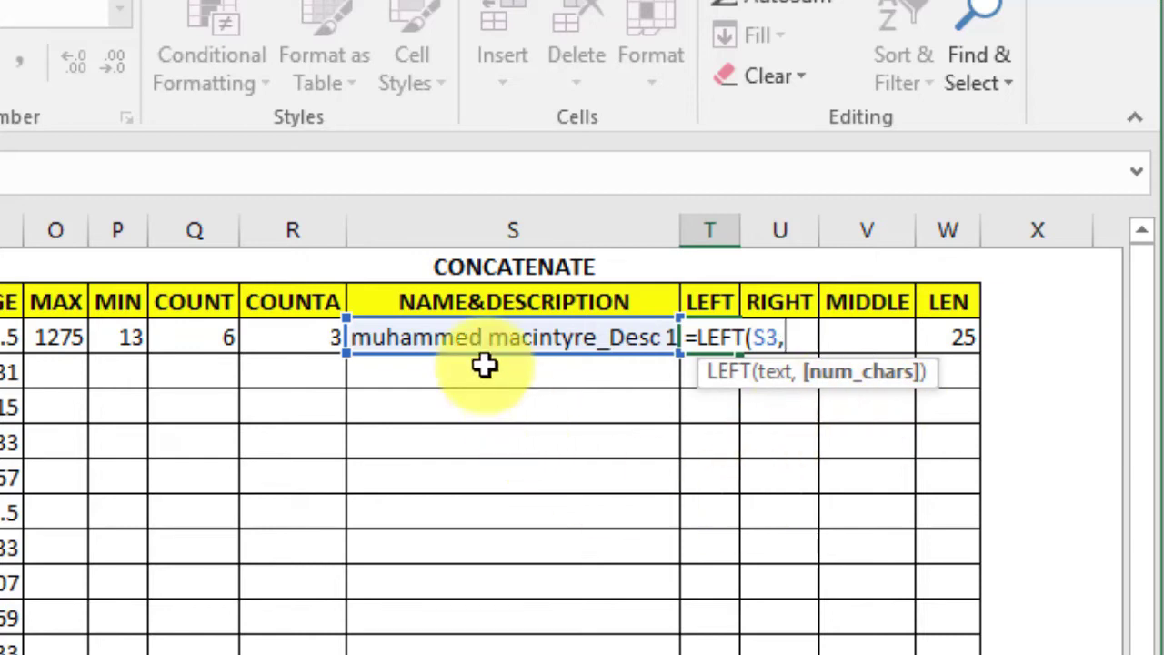
type("4")
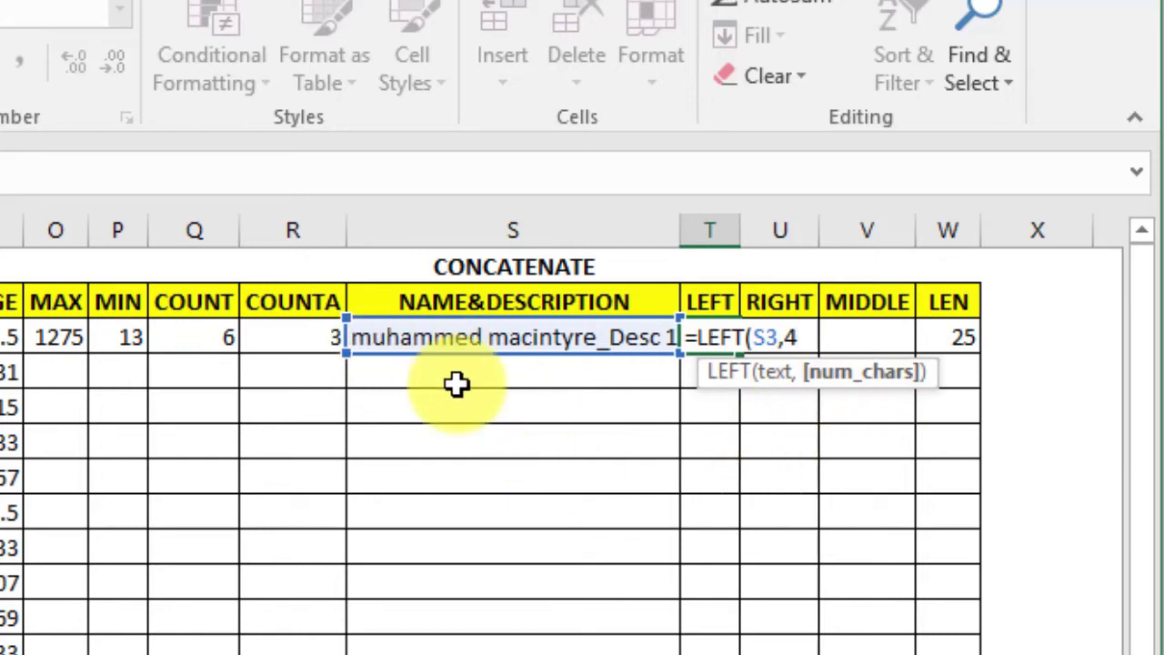
key("Return")
Autofit the width of column T to the extracted text in T3.
key("Up")
key("alt+h")
key("o")
key("i")
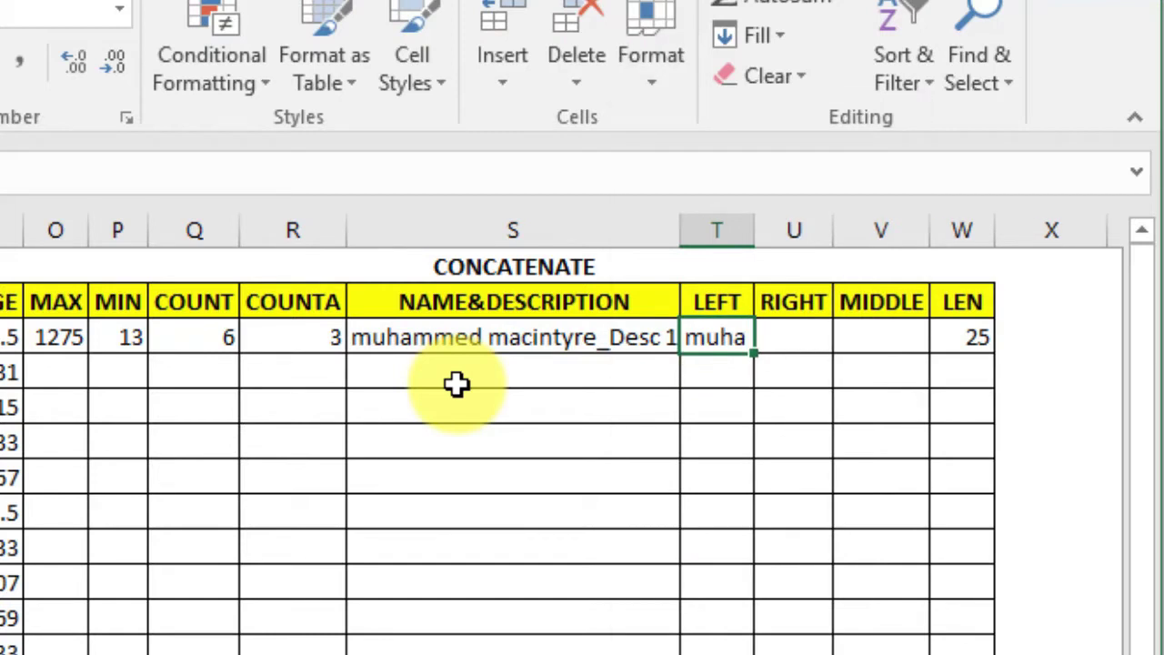
Enter a RIGHT formula in U3 under the RIGHT heading that extracts the last 2 characters of S3.
key("Right")
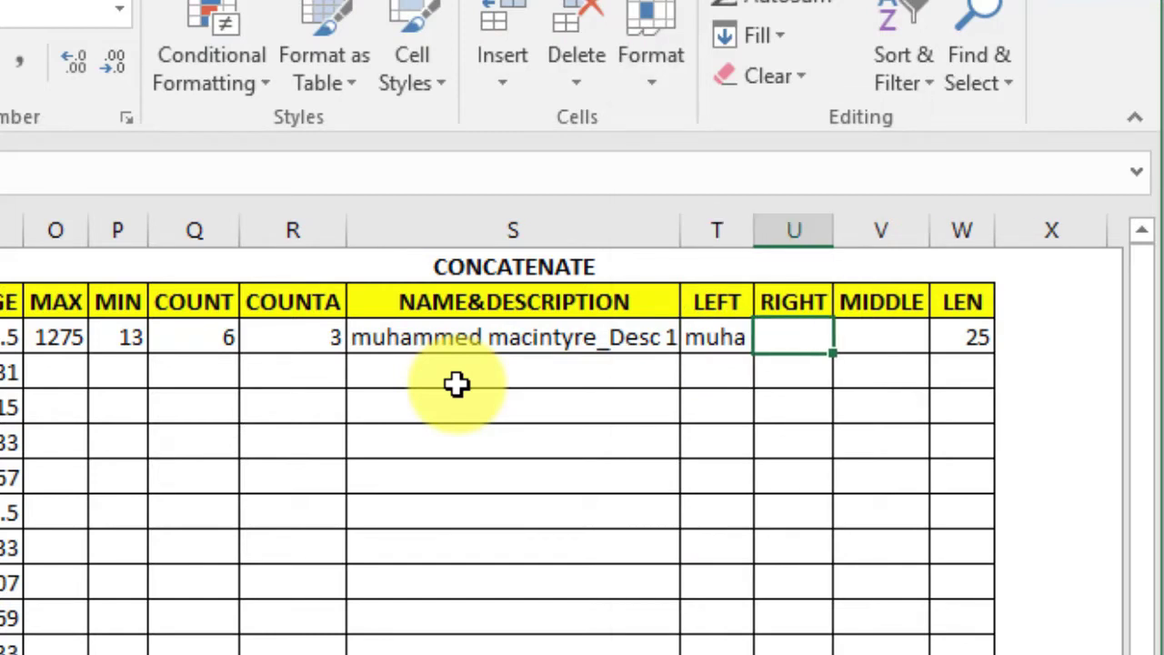
type("=")
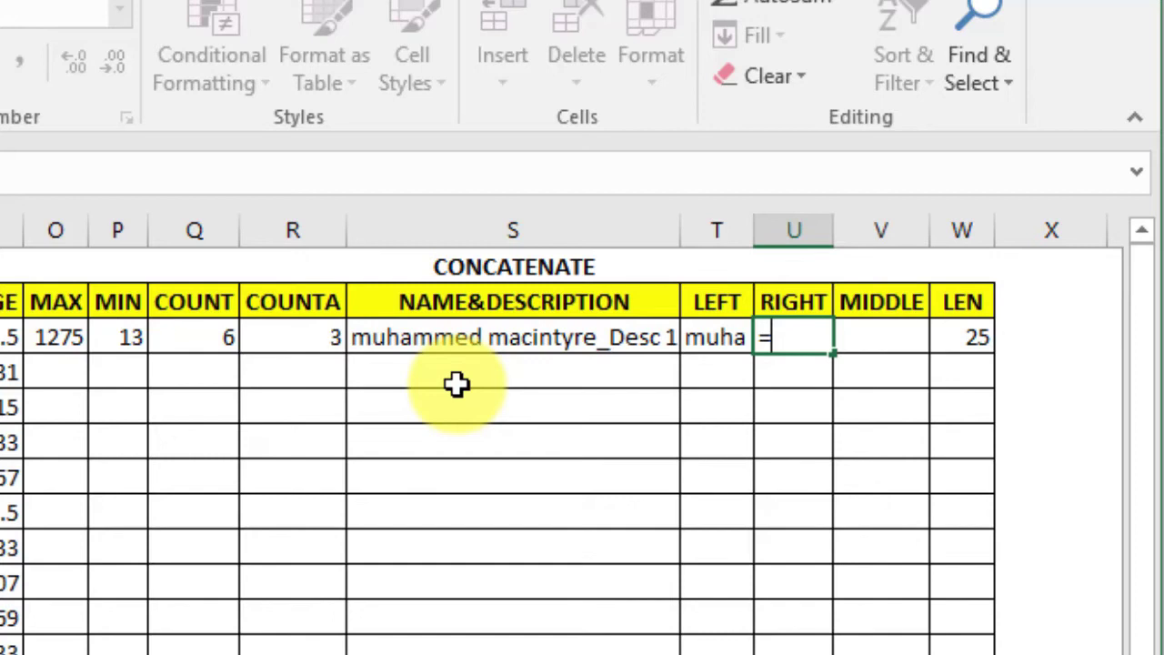
type("RI")
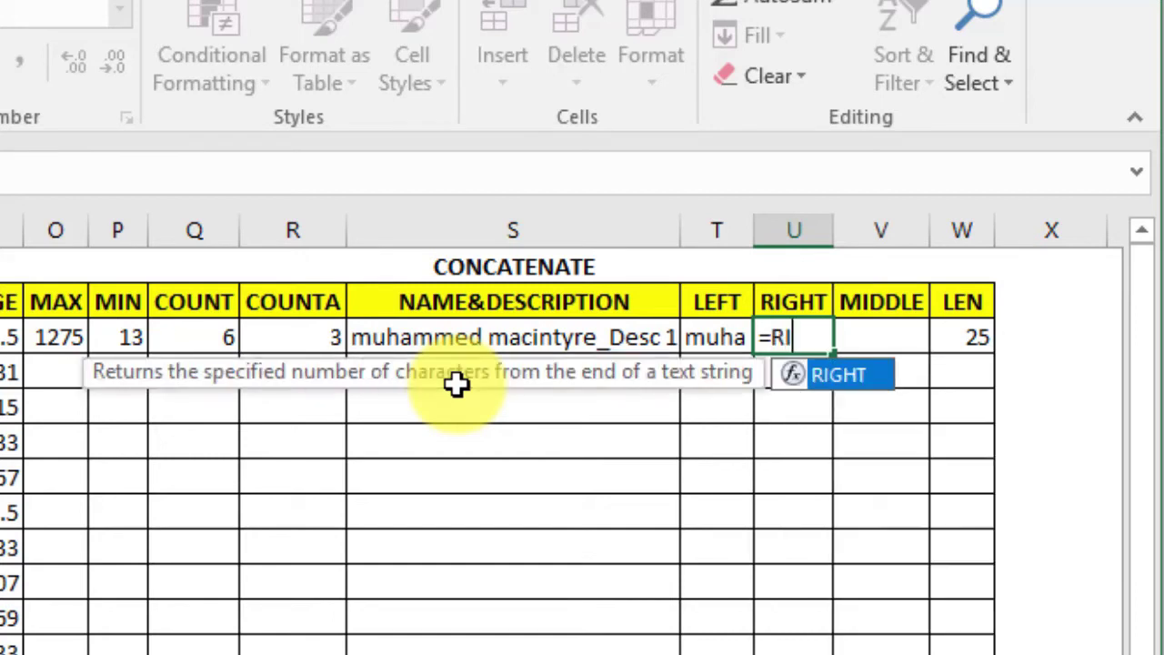
key("Tab")
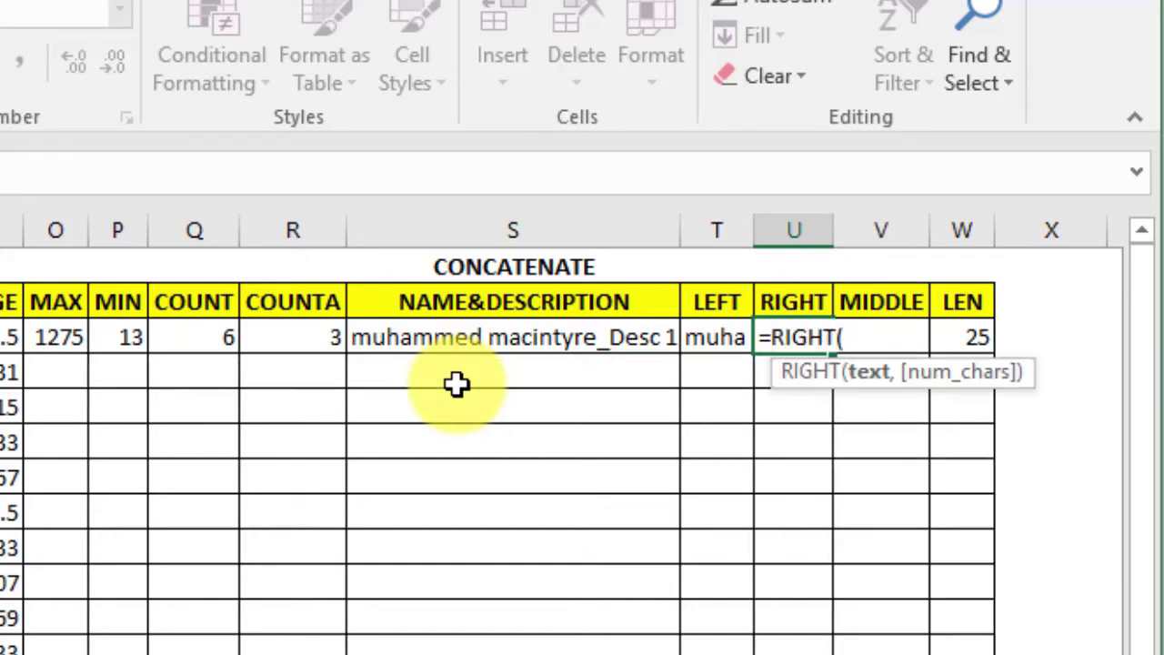
left_click(539, 344)
type(",2)")
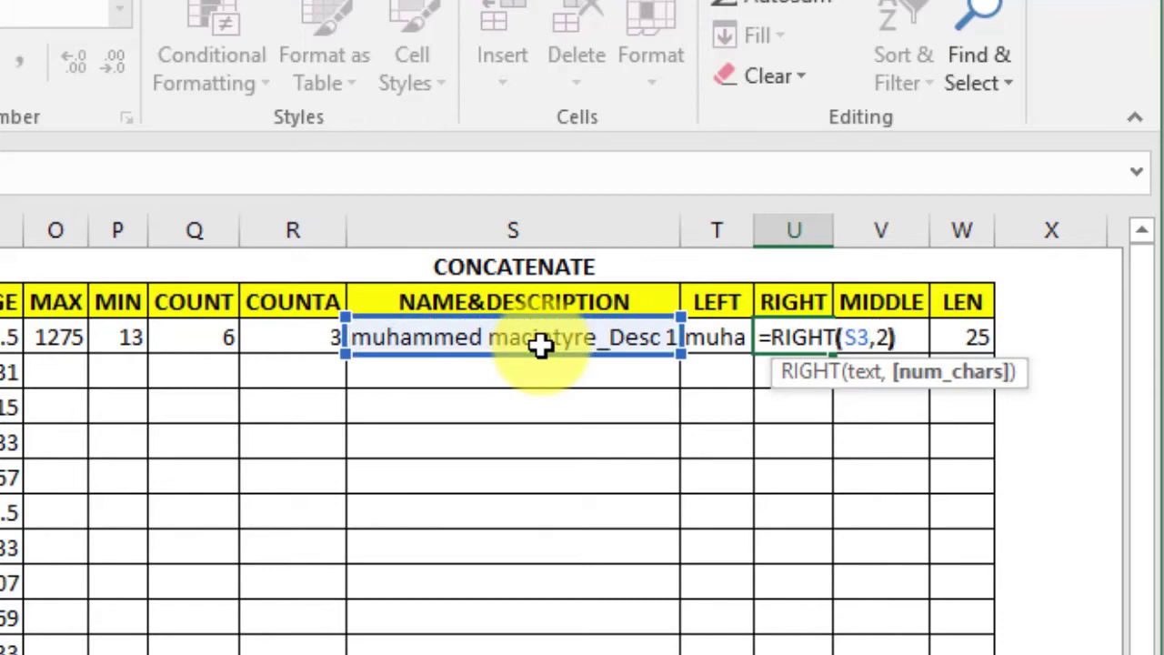
key("Return")
key("Up")
Enter a MID formula in V3 under the MIDDLE heading that extracts 3 characters of S3, starting at position 7.
key("Right")
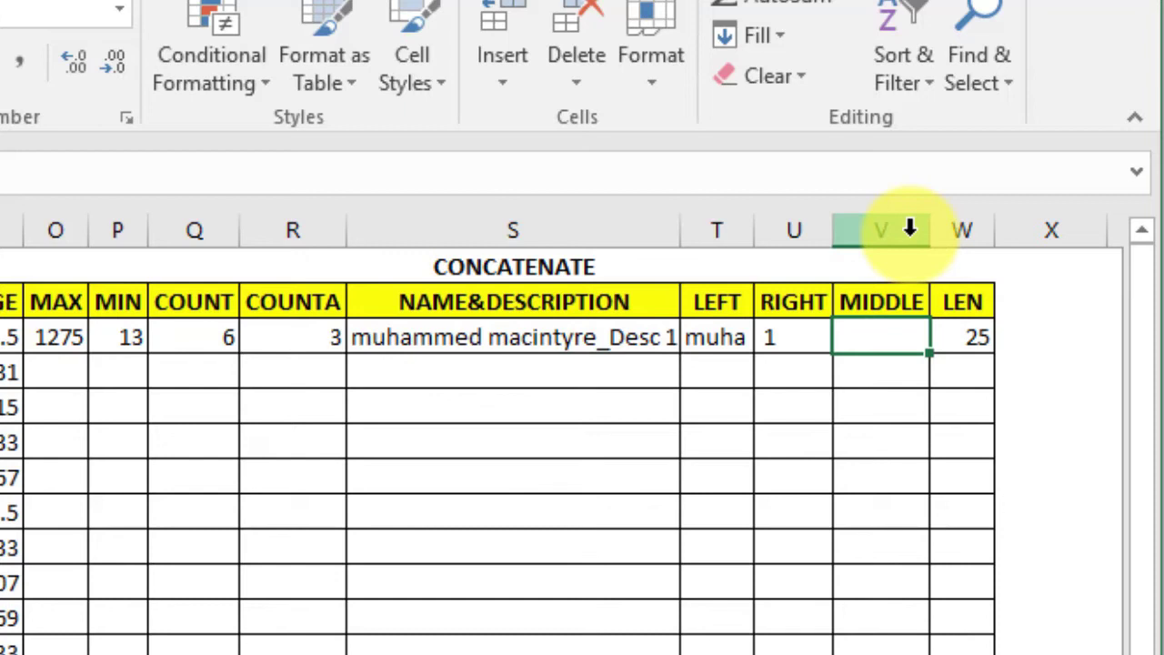
type("=MI")
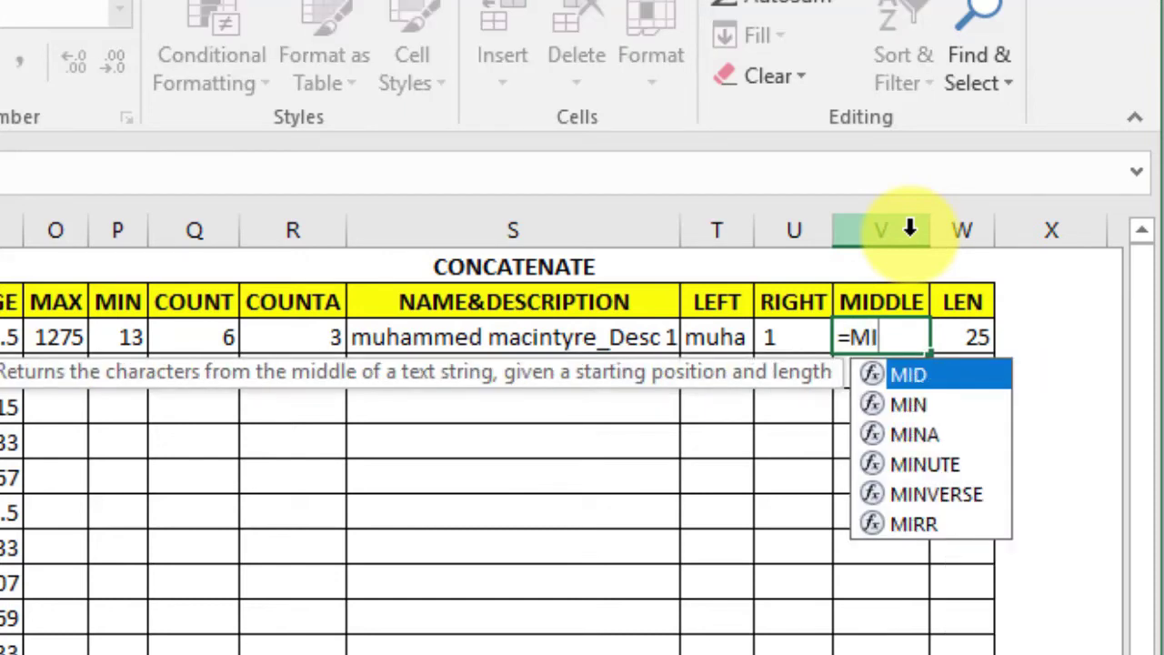
key("Tab")
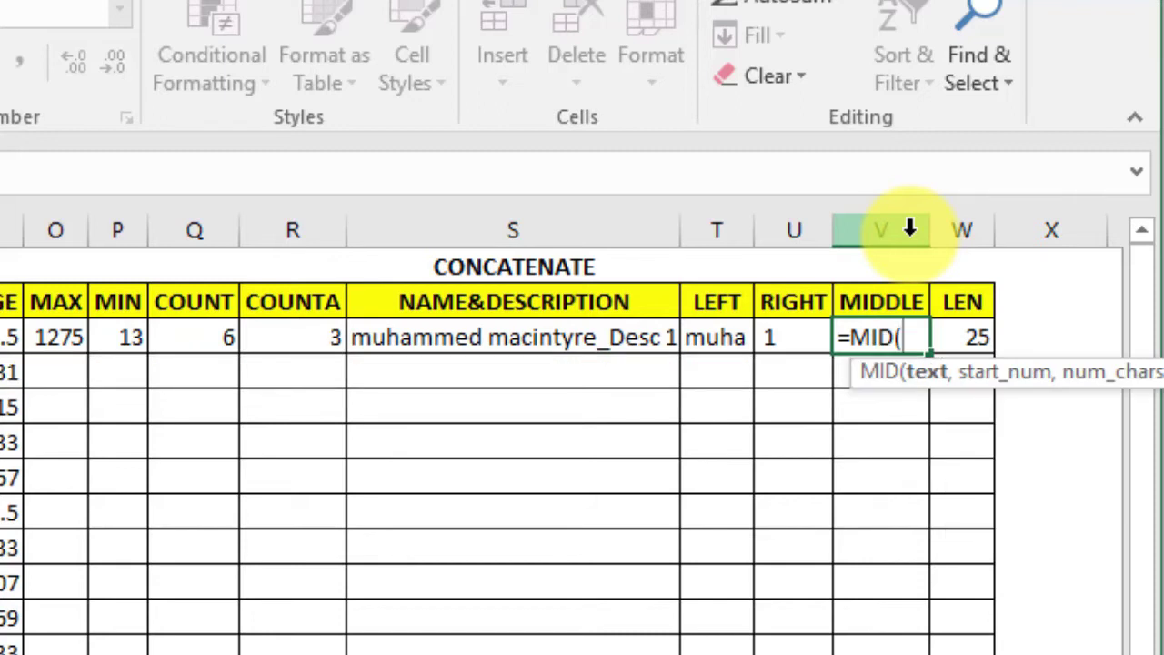
left_click(531, 339)
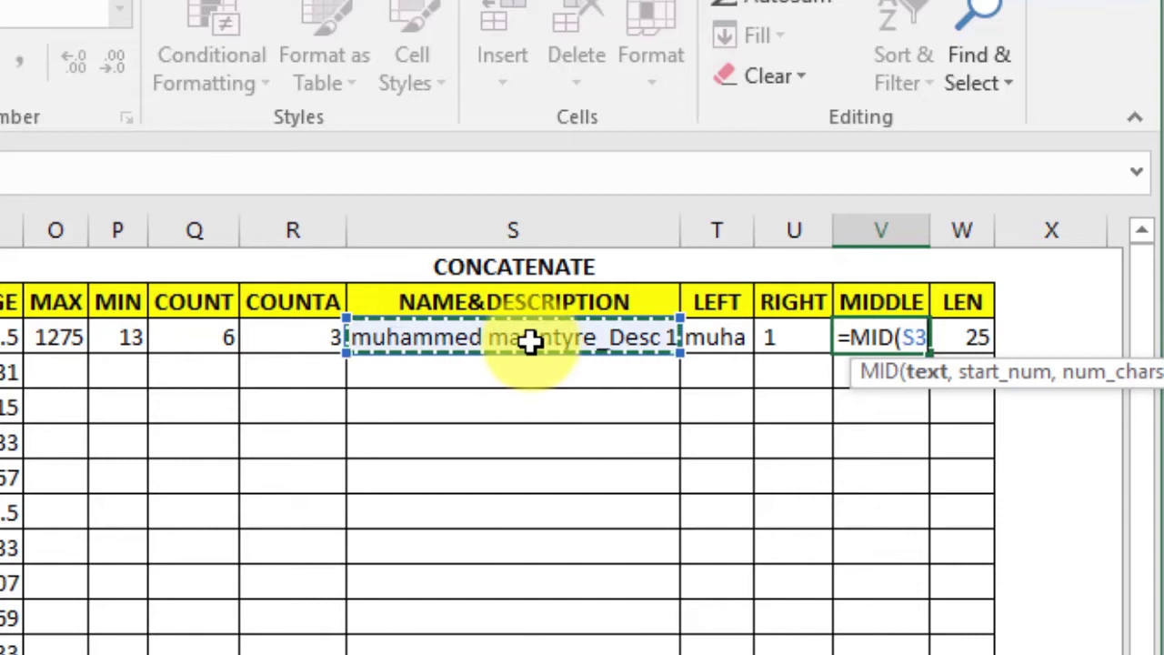
type(",7")
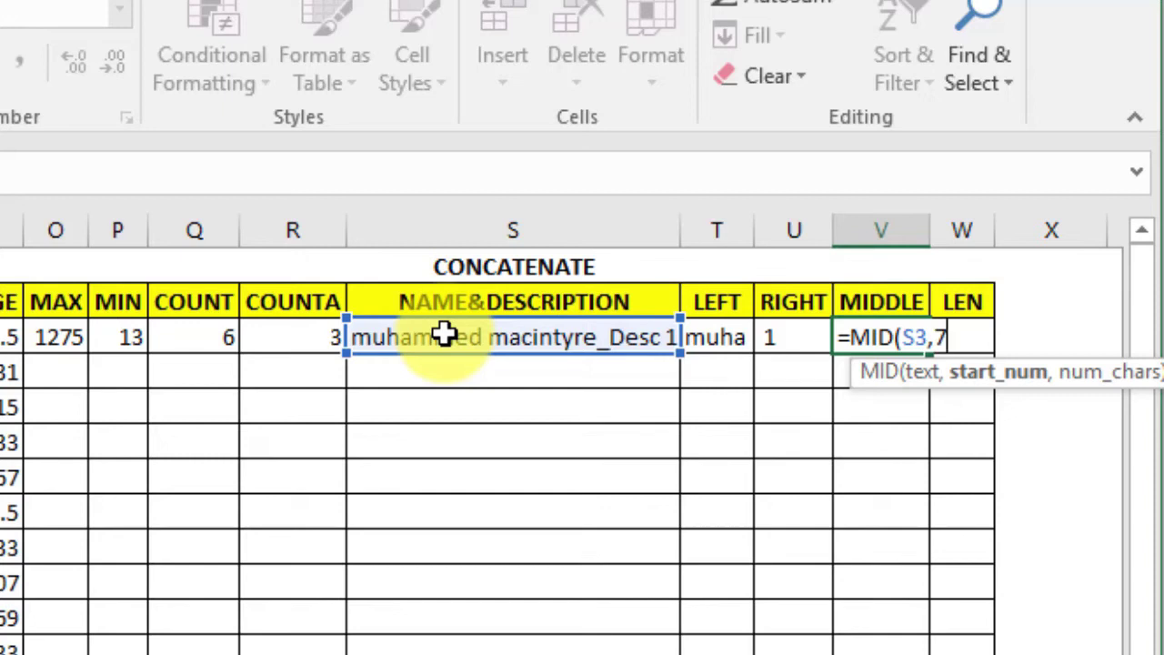
type(",3")
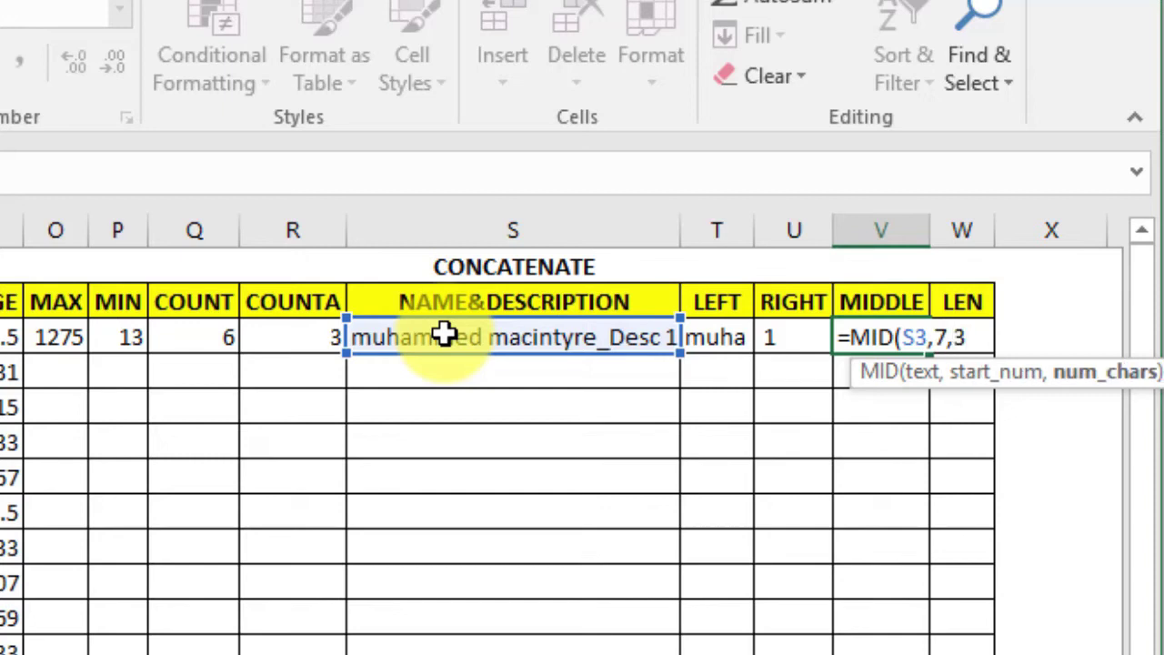
type(")")
key("Return")
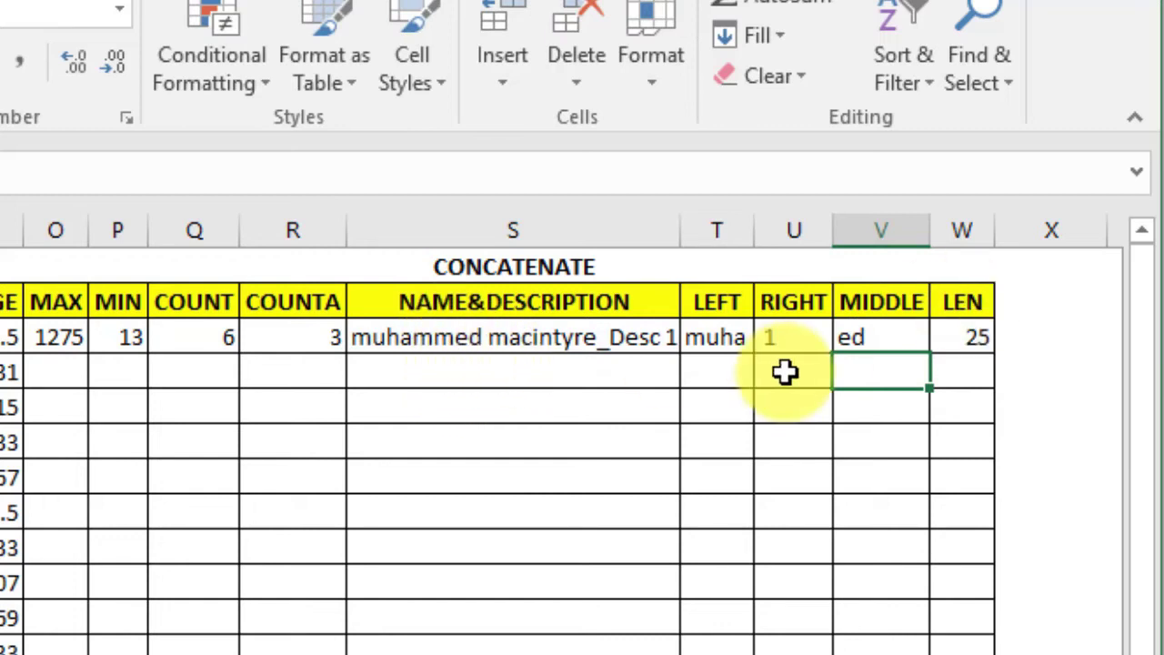
Adjust the start position of the MID formula in V3 so that it extracts the three characters "med" from S3.
left_click(868, 341)
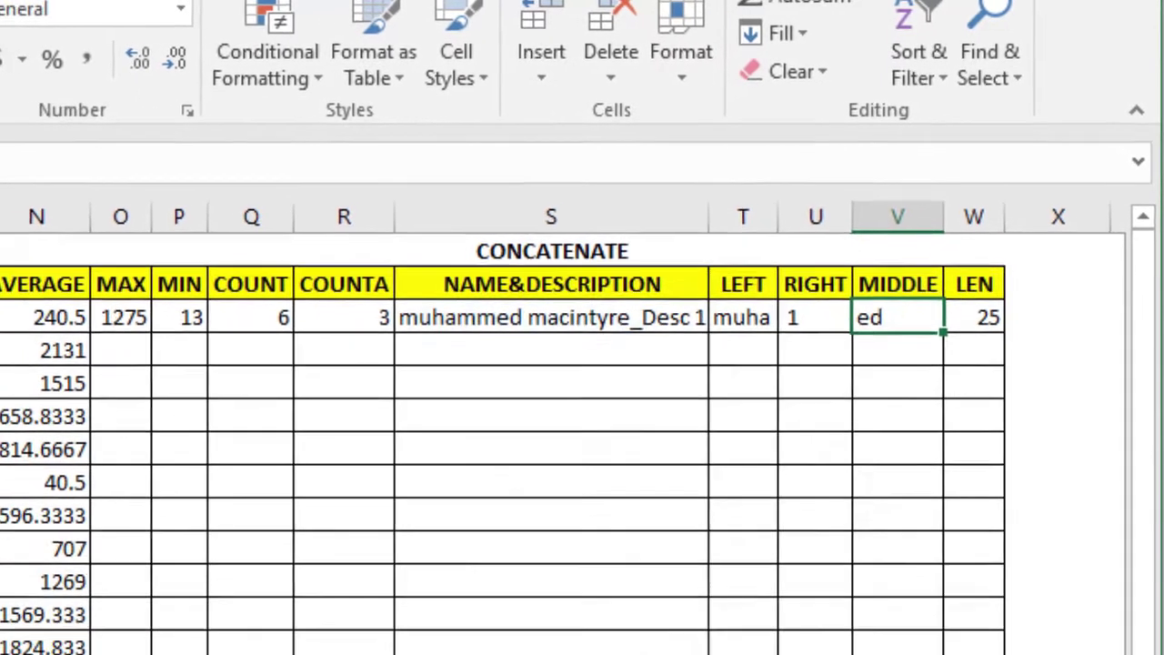
type("=MID(S3,7,3")
key("Return")
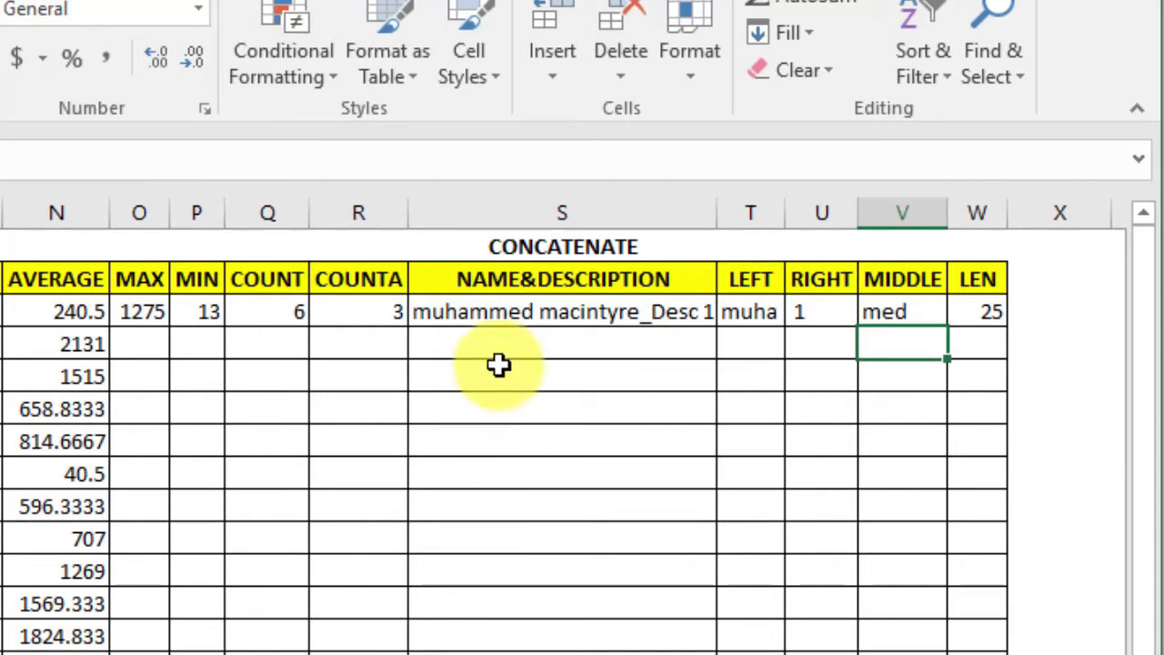
left_click(888, 305)
key("Return")
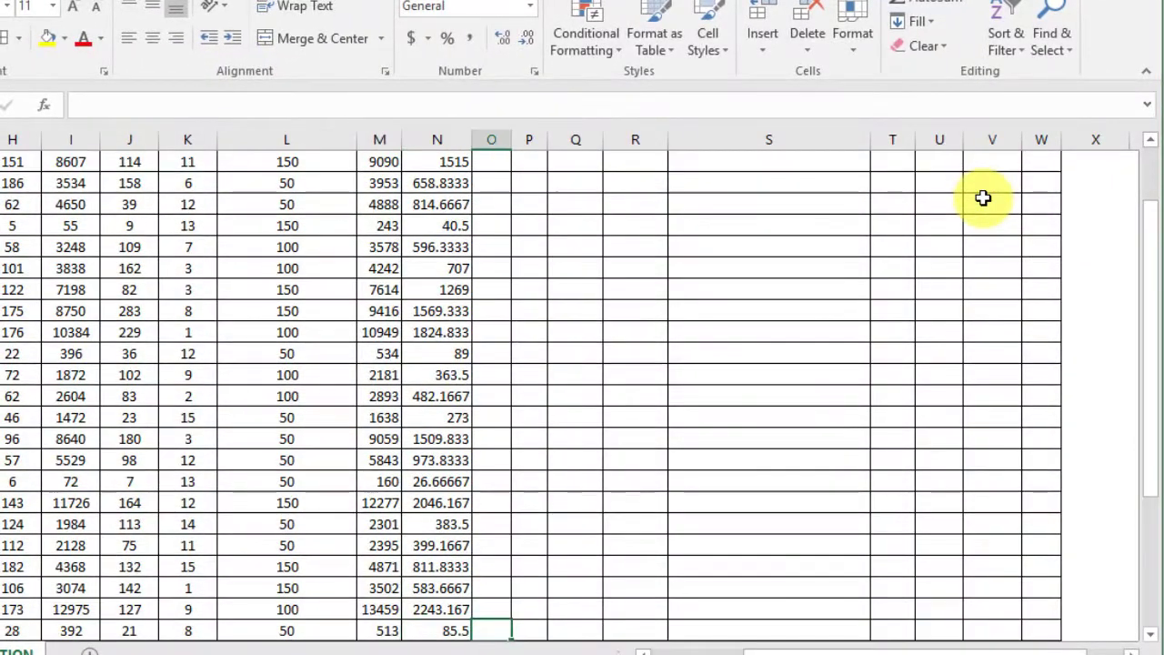
Fill the row 3 formulas in columns O through W down through all 25 data rows of the table.
key("ctrl+shift+Up")
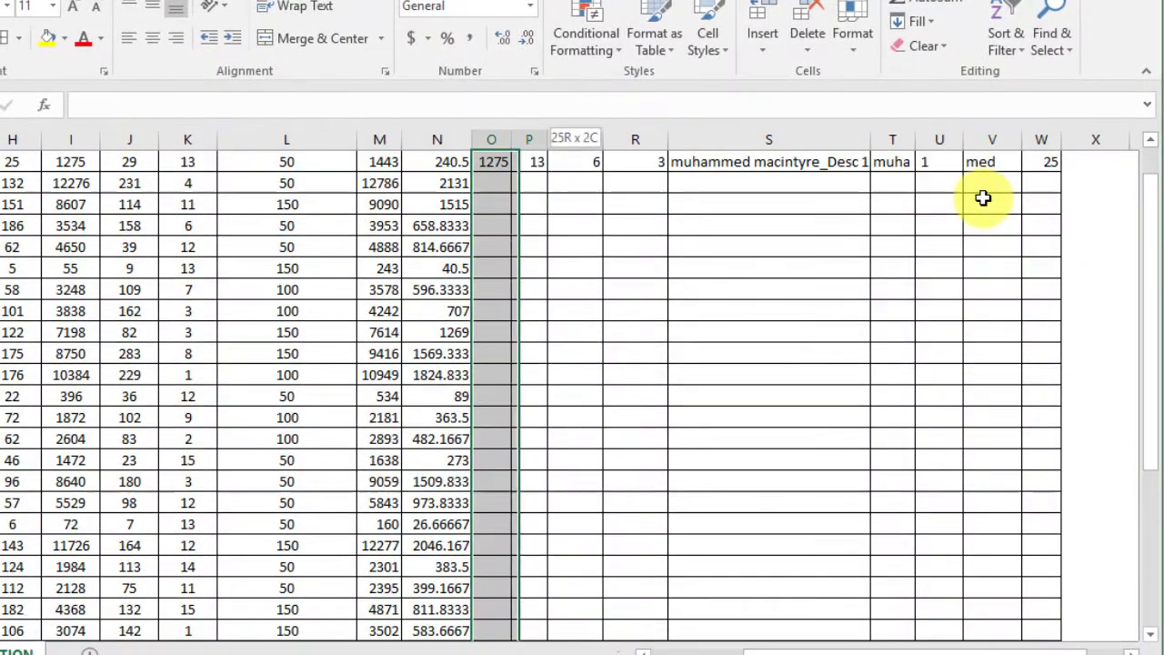
key("shift+Right")
key("shift+Right")
key("shift+Right")
key("shift+Right")
key("shift+Right")
key("shift+Right")
key("shift+Right")
key("shift+Right")
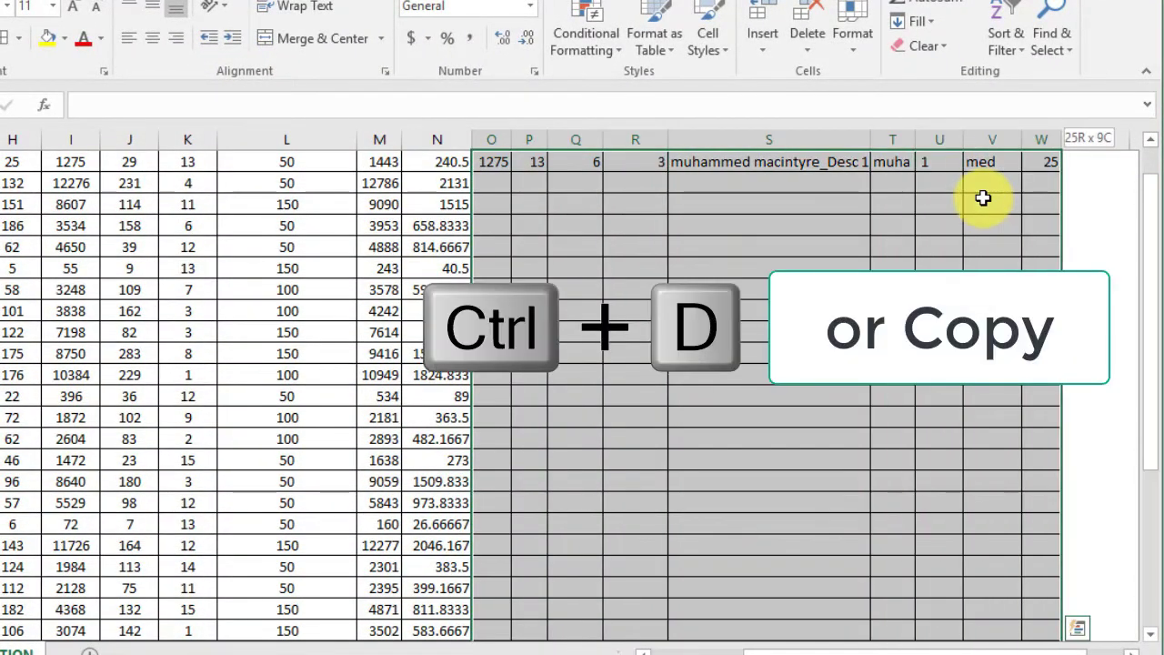
key("ctrl+d")
Examine the UPPER, Lower and PROPER headings in columns A to C and the Name column they apply to.
key("ctrl+Up")
key("ctrl+Up")
key("Down")
key("Down")
key("ctrl+Left")
key("ctrl+Left")
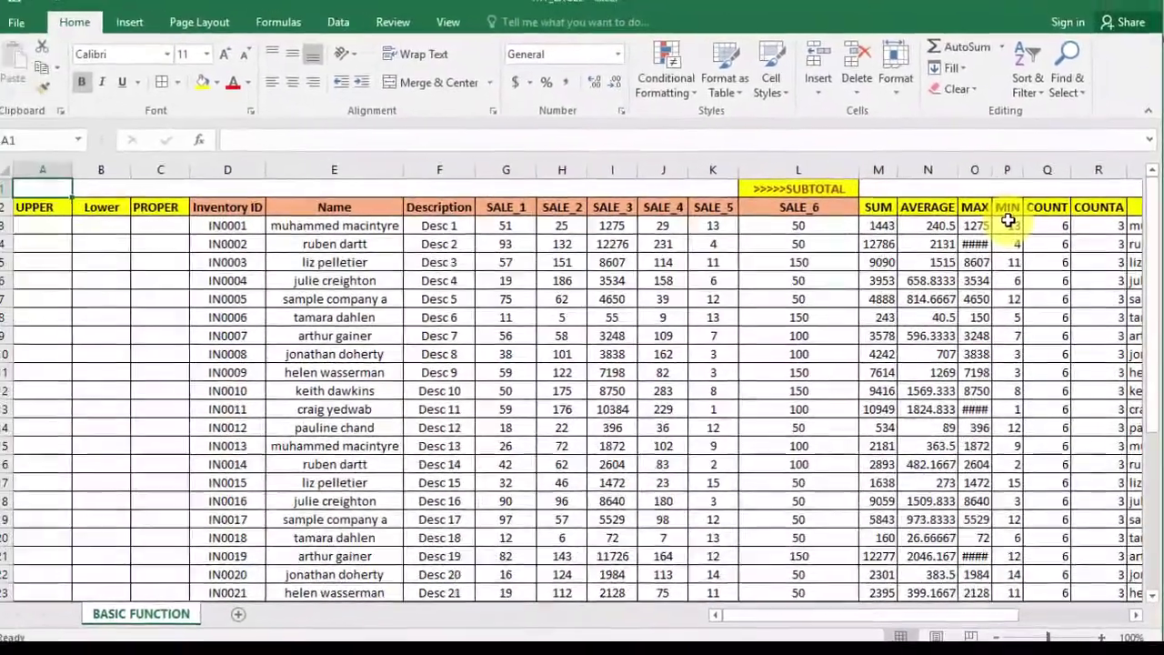
key("Up")
key("Right")
key("Right")
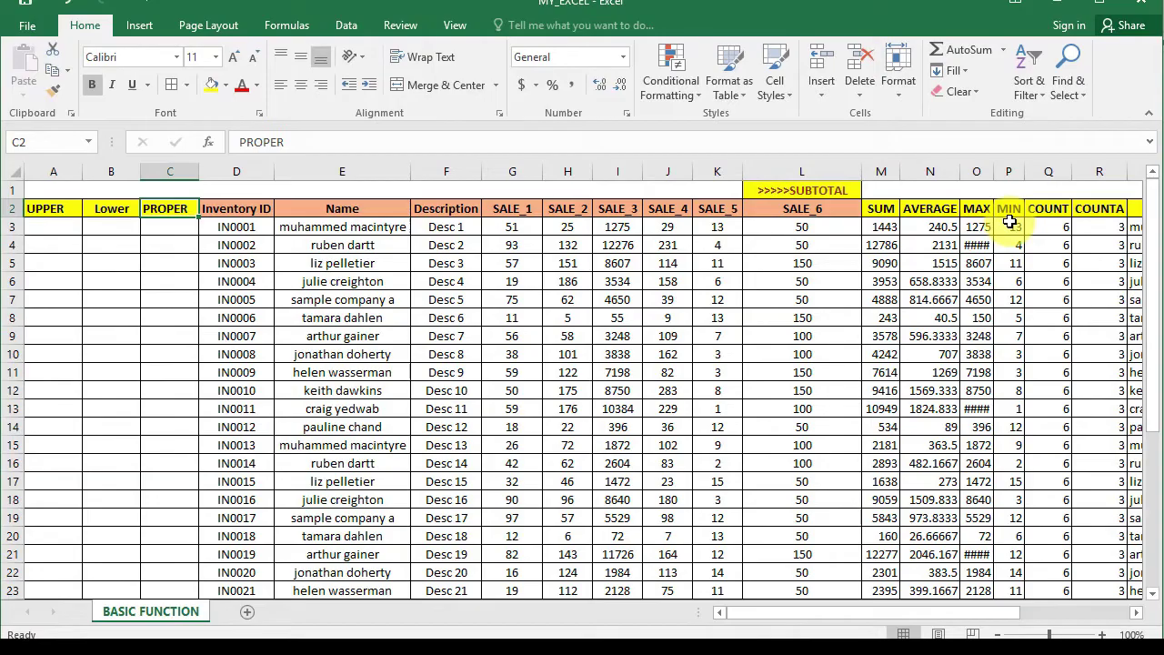
key("Left")
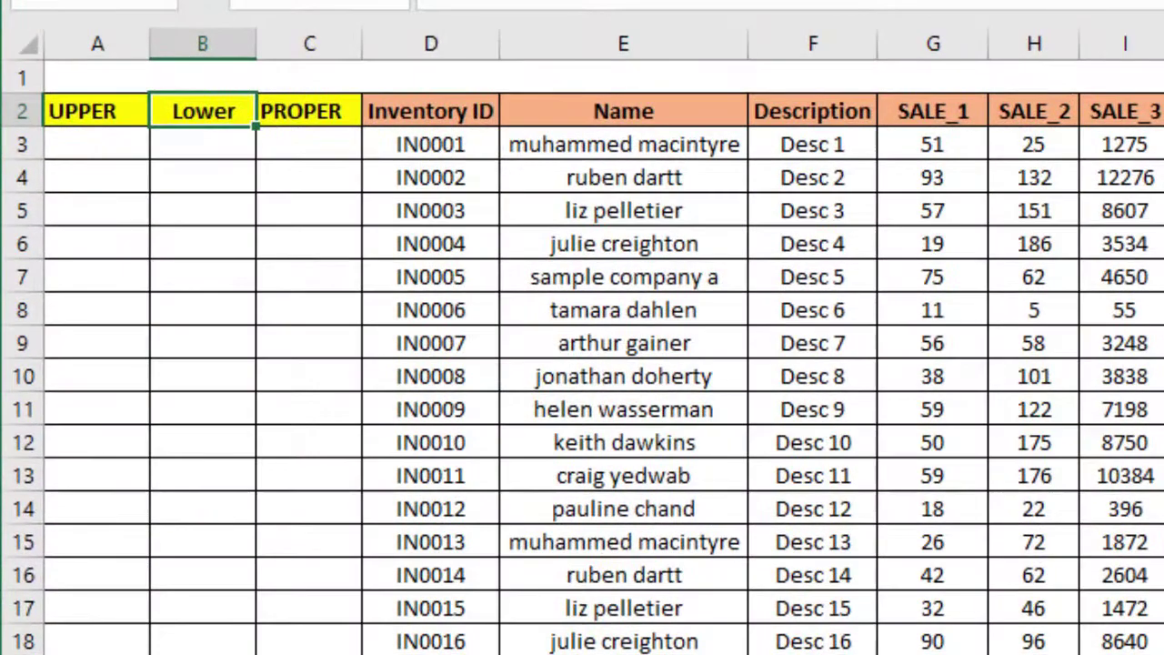
key("Left")
key("Right")
key("Right")
key("Right")
key("Right")
key("Down")
key("Left")
key("Left")
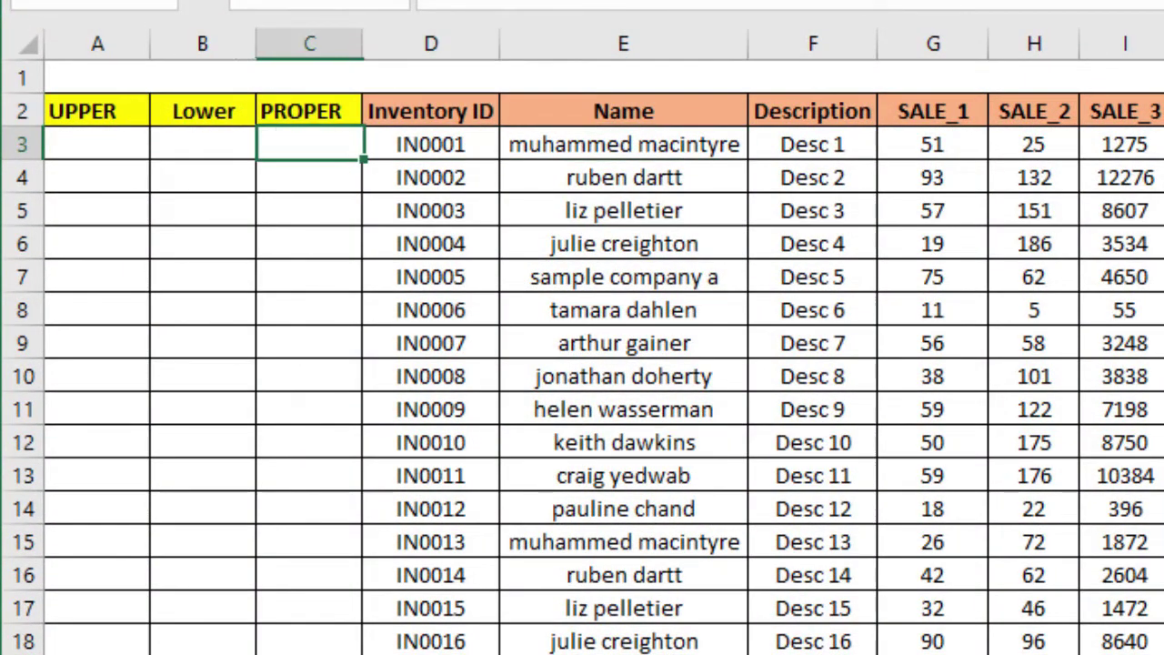
key("Left")
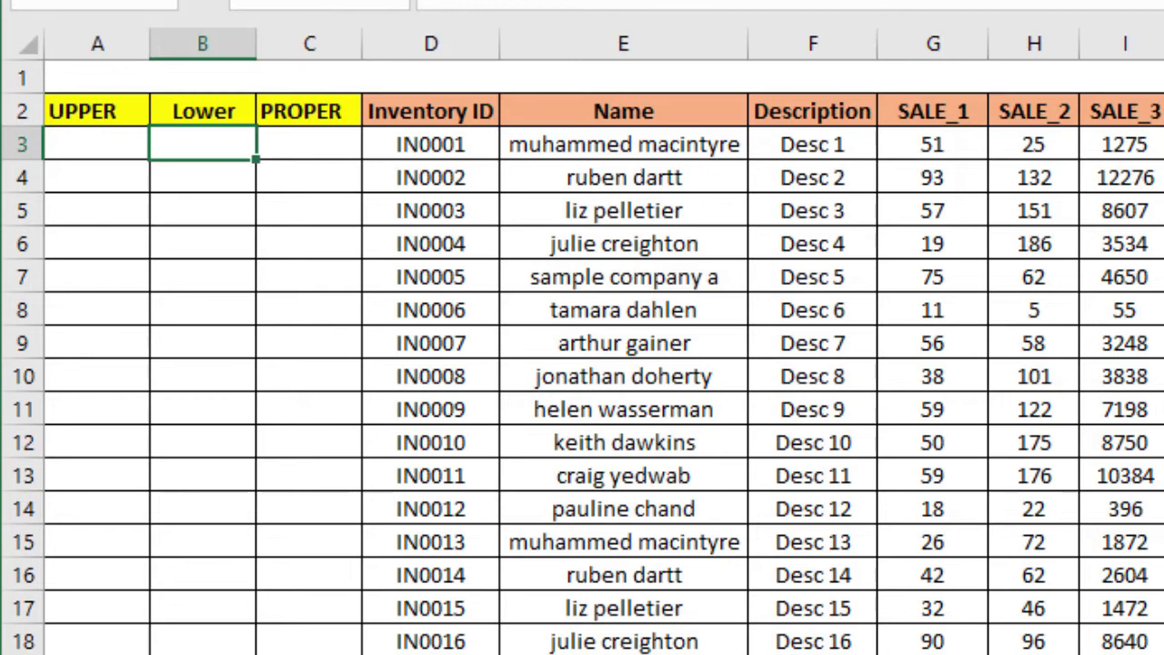
Enter an UPPER formula in A3 that converts the name in E3 to capitals, and autofit column A.
key("Left")
type("=UP")
key("Tab")
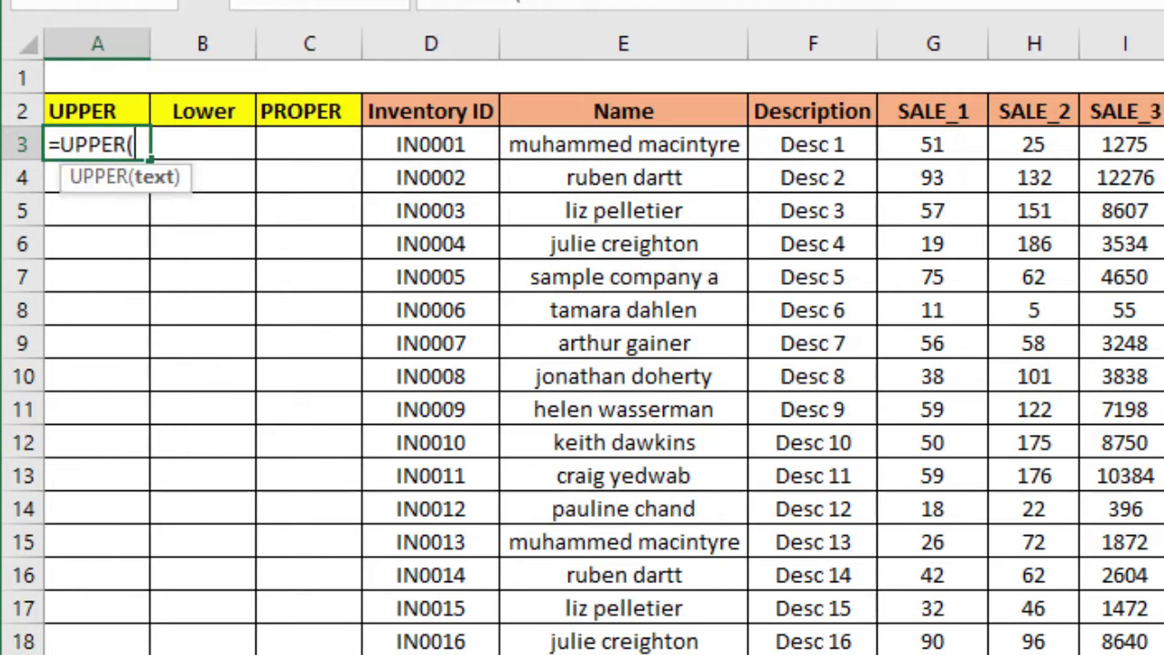
left_click(668, 145)
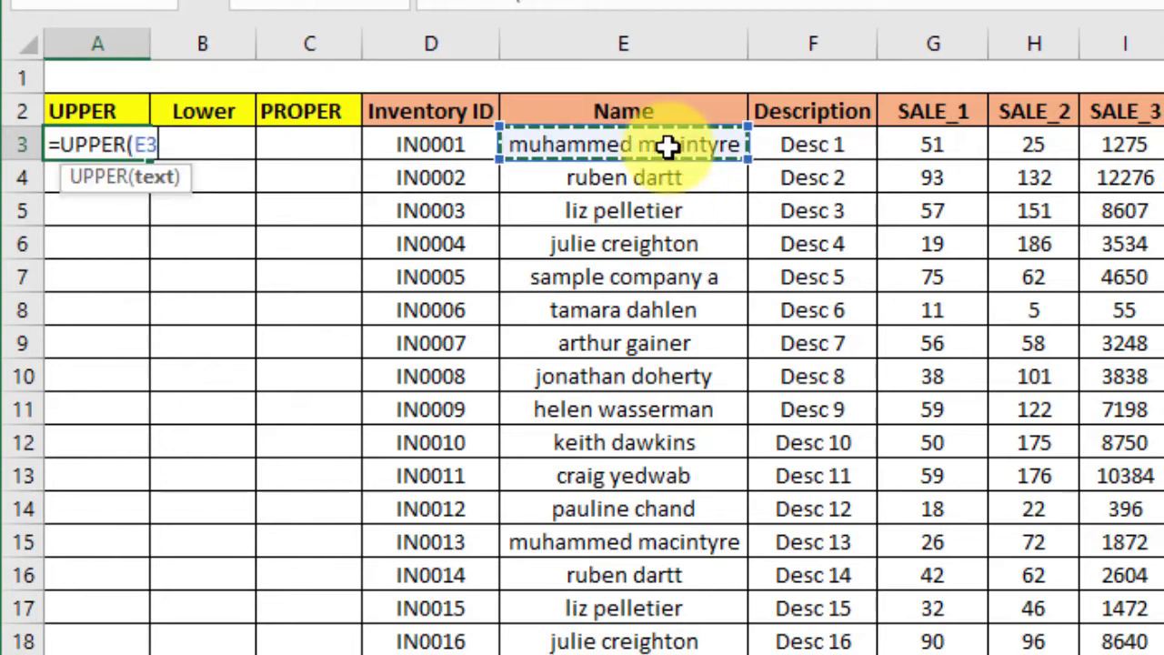
key("Return")
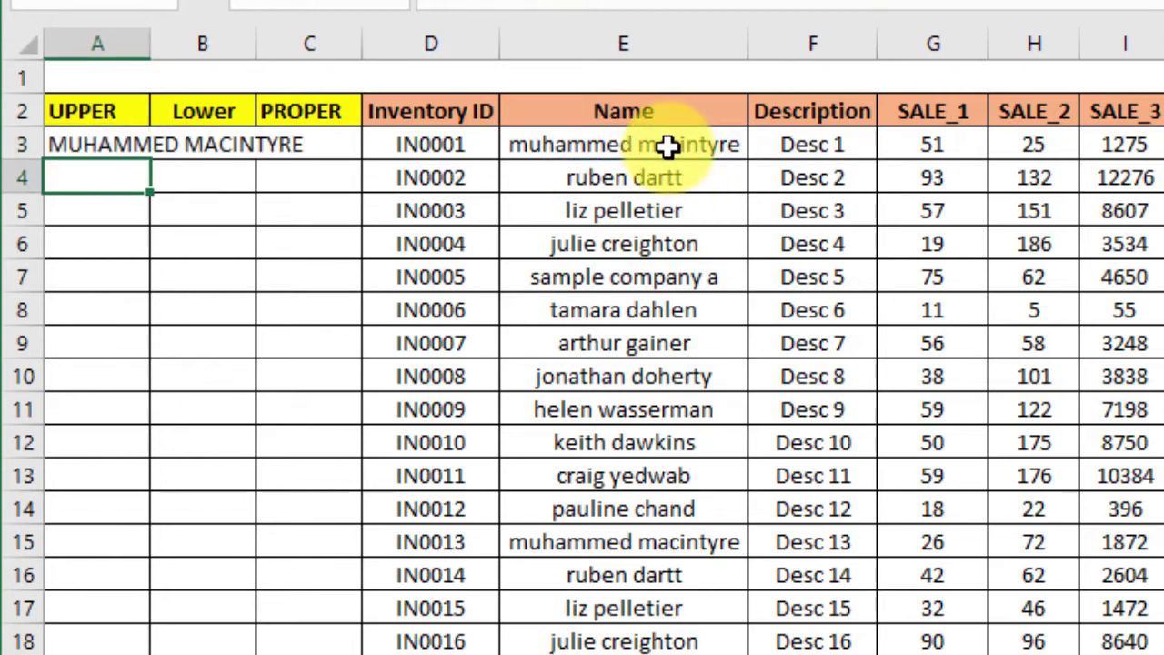
left_click(105, 132)
key("alt+h")
key("o")
key("i")
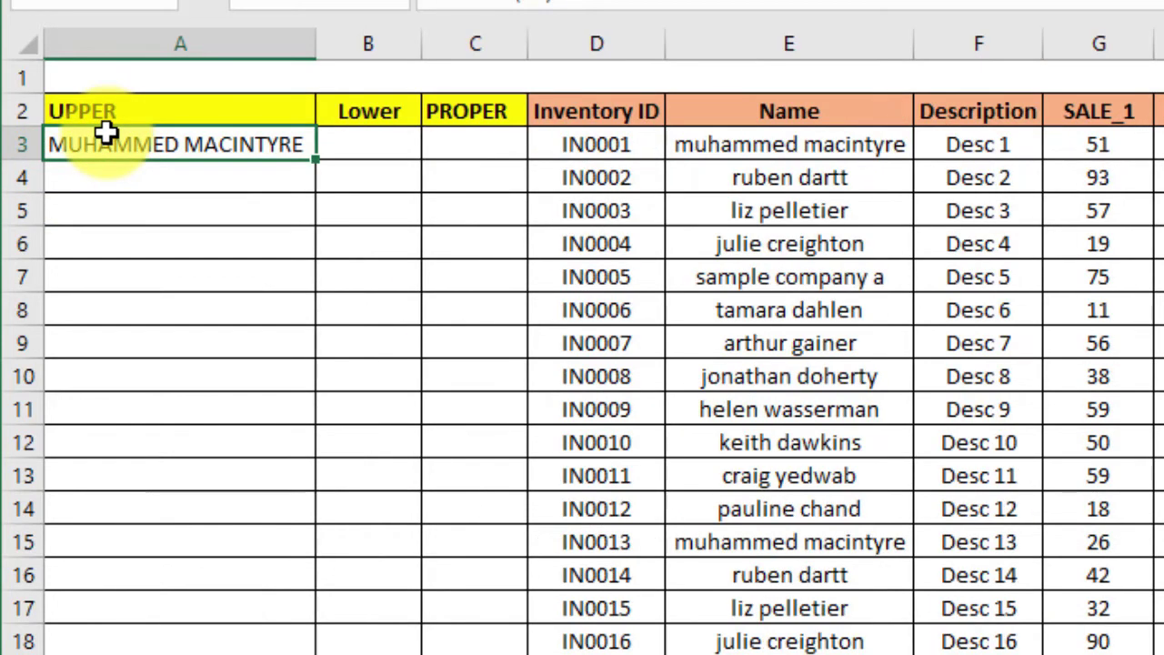
Enter a LOWER formula in B3 that converts the description in F3 to lowercase.
key("Right")
type("=L")
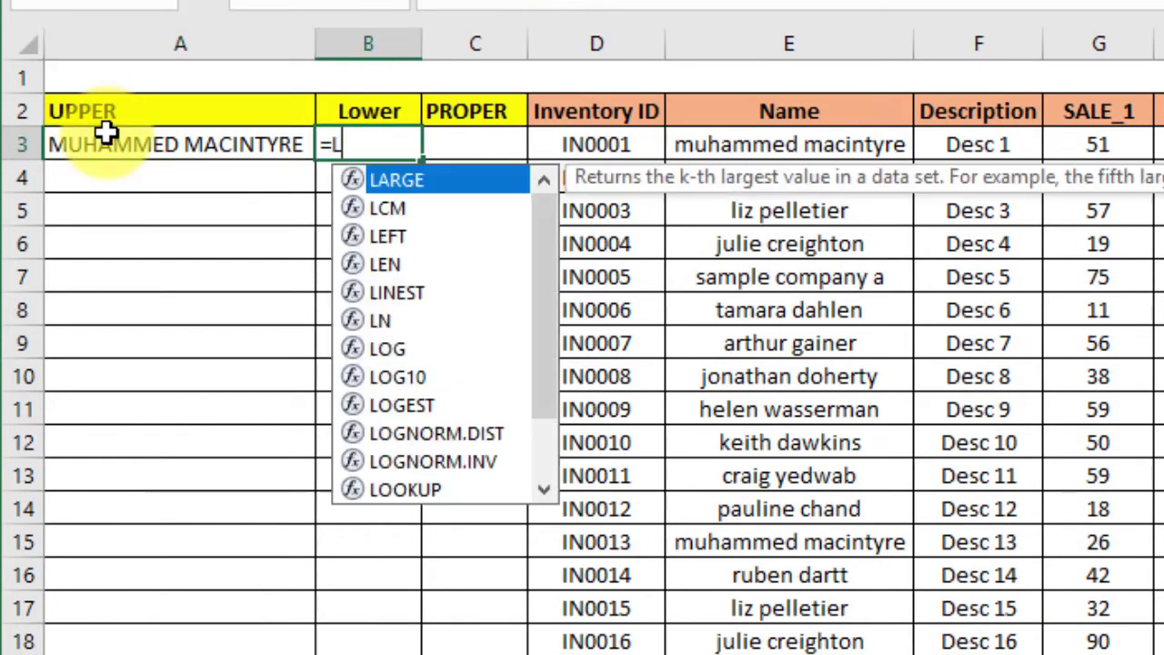
type("O")
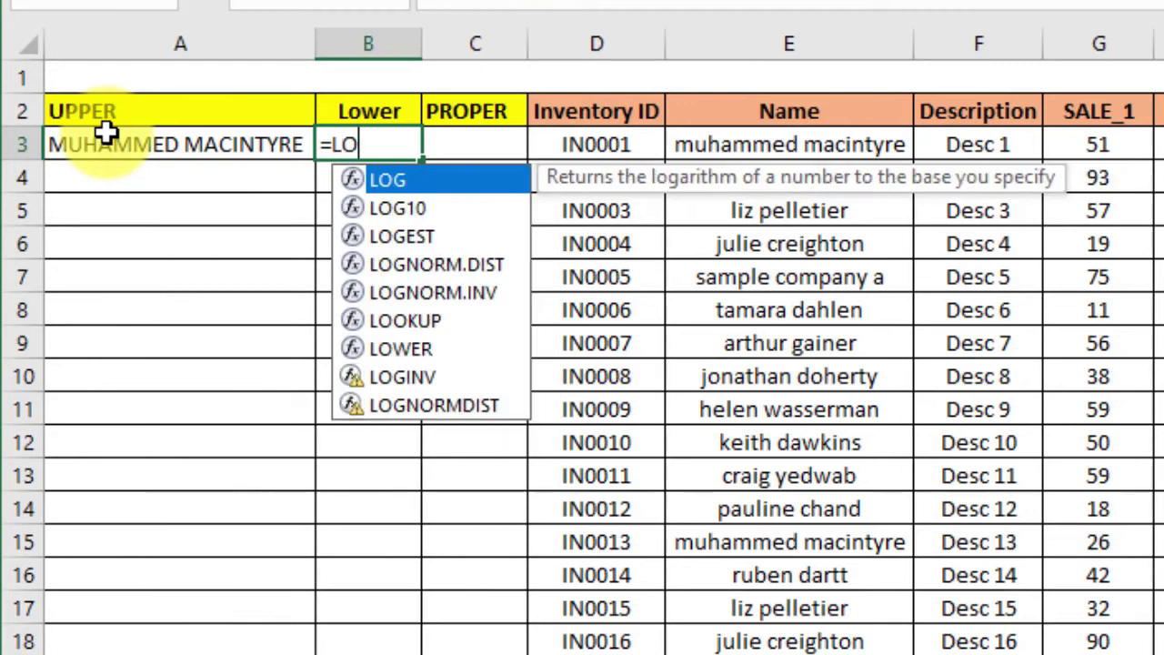
type("W")
key("Tab")
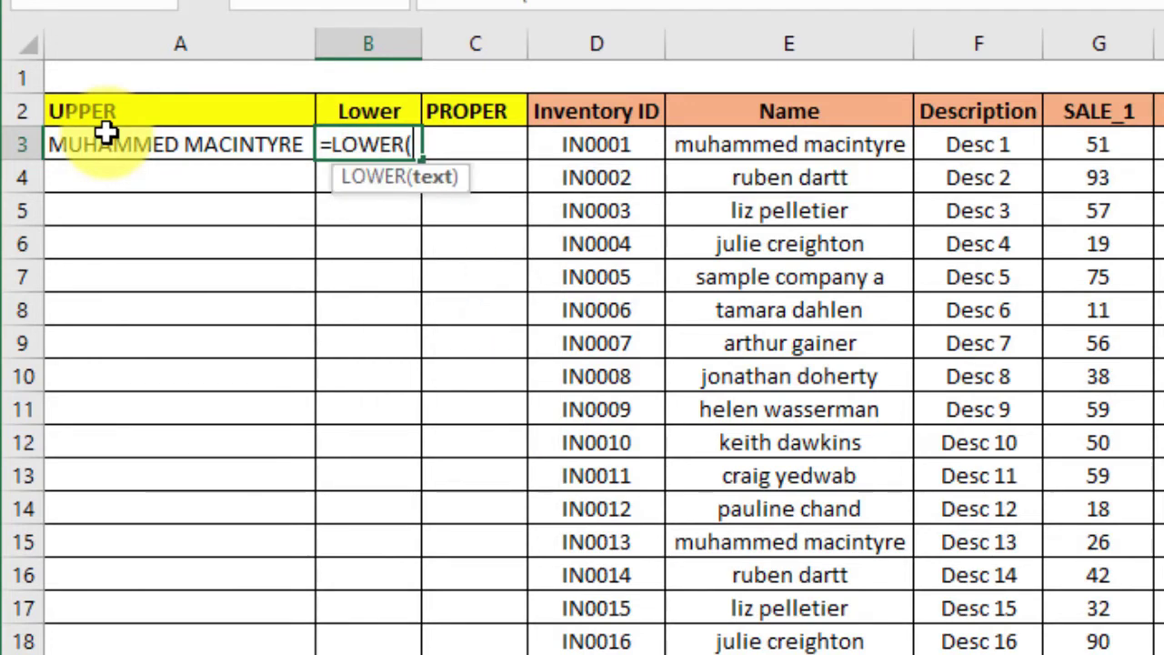
key("Right")
key("Right")
key("Right")
key("Right")
key("Left")
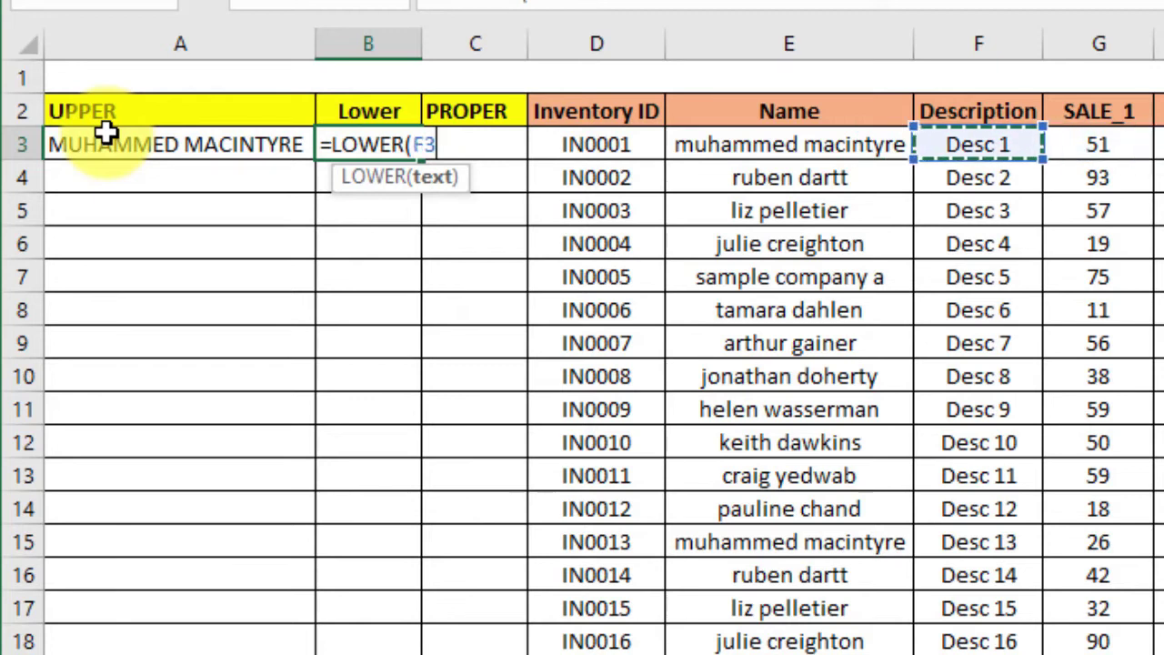
key("Return")
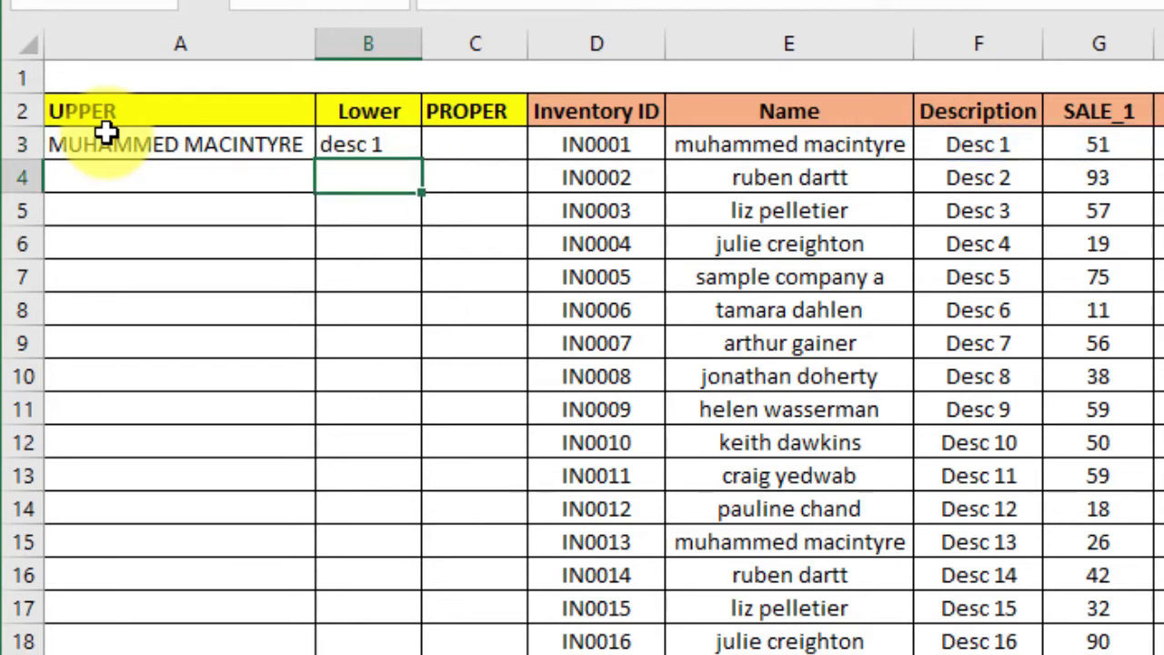
Enter a PROPER formula in C3 that capitalizes each word of the name in E3, and autofit column C.
key("Up")
key("Right")
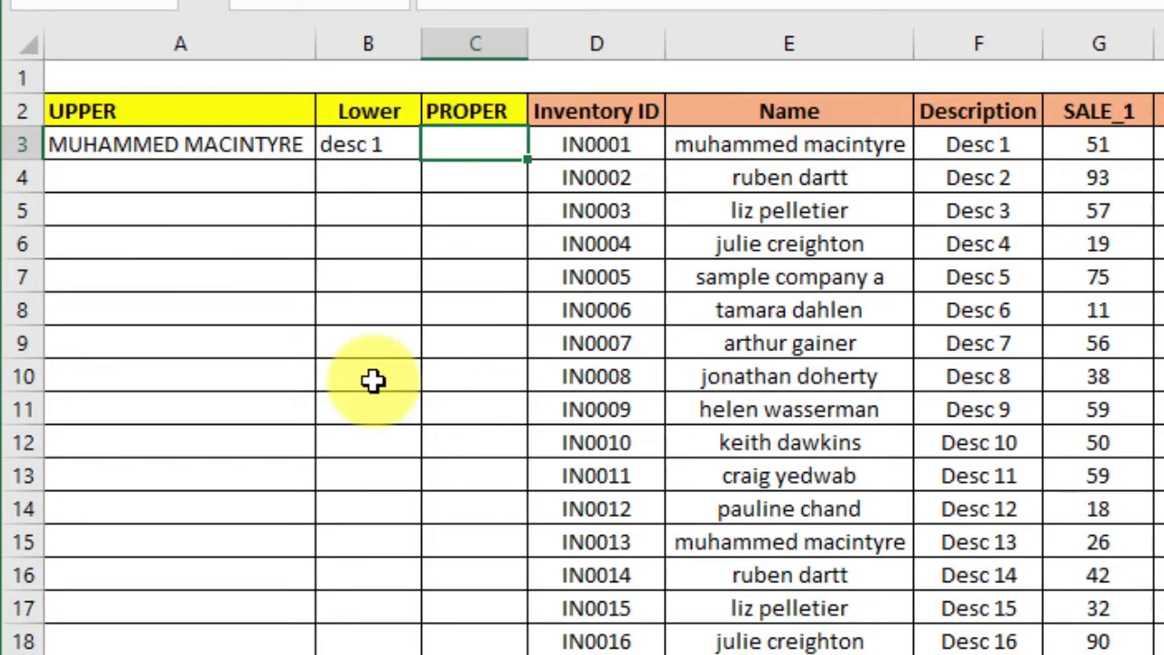
type("PROB(")
key("BackSpace")
key("BackSpace")
type("P")
key("Tab")
key("Right")
key("Right")
key("Return")
key("Up")
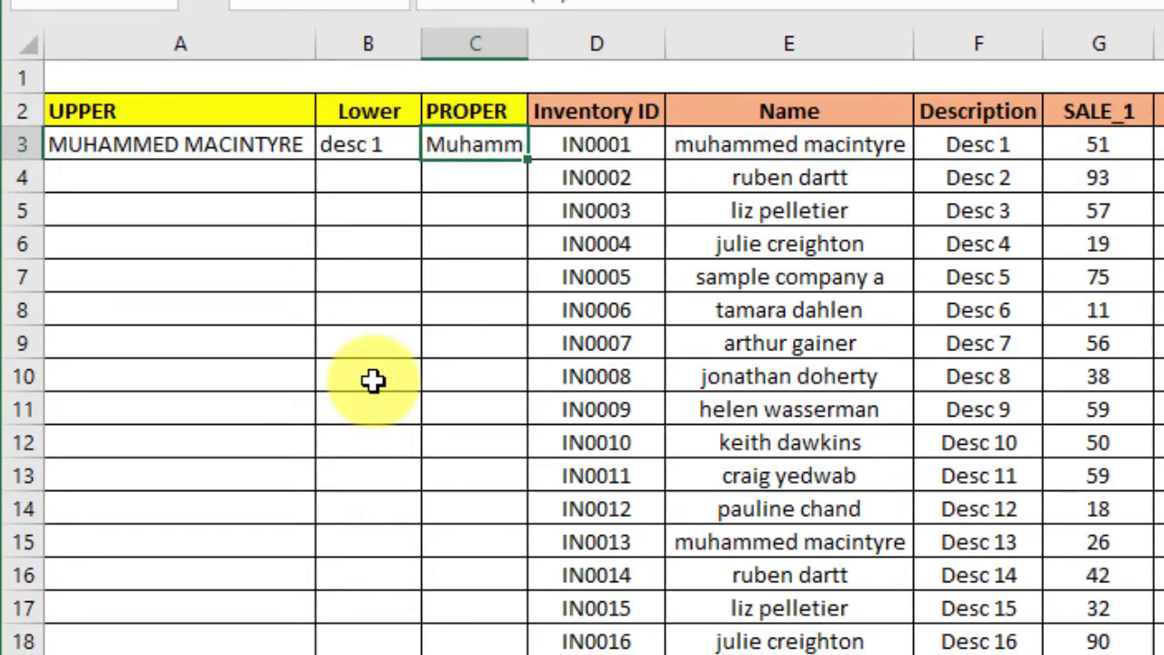
key("alt+h")
key("o")
key("i")
Fill the UPPER, LOWER and PROPER formulas in A3:C3 down through all 25 data rows.
key("Right")
key("ctrl+Down")
key("Left")
key("ctrl+shift+Left")
key("ctrl+shift+Up")
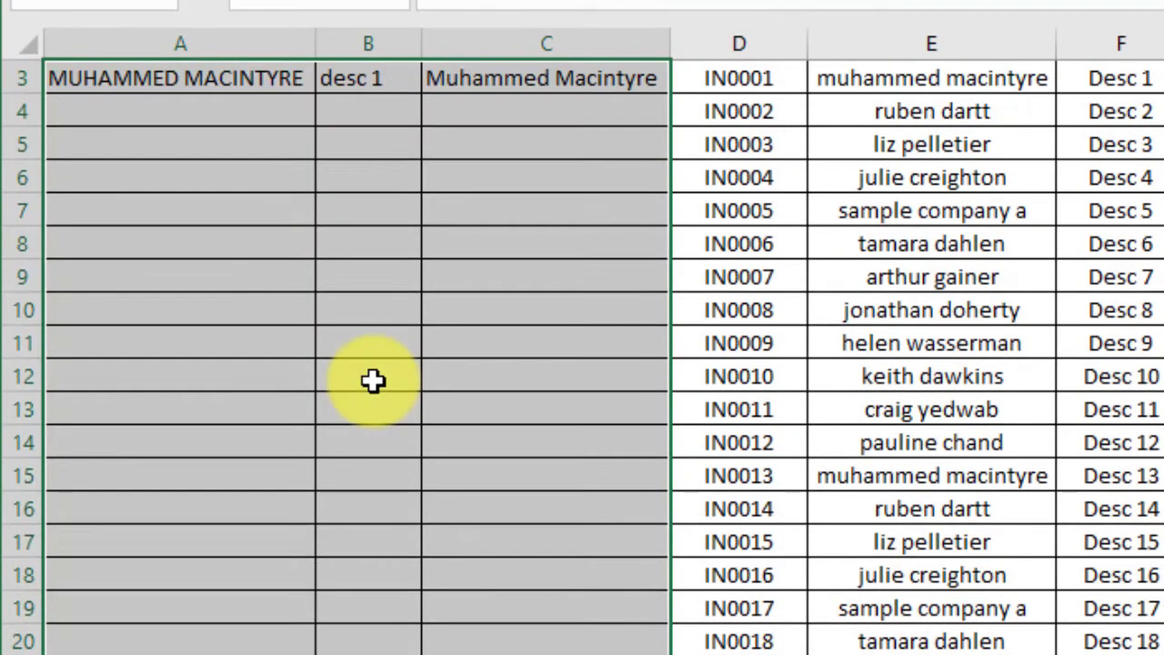
key("ctrl+d")
key("ctrl+Up")
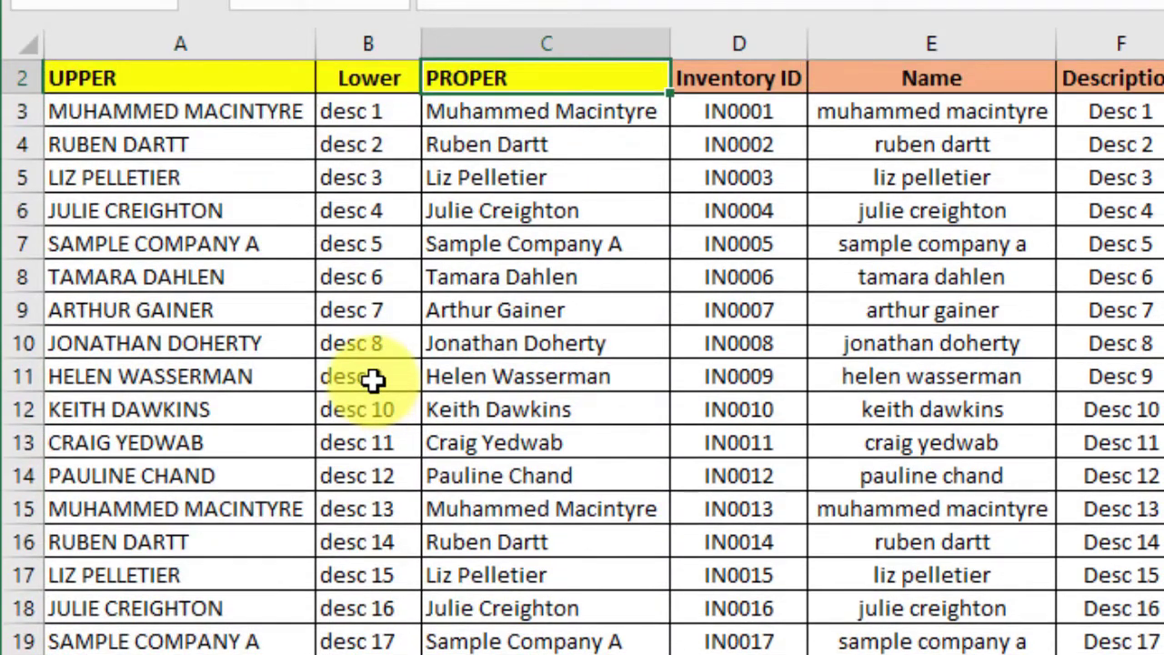
Copy all the names in the PROPER column, from C3 down to the last data row.
scroll(373, 380, "right", 6)
scroll(373, 380, "up", 1)
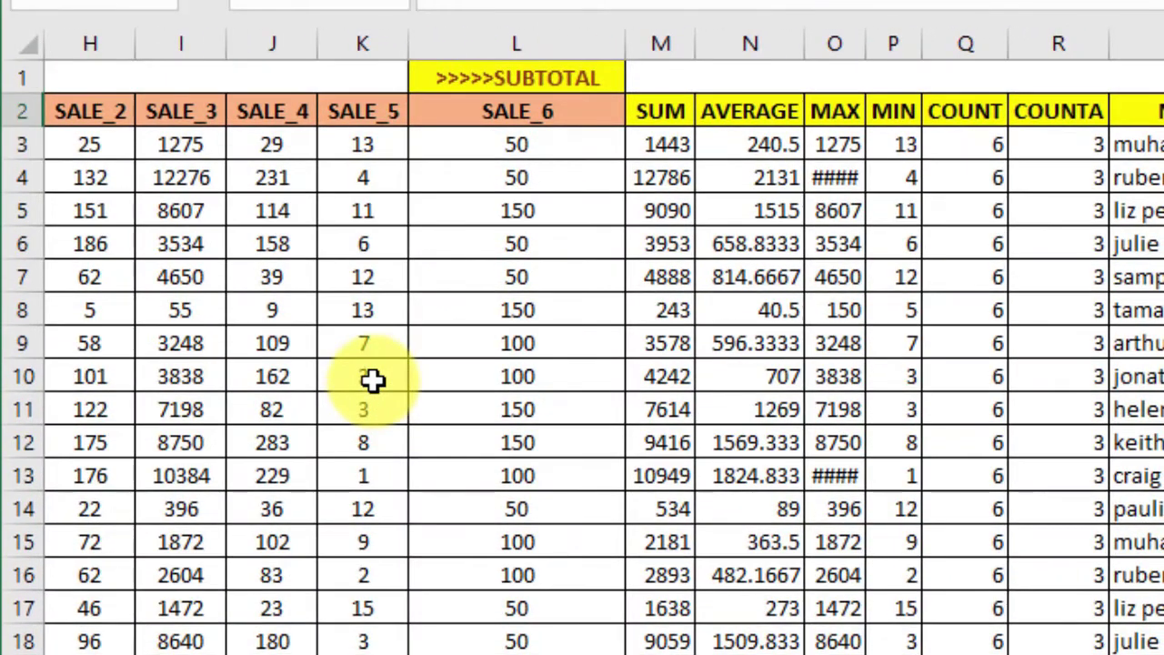
key("ctrl+Left")
key("Right")
key("Right")
key("Right")
key("Down")
key("Left")
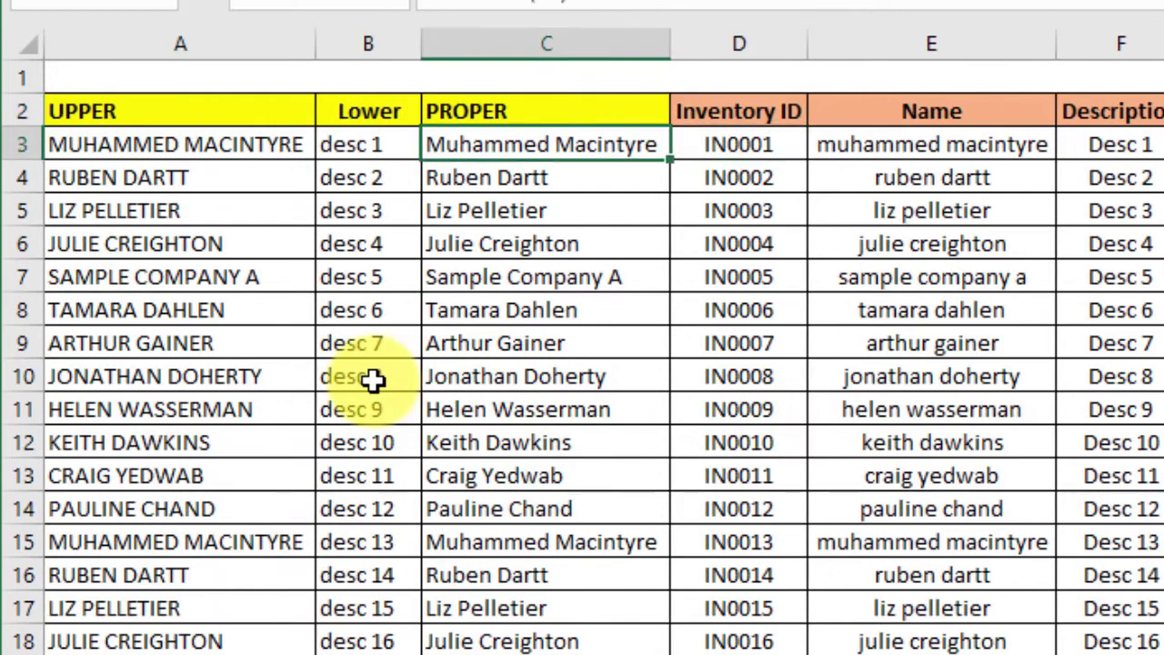
key("ctrl+shift+Down")
key("ctrl+c")
key("ctrl+Up")
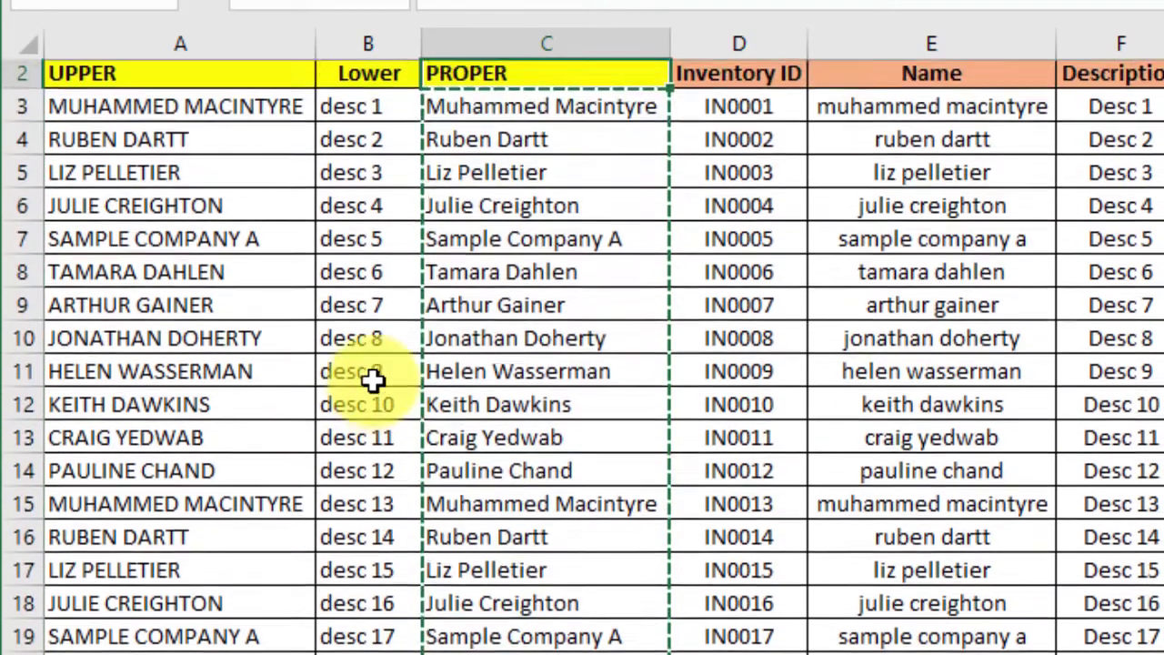
Paste the copied PROPER names as values only into column Y starting at Y3, and autofit column Y.
scroll(373, 380, "right", 6)
scroll(373, 380, "up", 1)
key("Down")
key("Down")
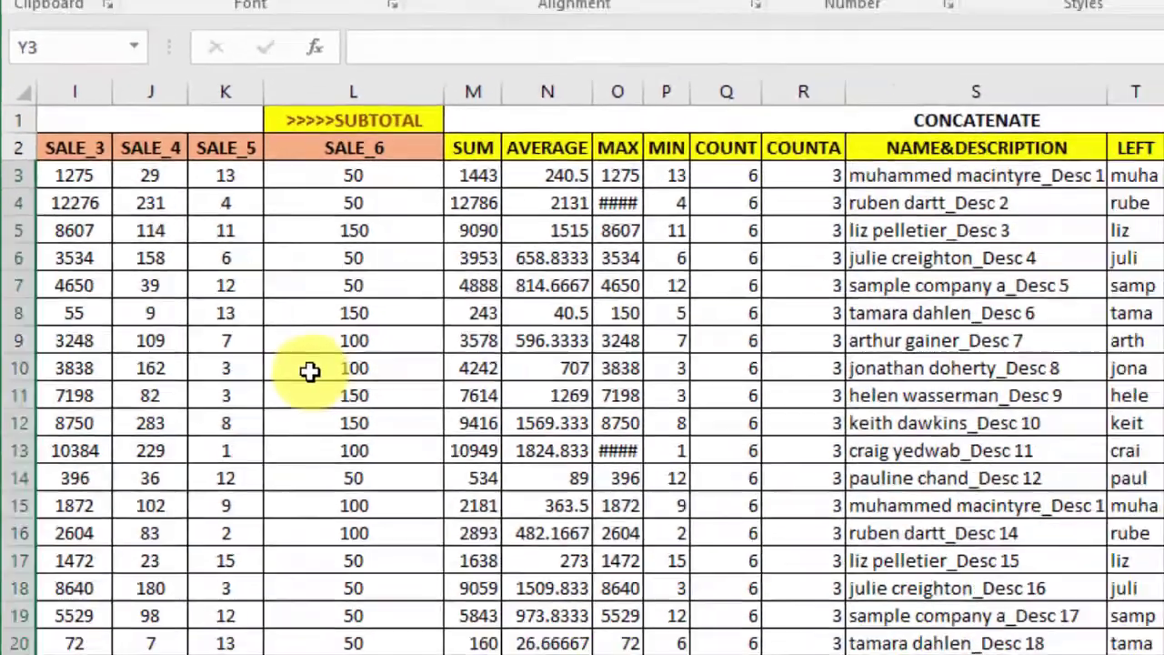
key("Return")
key("ctrl+c")
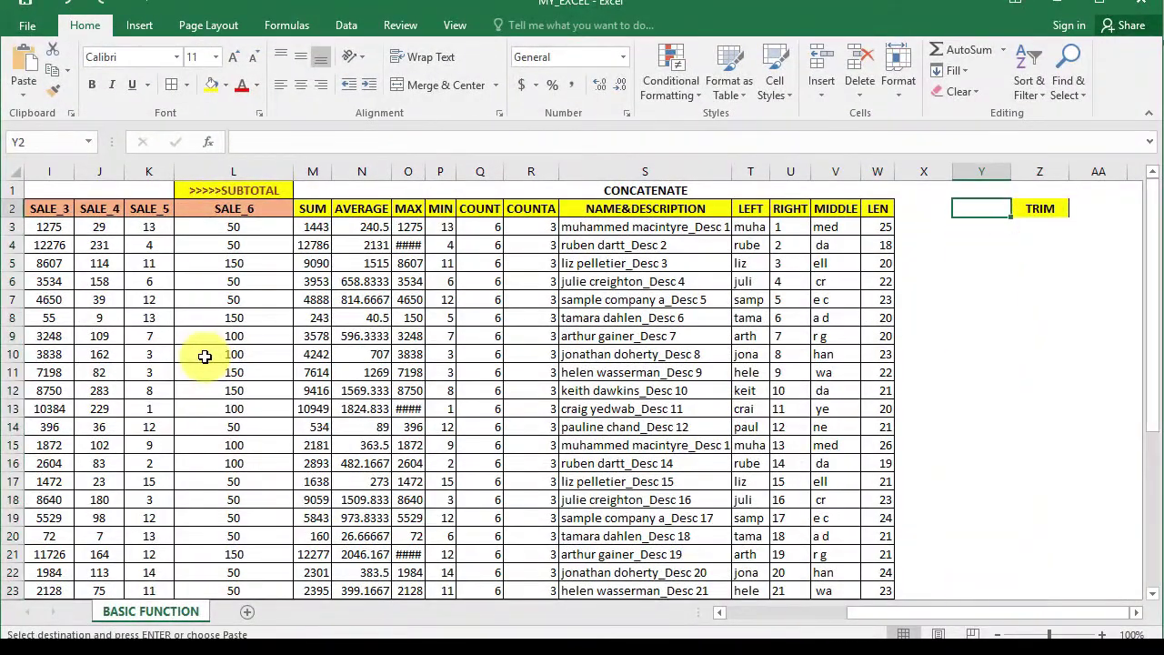
key("ctrl+alt+v")
key("Up")
key("Down")
key("ctrl+alt+v")
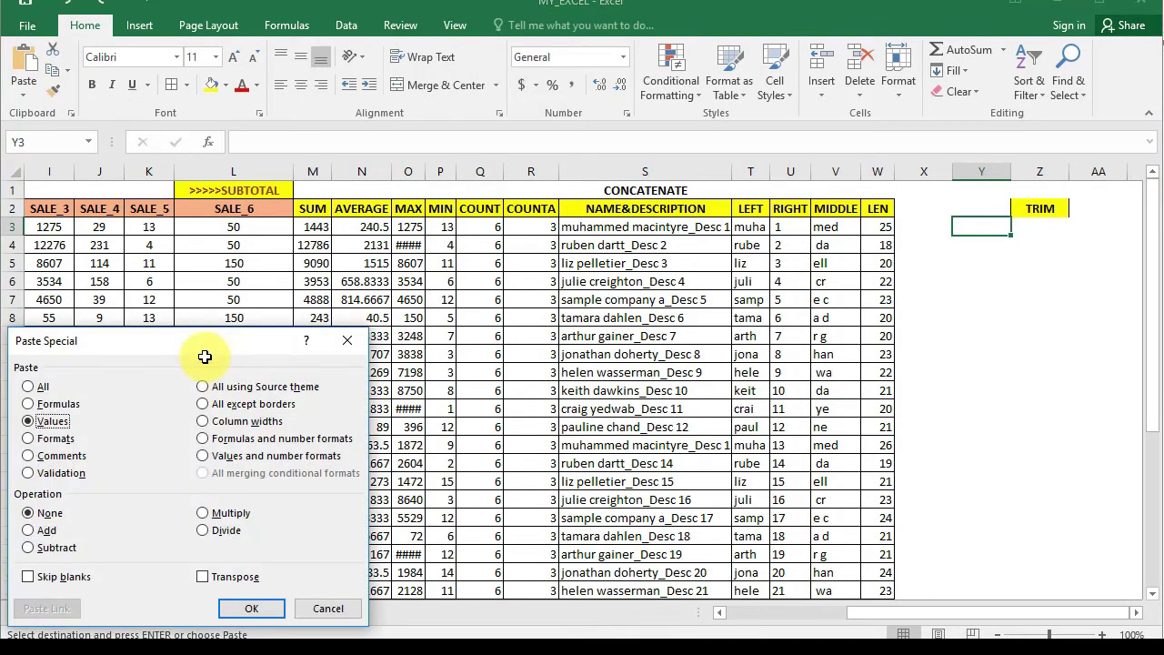
key("Return")
key("i")
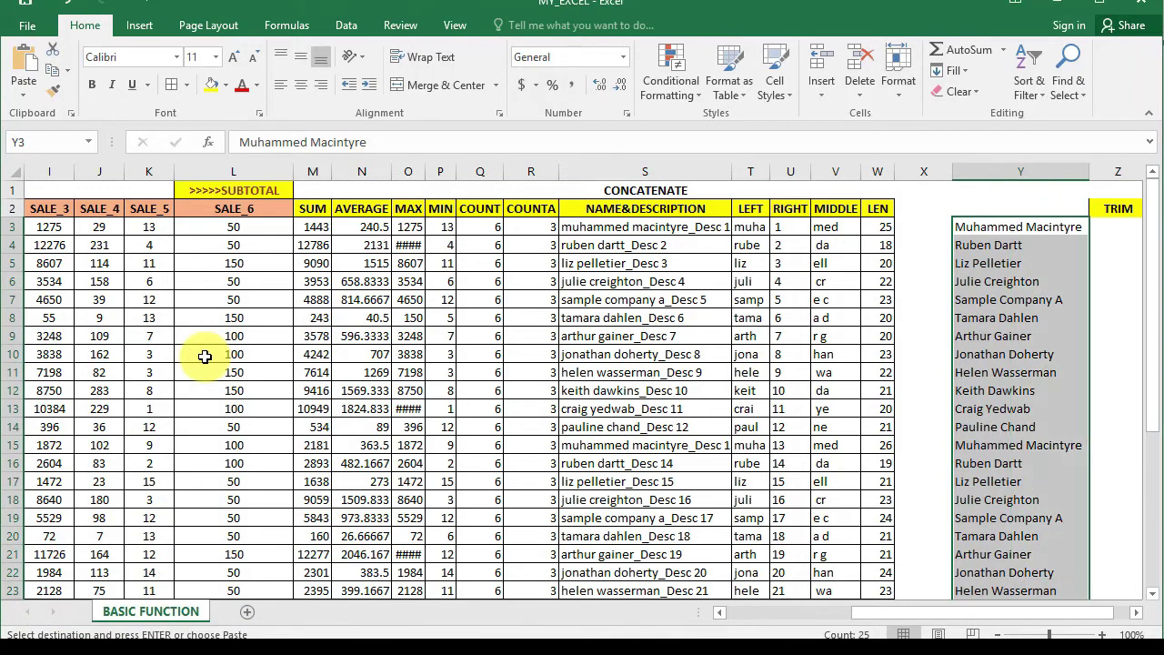
Insert extra spaces between the first and last names in Y3 through Y6.
key("Escape")
key("Right")
key("Right")
key("Right")
key("Right")
key("Left")
key("Left")
key("Left")
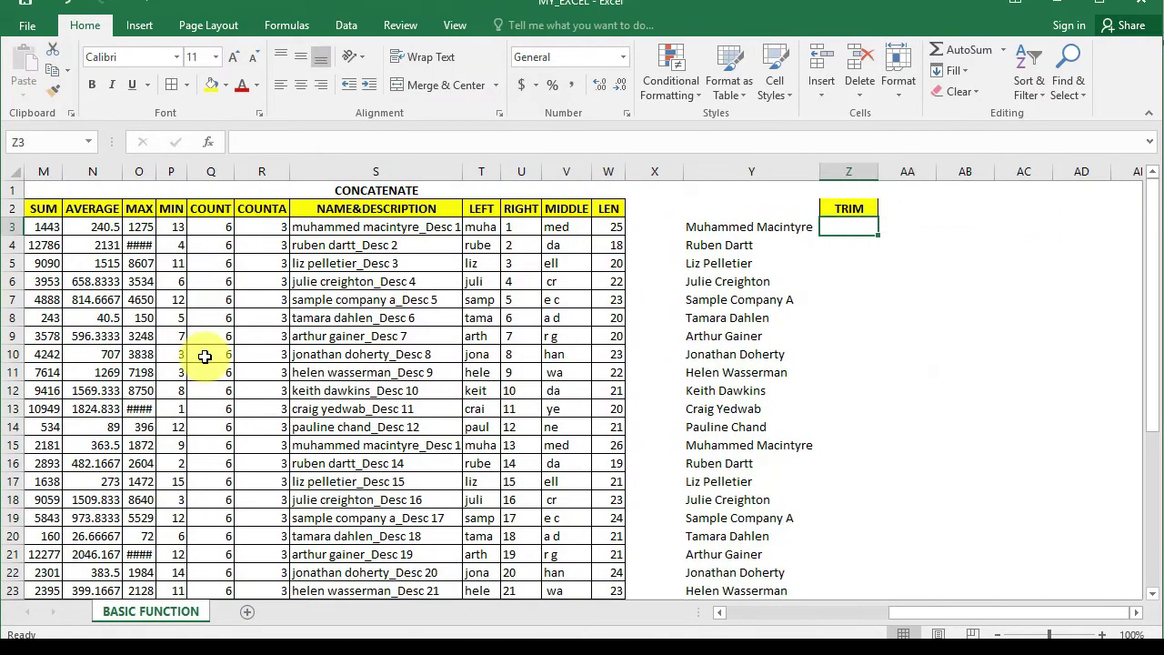
key("Left")
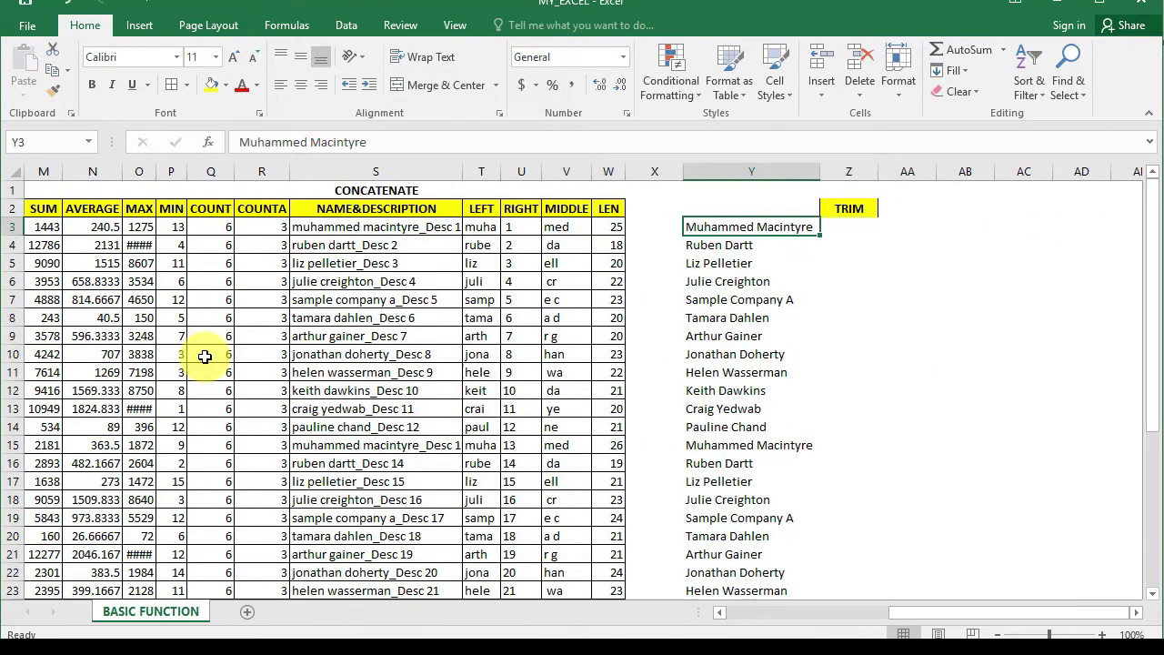
left_click(310, 141)
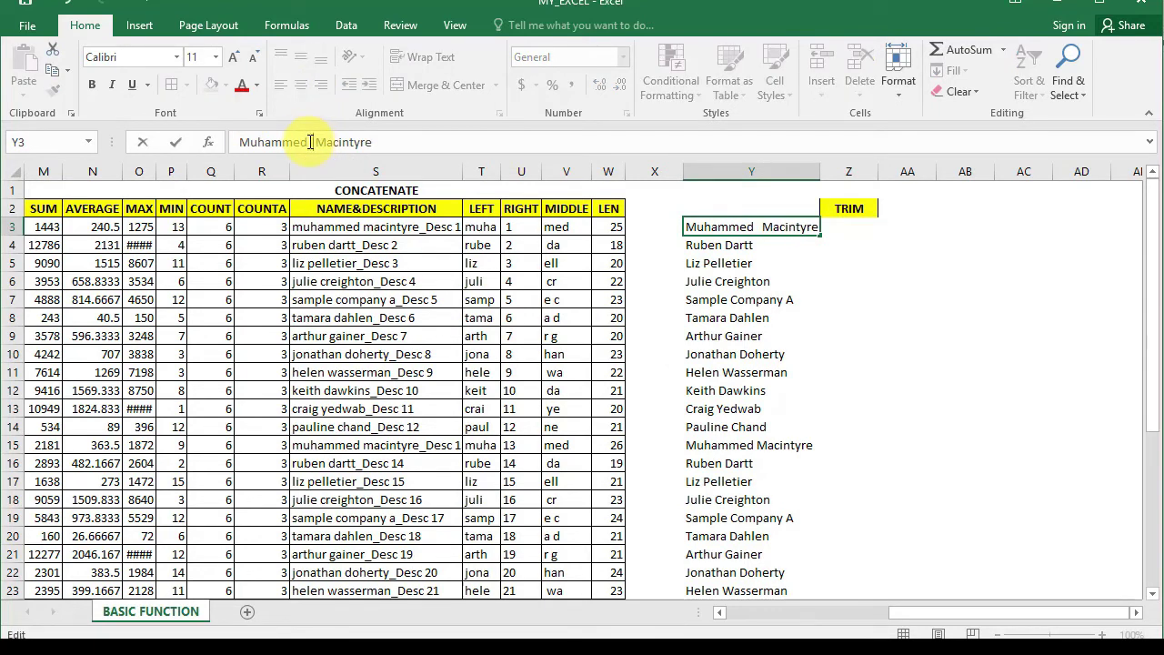
key("Return")
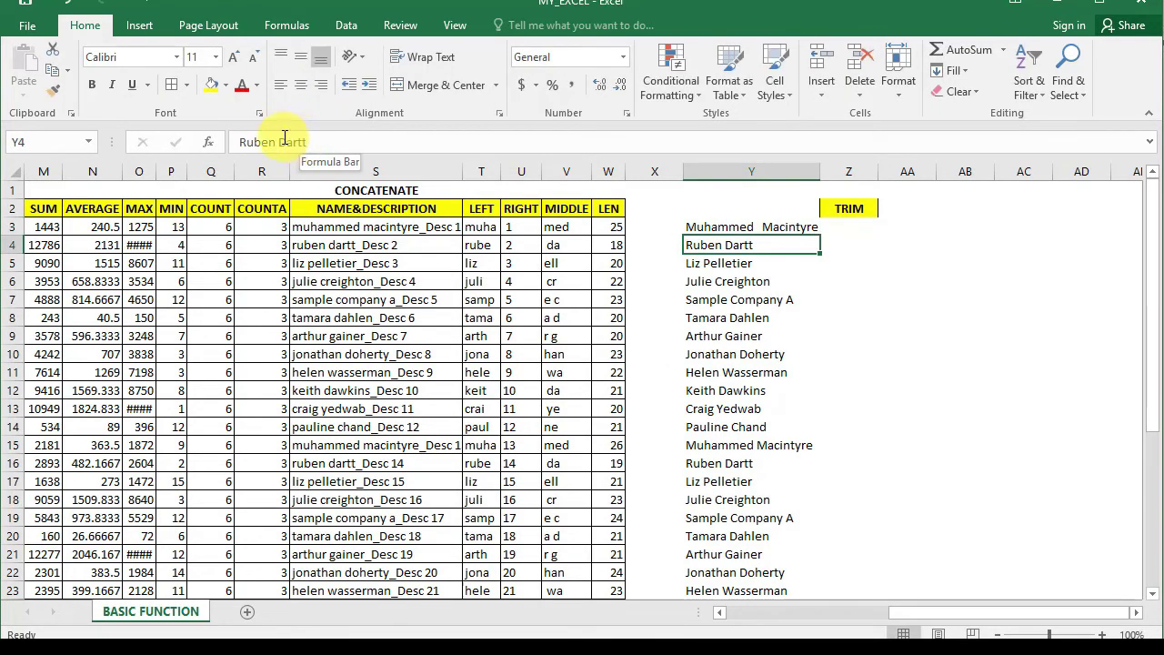
left_click(274, 142)
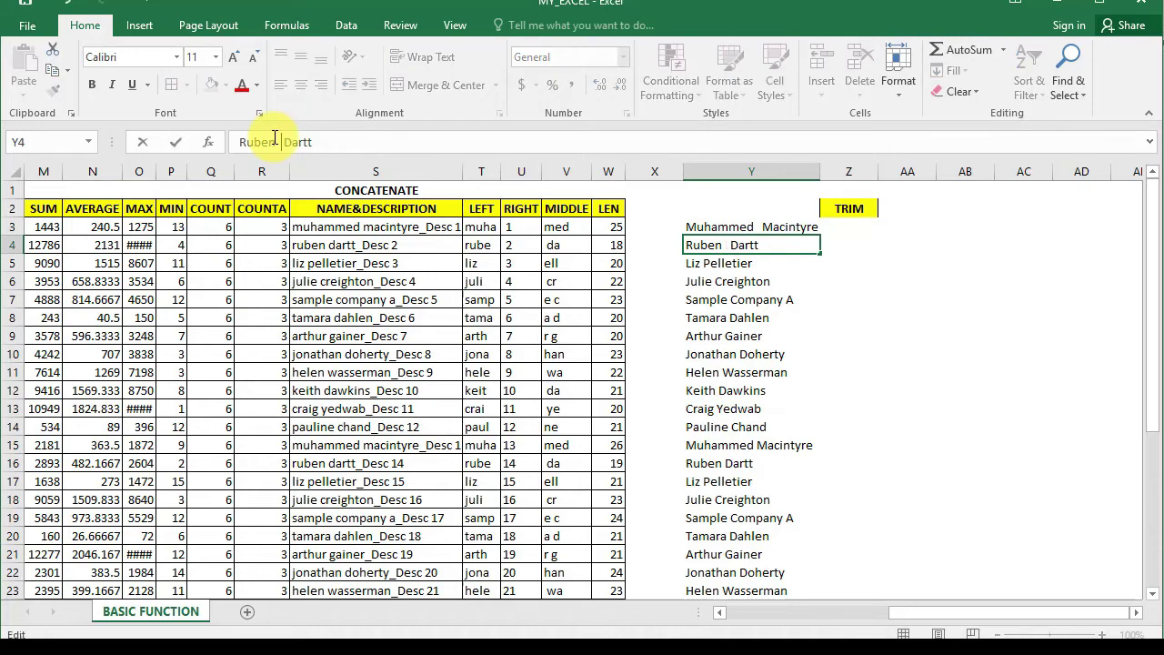
key("Return")
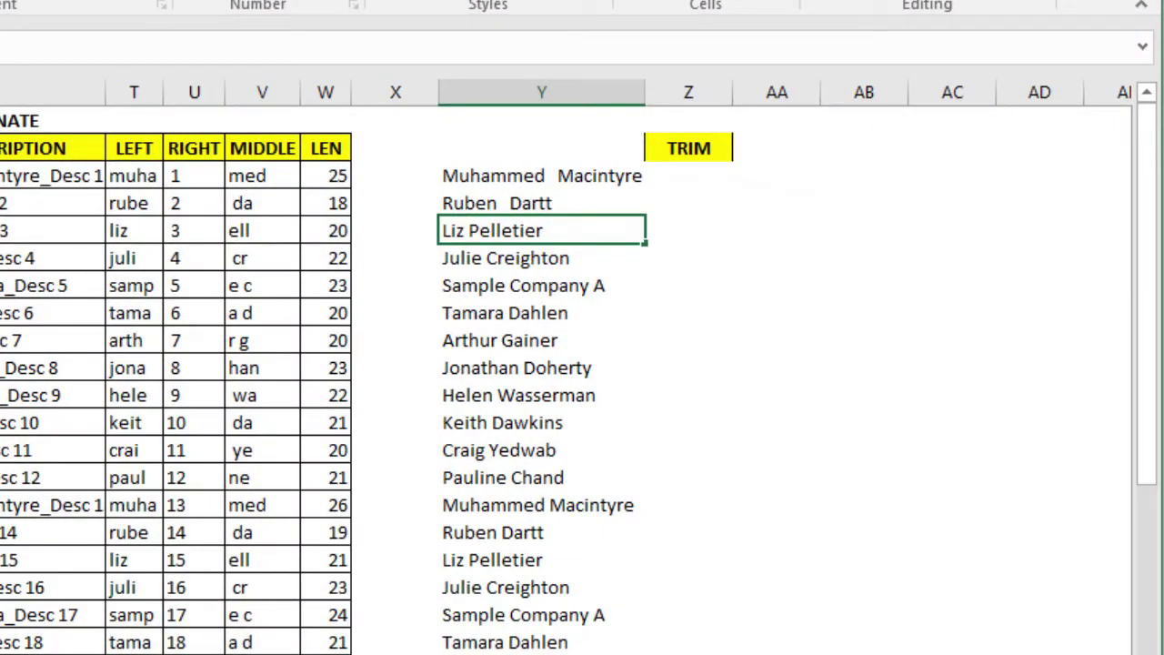
key("Return")
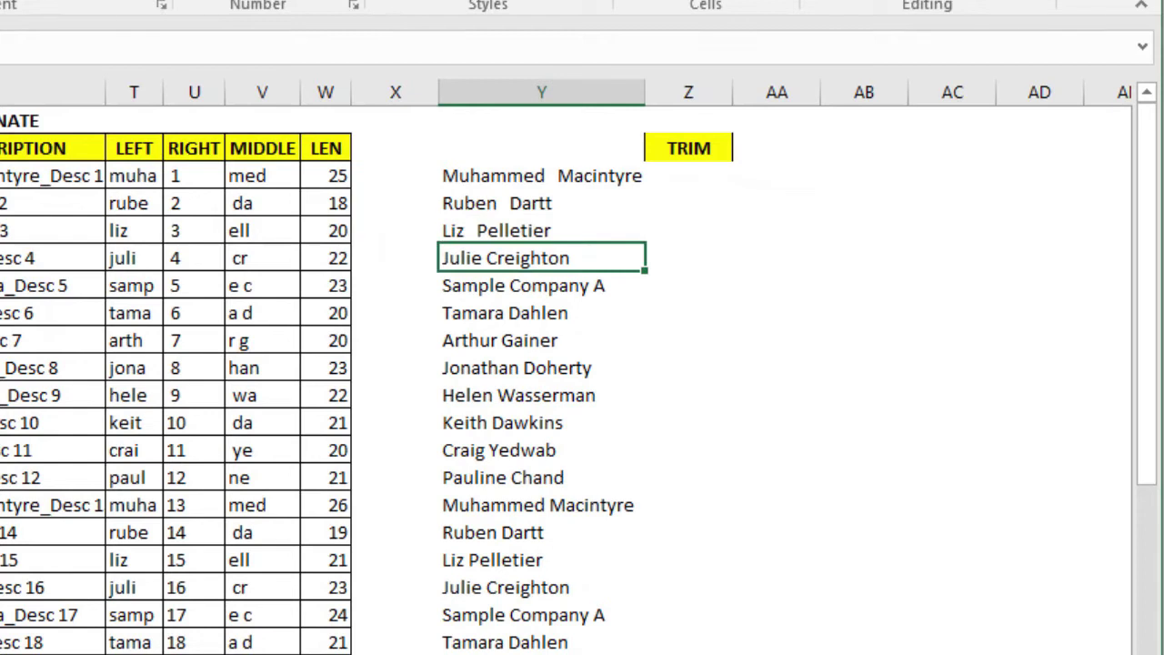
key("Return")
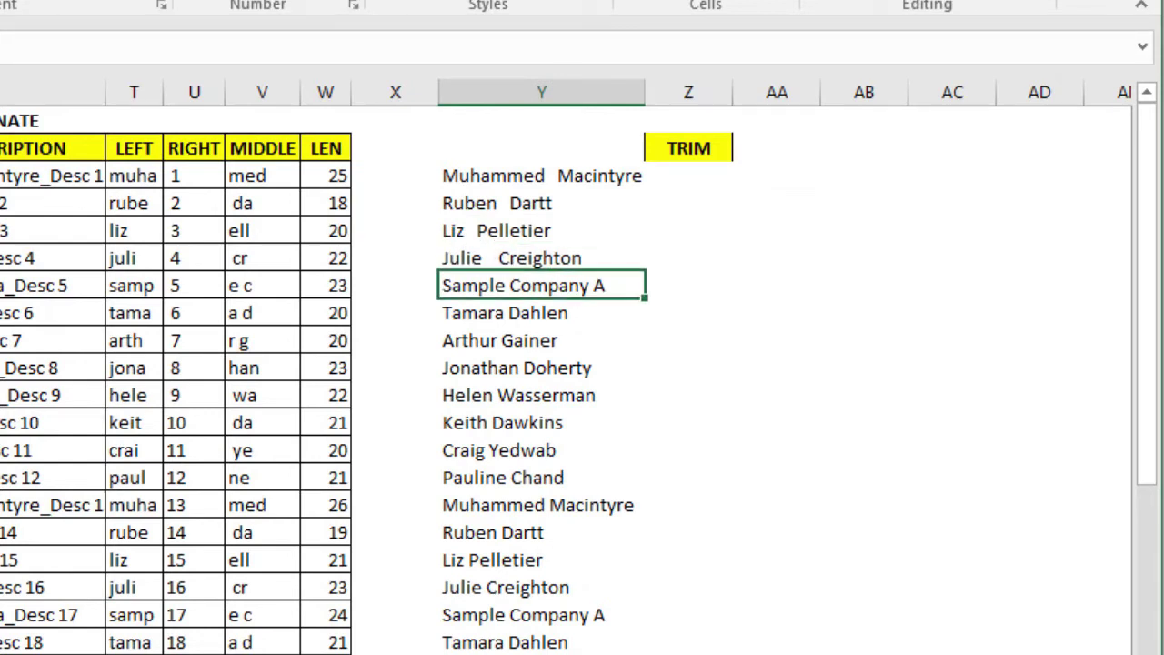
Enter a TRIM formula in Z3 that removes the extra spaces from the name in Y3, and autofit column Z.
key("Up")
key("Right")
key("Up")
key("Up")
key("Up")
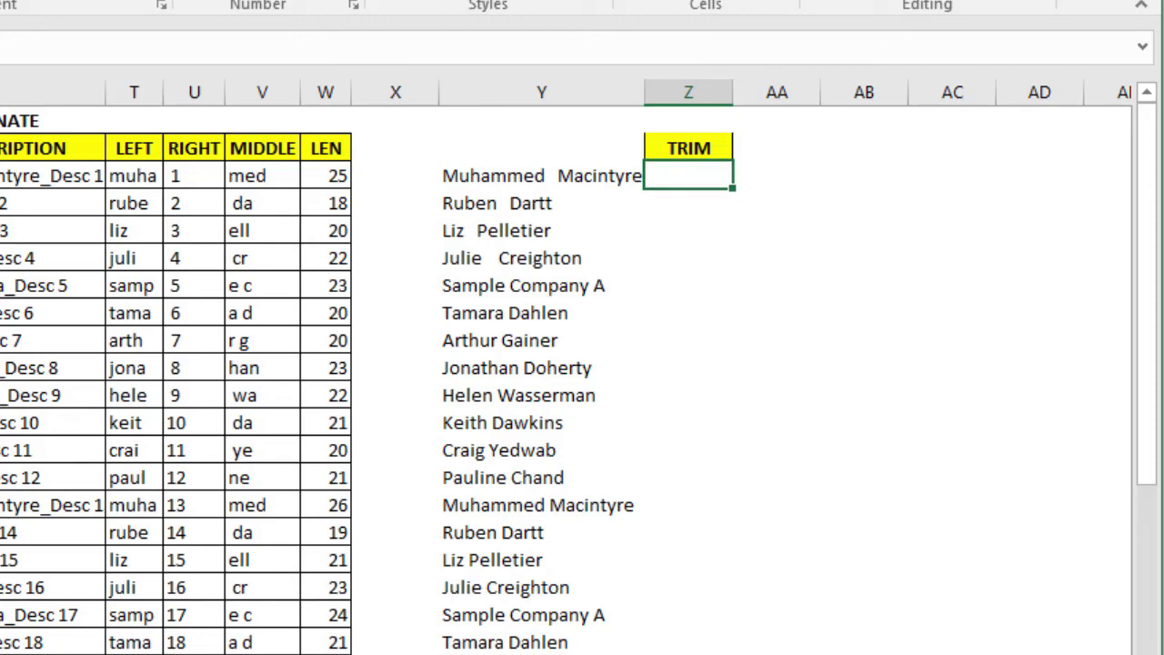
type("=TRIM(")
key("Left")
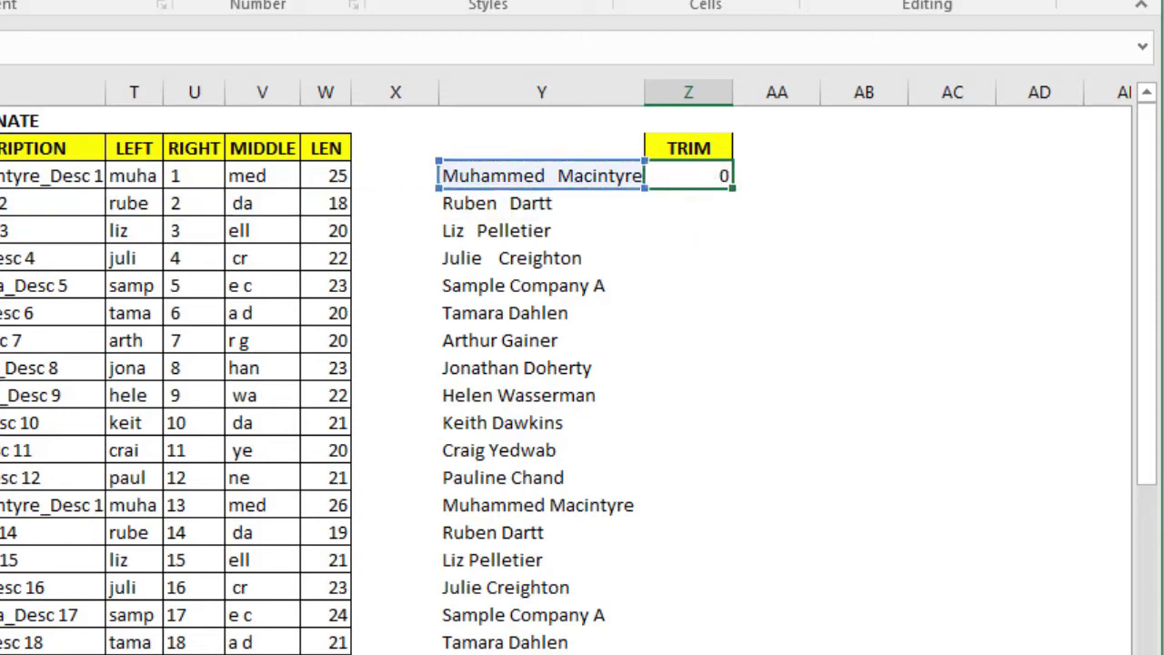
key("Return")
key("Up")
key("alt+h")
key("o")
key("i")
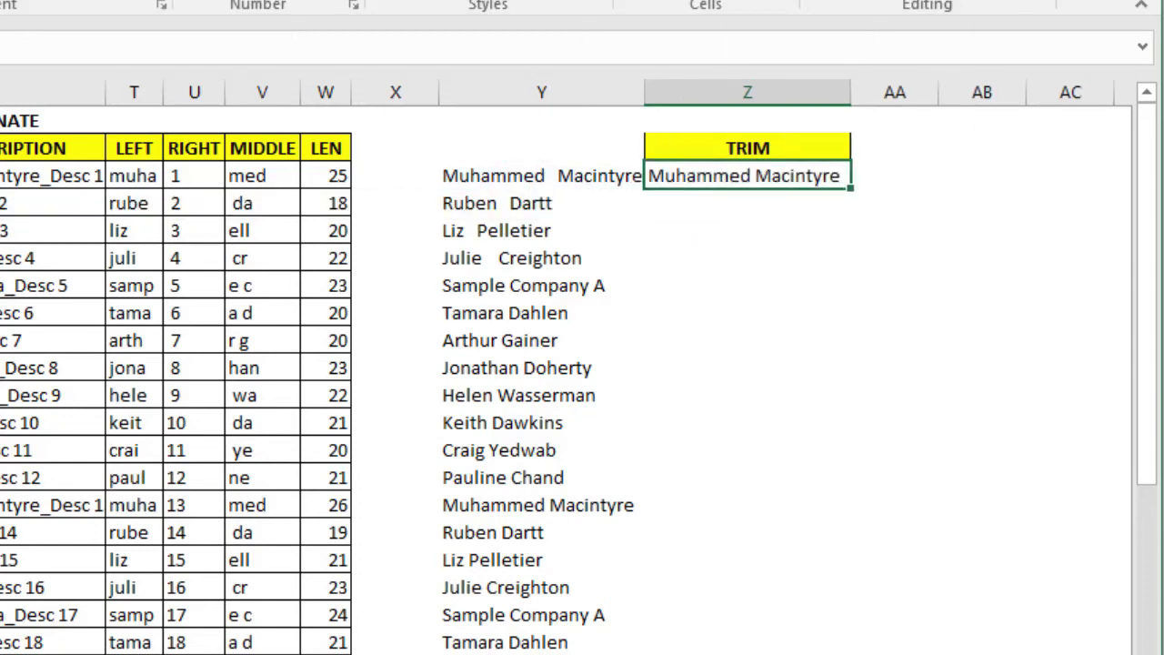
Copy the TRIM formula from Z3 down one row at a time into Z4 through Z7.
key("Down")
key("ctrl+d")
key("Down")
key("ctrl+d")
key("Down")
key("ctrl+d")
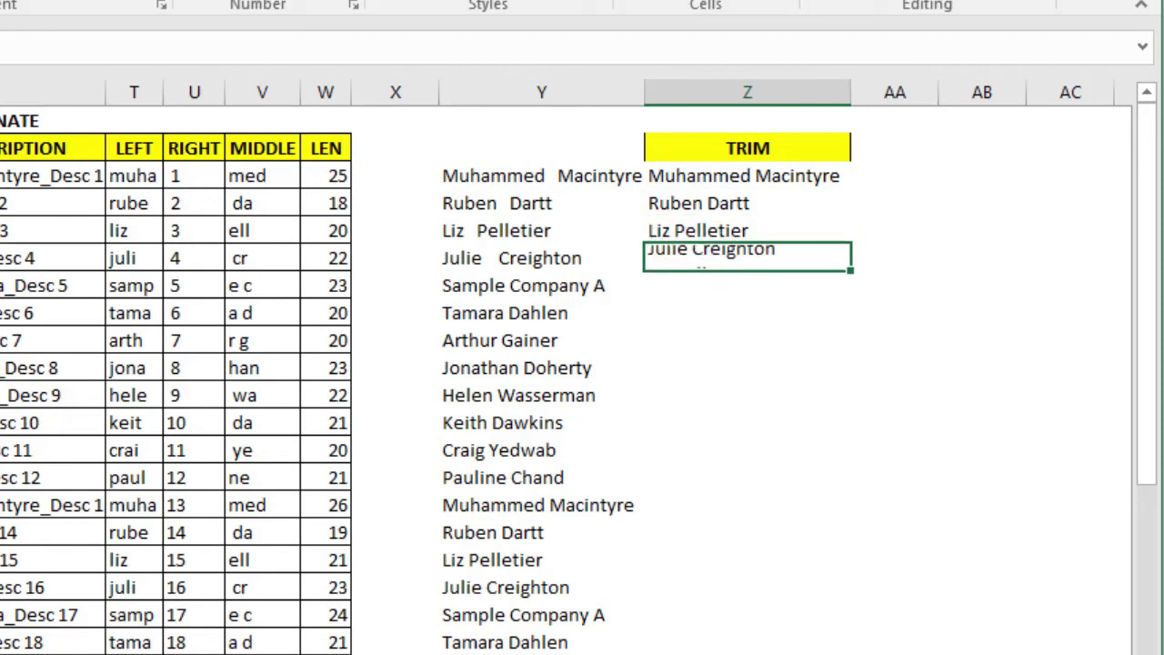
key("Down")
key("ctrl+d")
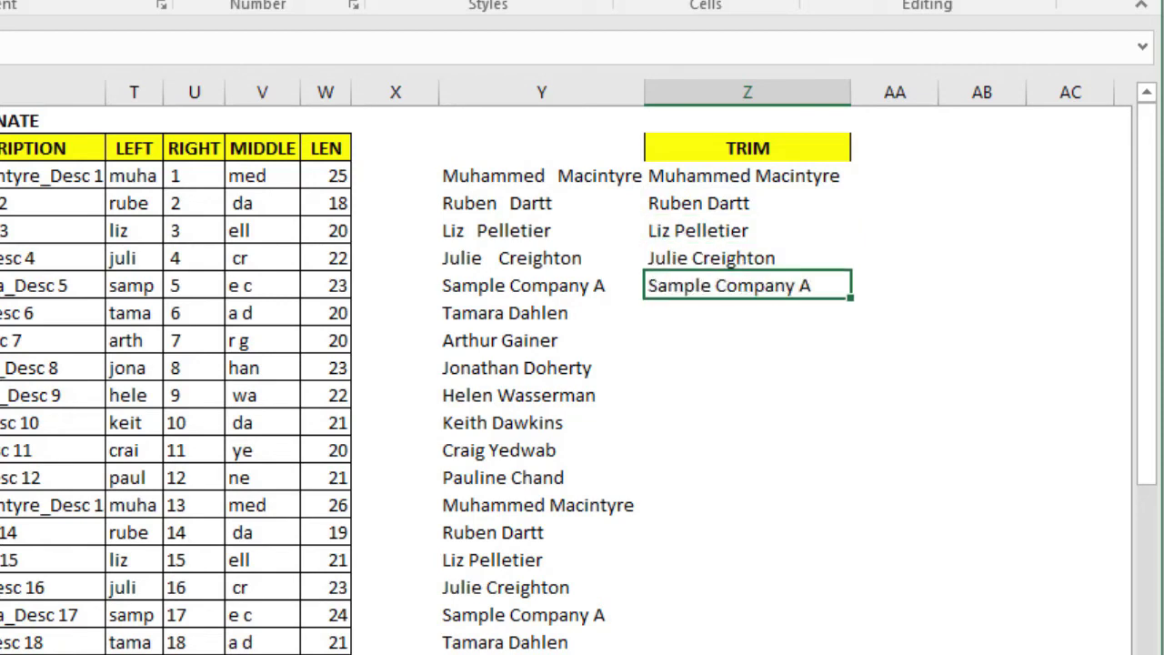
Fill the TRIM formula from Z7 down to the row of the last name in column Y.
key("Left")
key("ctrl+Down")
key("Right")
key("ctrl+shift+Up")
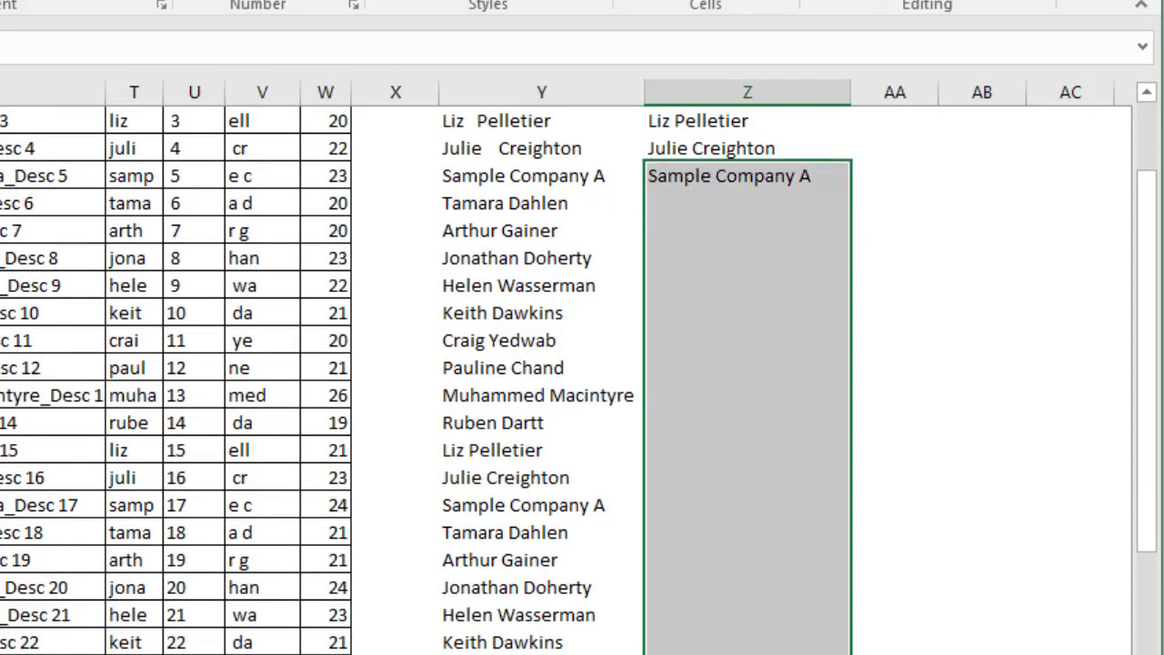
key("ctrl+d")
key("ctrl+Up")
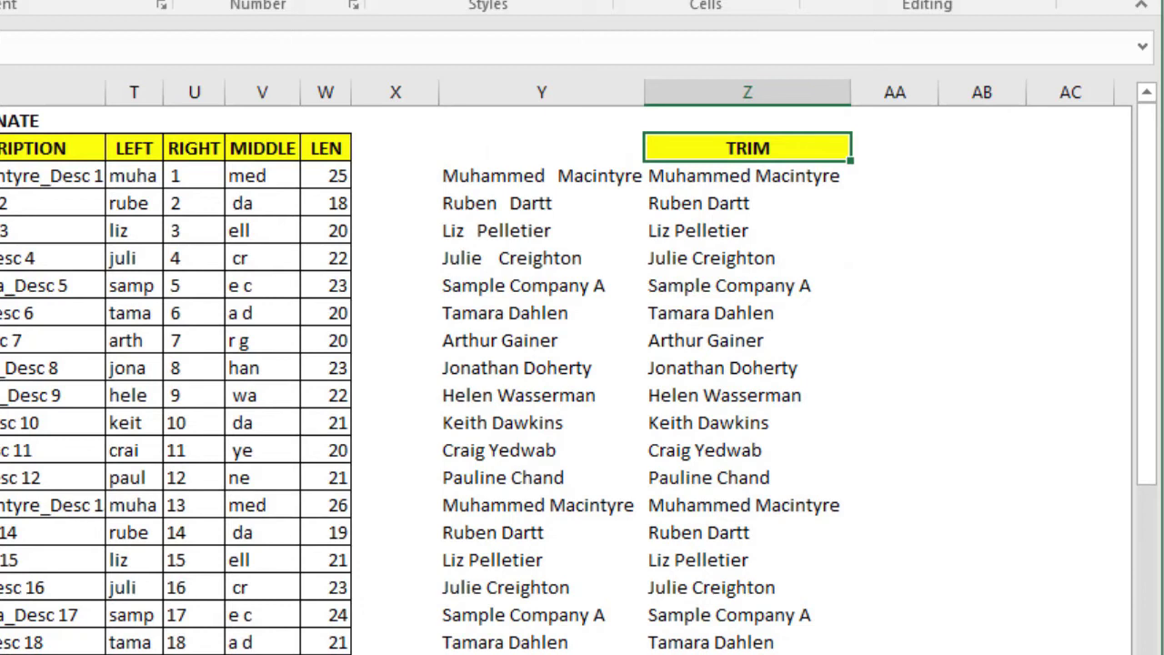
Review the function columns from TRIM back to the start of the sales table, and return to the SUBTOTAL heading above SALE_6.
key("Left")
key("Left")
key("Left")
key("Left")
key("Left")
key("Left")
key("Left")
key("Left")
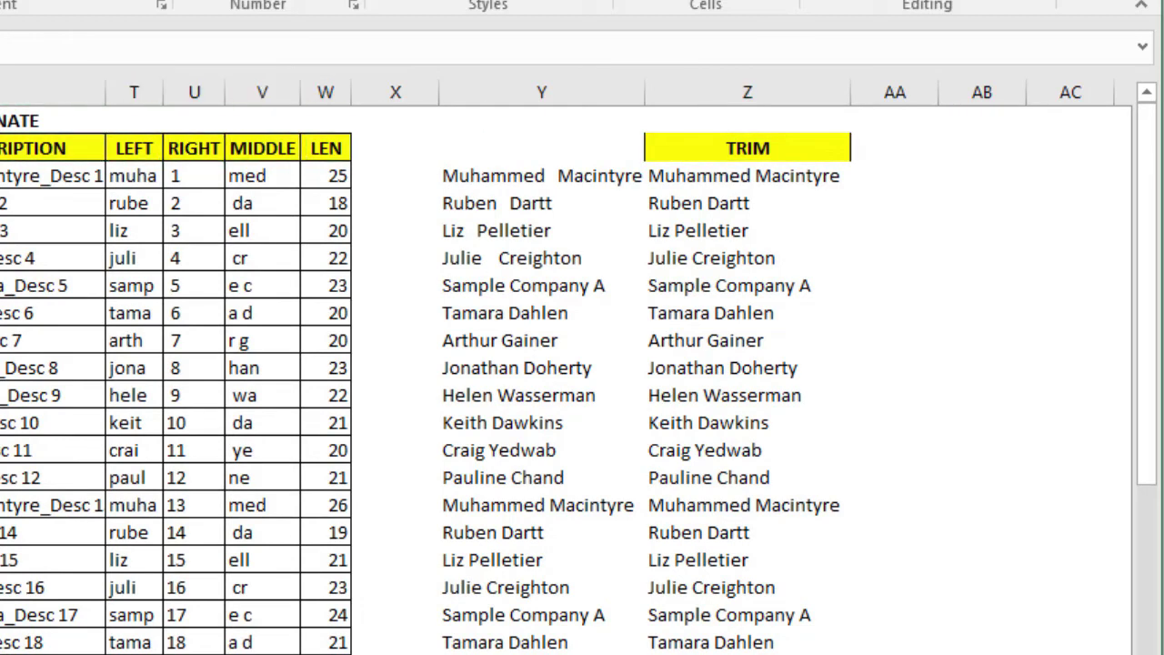
key("Left")
key("Left")
key("Left")
key("Left")
key("Left")
key("Left")
key("Left")
key("Left")
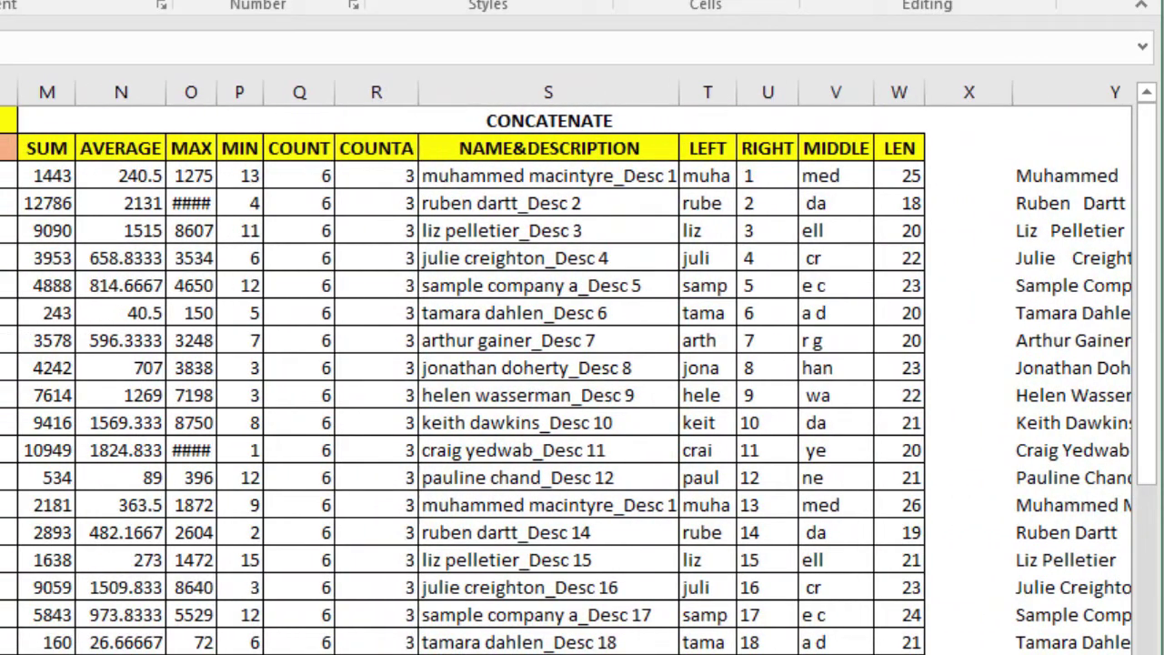
key("Right")
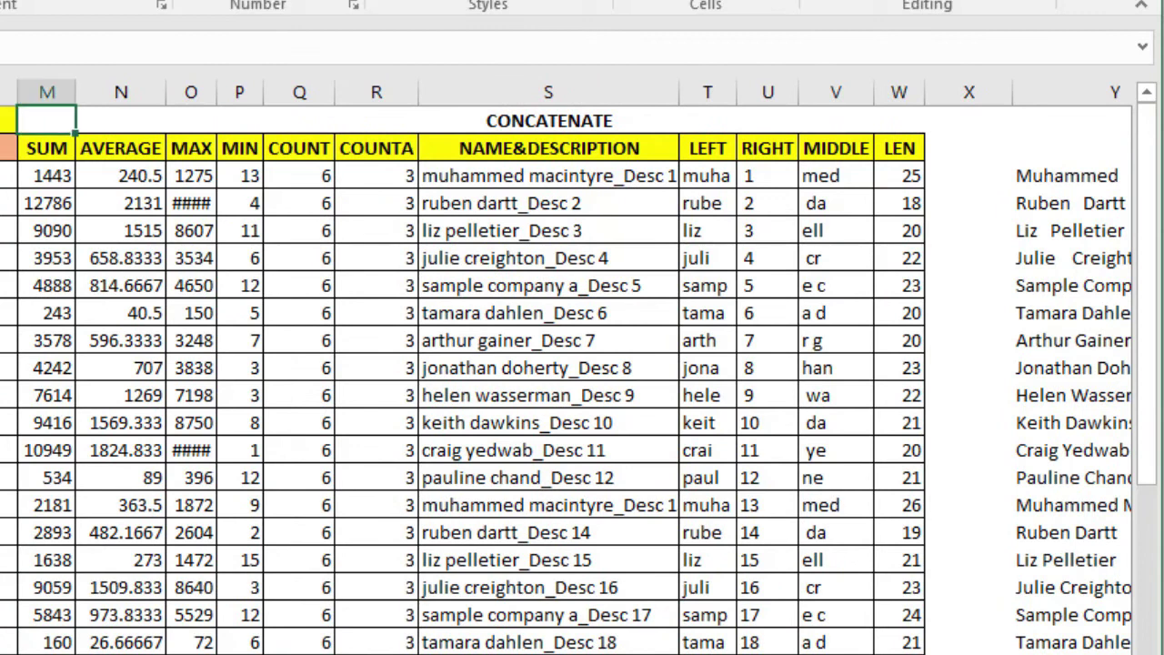
key("Left")
key("Left")
key("Left")
key("Left")
key("Left")
key("Left")
key("Left")
key("Left")
key("Left")
key("Right")
key("Right")
key("Right")
key("Right")
key("Right")
key("Right")
key("Right")
key("Right")
key("Right")
key("Right")
key("Right")
key("Right")
key("Right")
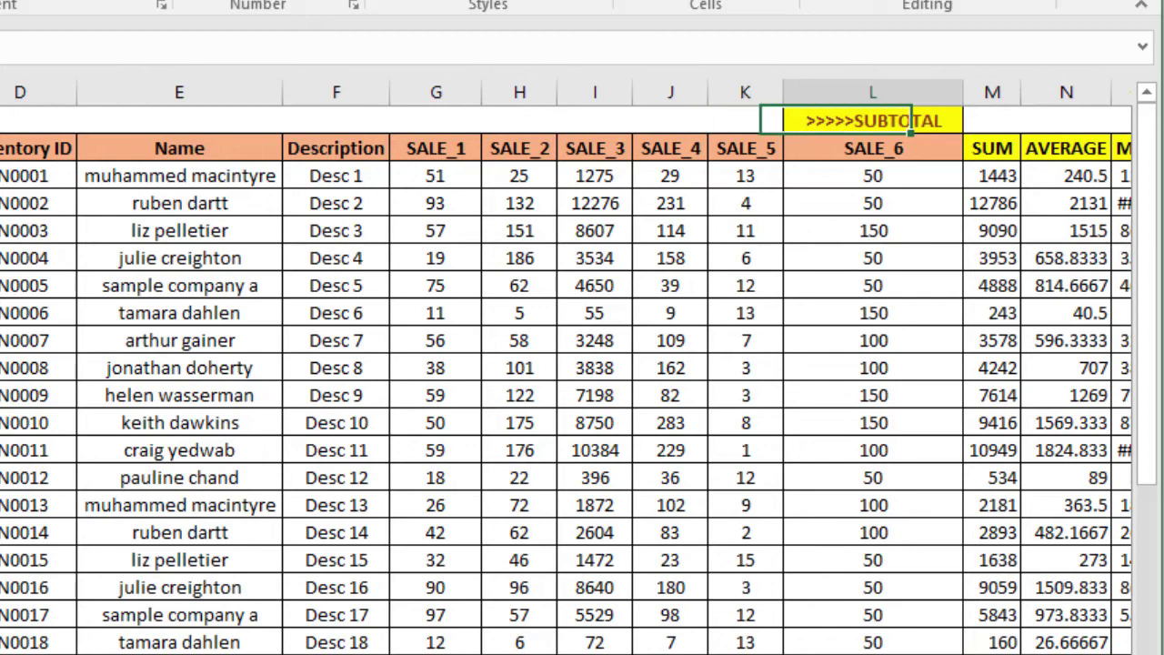
Turn on filters for the sales table's header row.
key("Right")
key("Right")
key("Right")
key("Right")
key("Down")
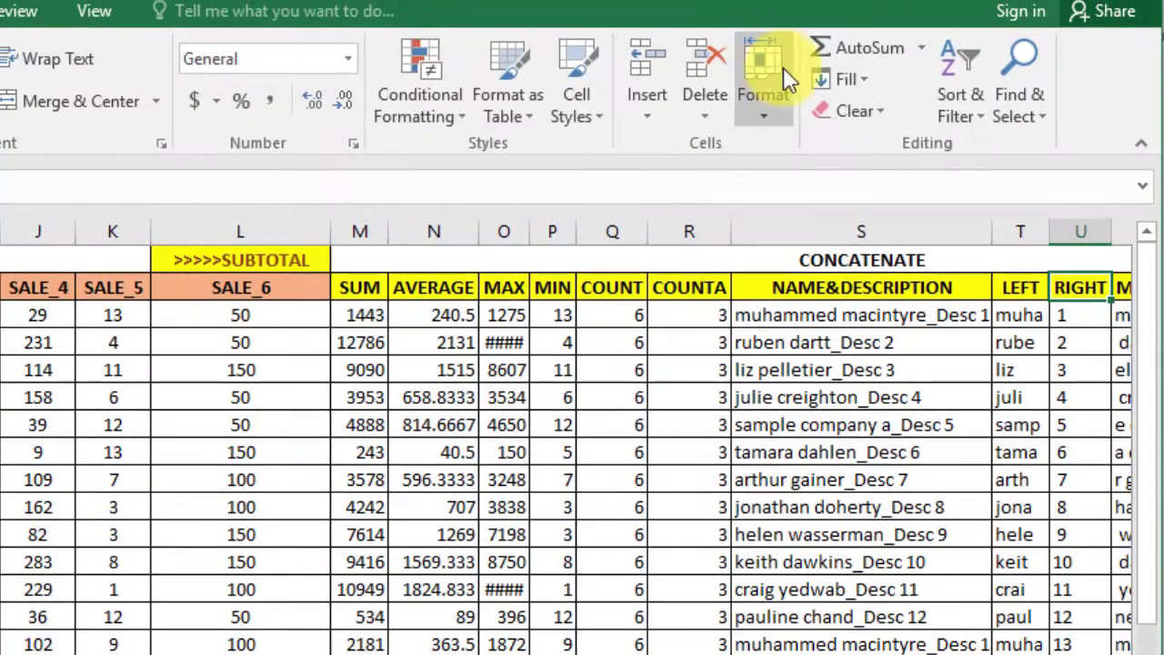
left_click(968, 128)
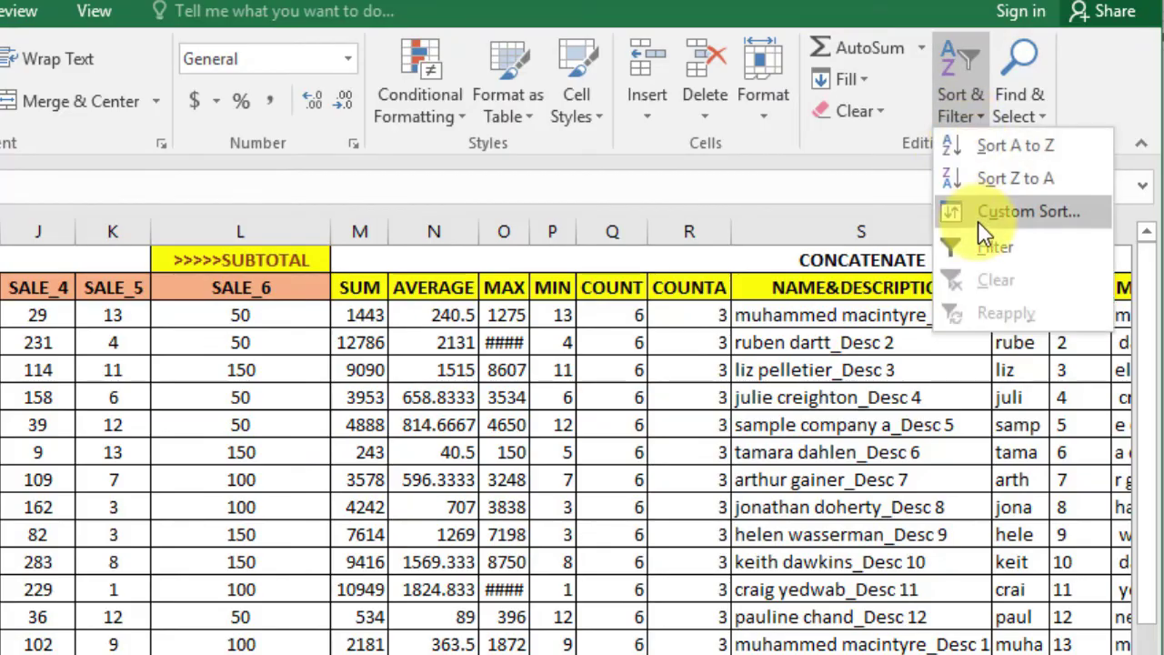
left_click(972, 236)
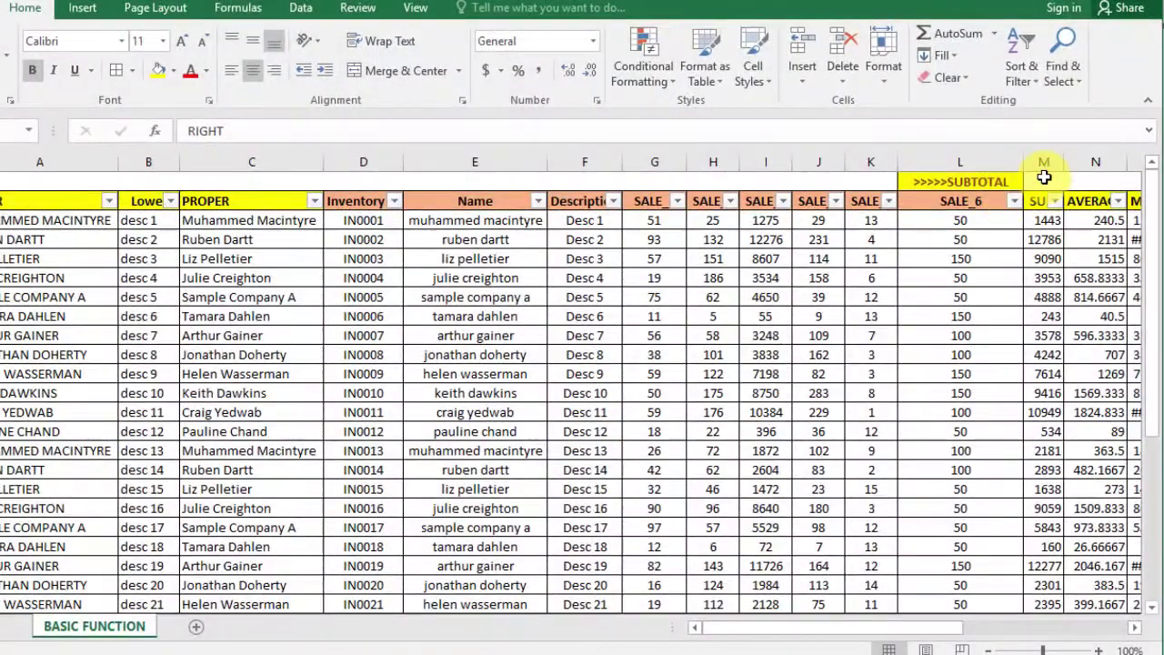
Select the SUM column's values from M3 through M27 to check their total.
left_click(1021, 214)
key("Right")
key("Right")
scroll(1044, 178, "right", 3)
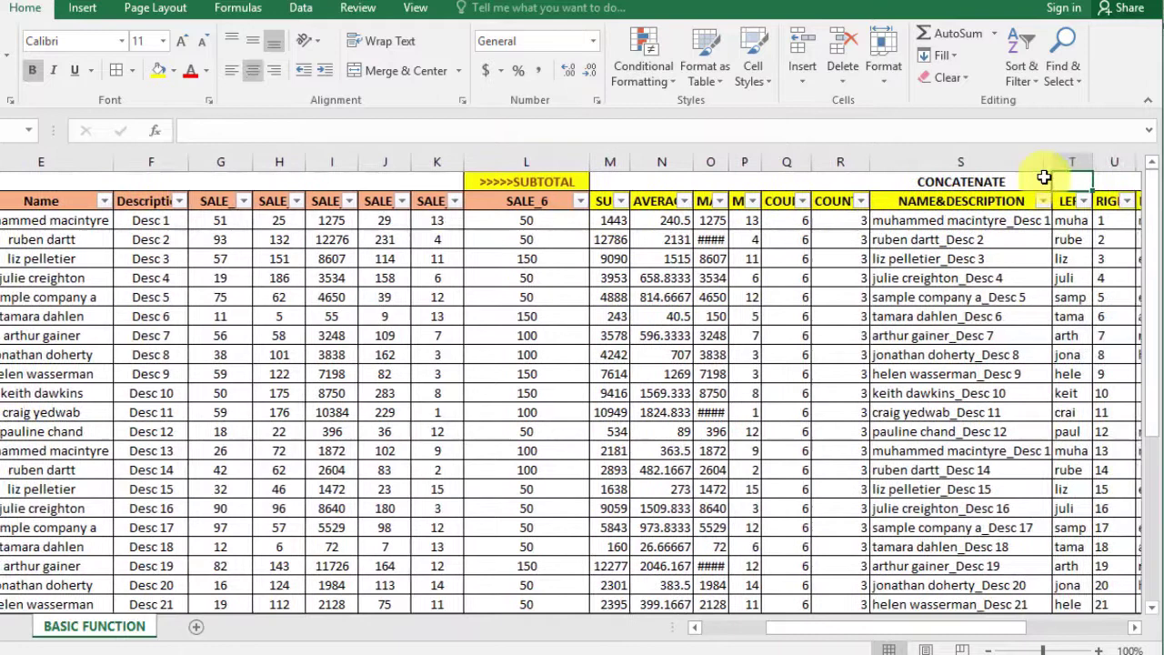
key("Left")
key("Left")
key("Down")
key("Down")
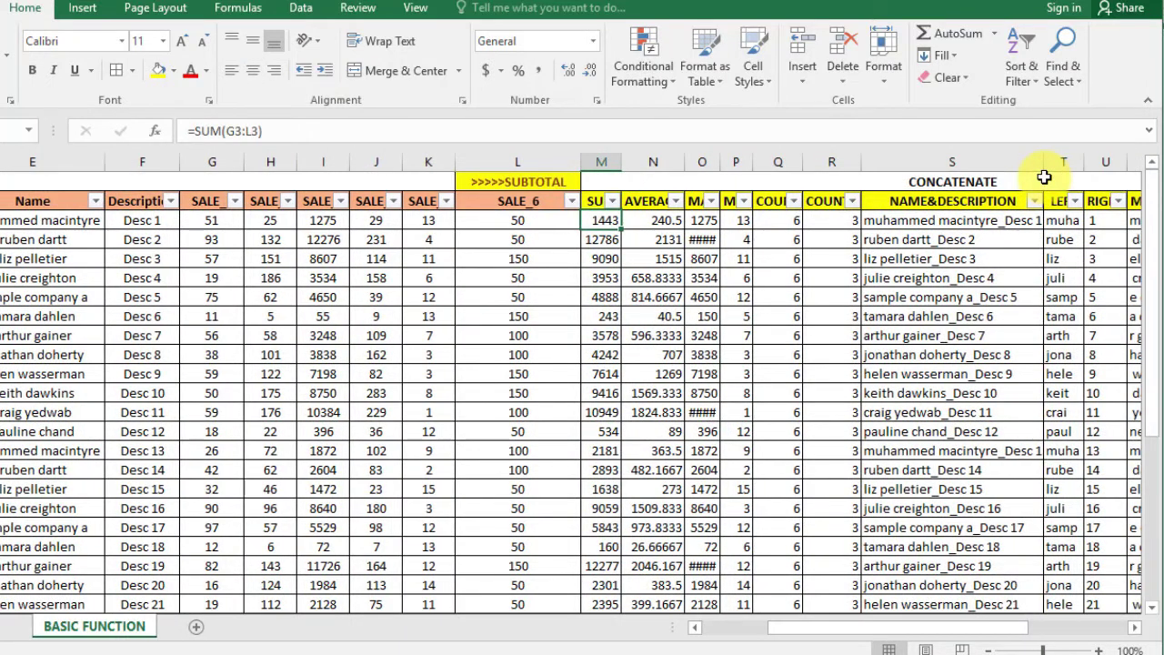
key("shift+Down")
key("shift+Down")
key("shift+Down")
key("shift+Down")
key("shift+Down")
key("shift+Down")
key("shift+Down")
key("shift+Down")
key("shift+Down")
key("shift+Down")
key("shift+Down")
key("shift+Down")
key("shift+Down")
key("shift+Down")
key("shift+Down")
key("shift+Down")
key("shift+Down")
key("shift+Down")
key("shift+Down")
key("shift+Down")
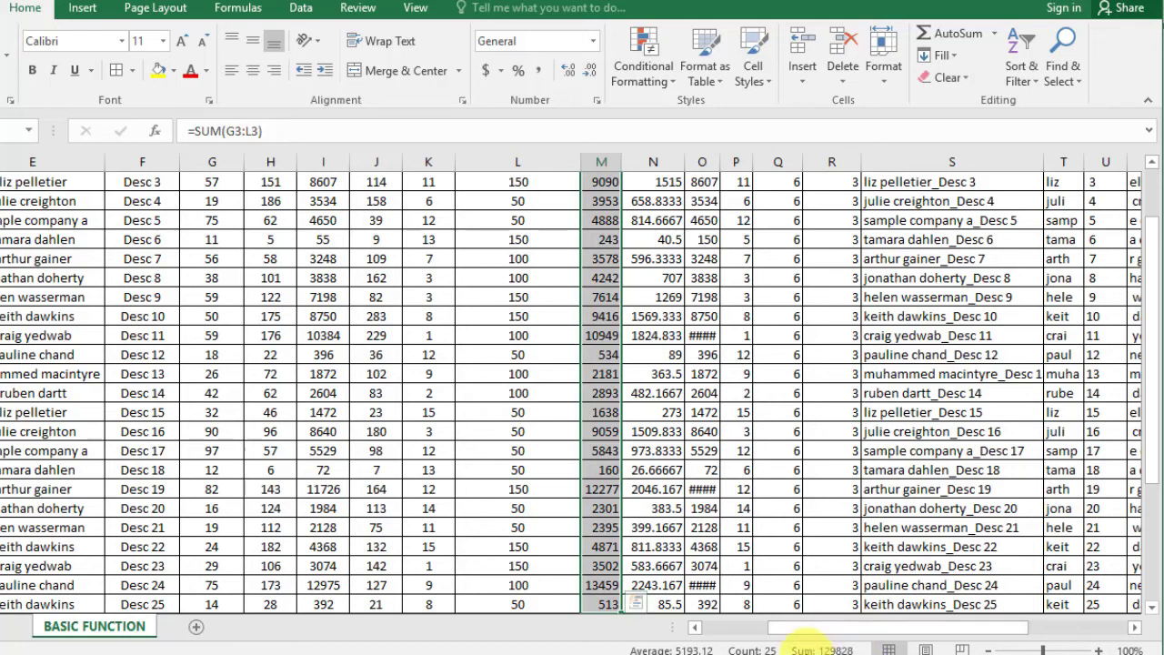
Enter a SUM formula in M1, beside the SUBTOTAL heading, that totals M3:M27.
key("Up")
key("Up")
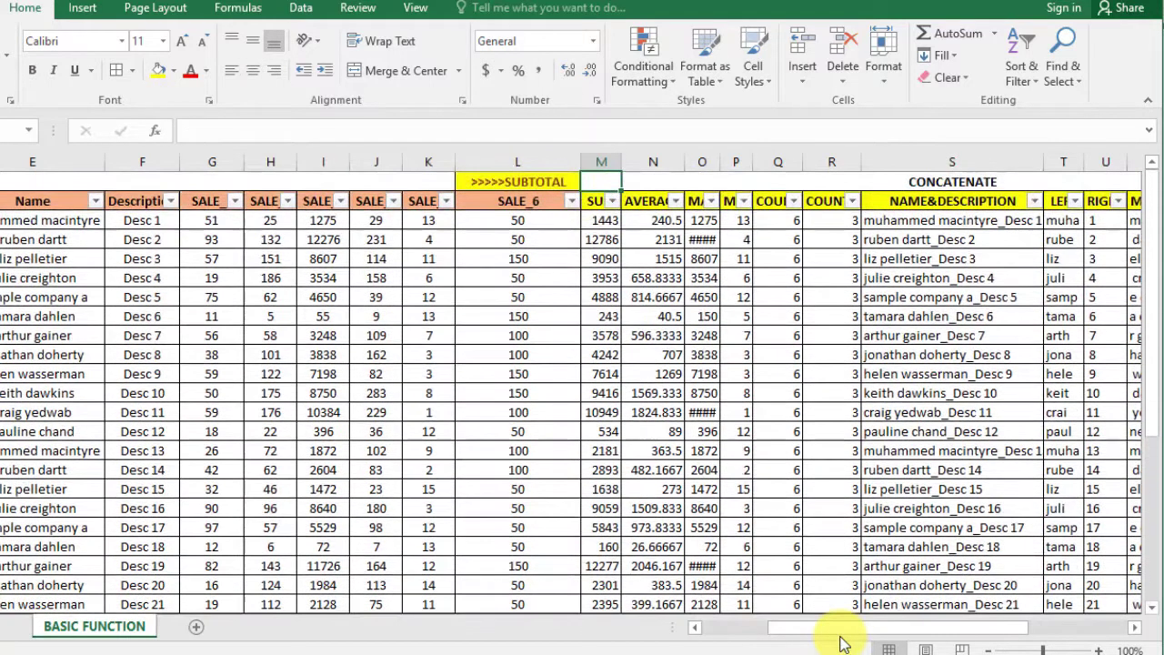
type("=SUM(")
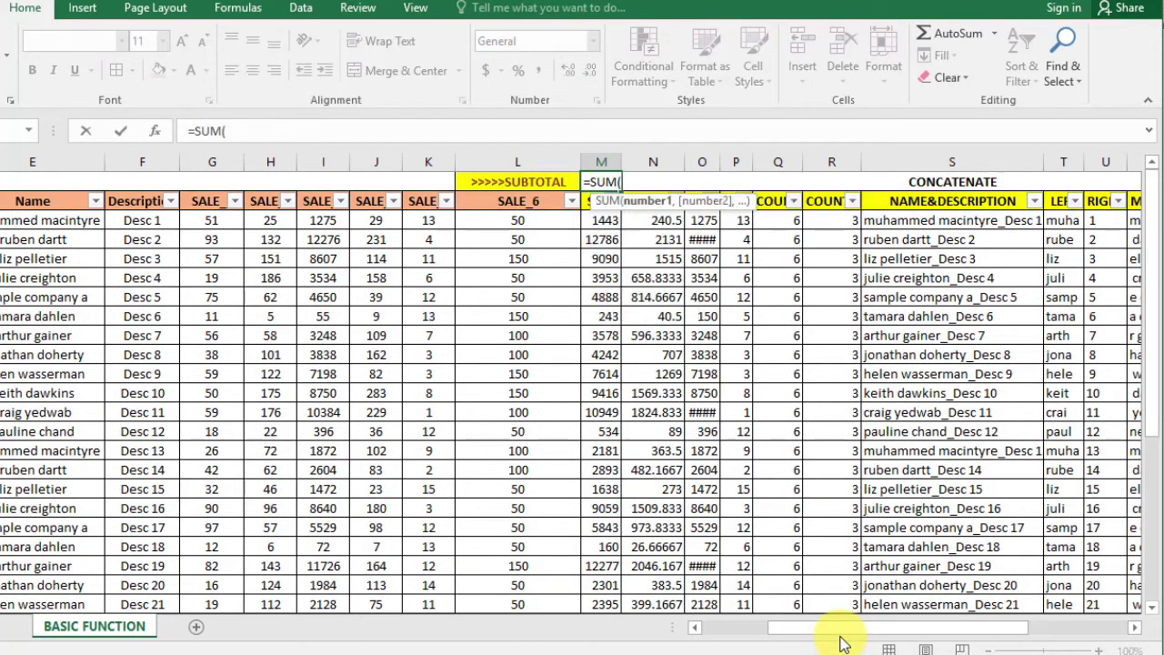
key("Down")
key("Down")
key("ctrl+shift+Down")
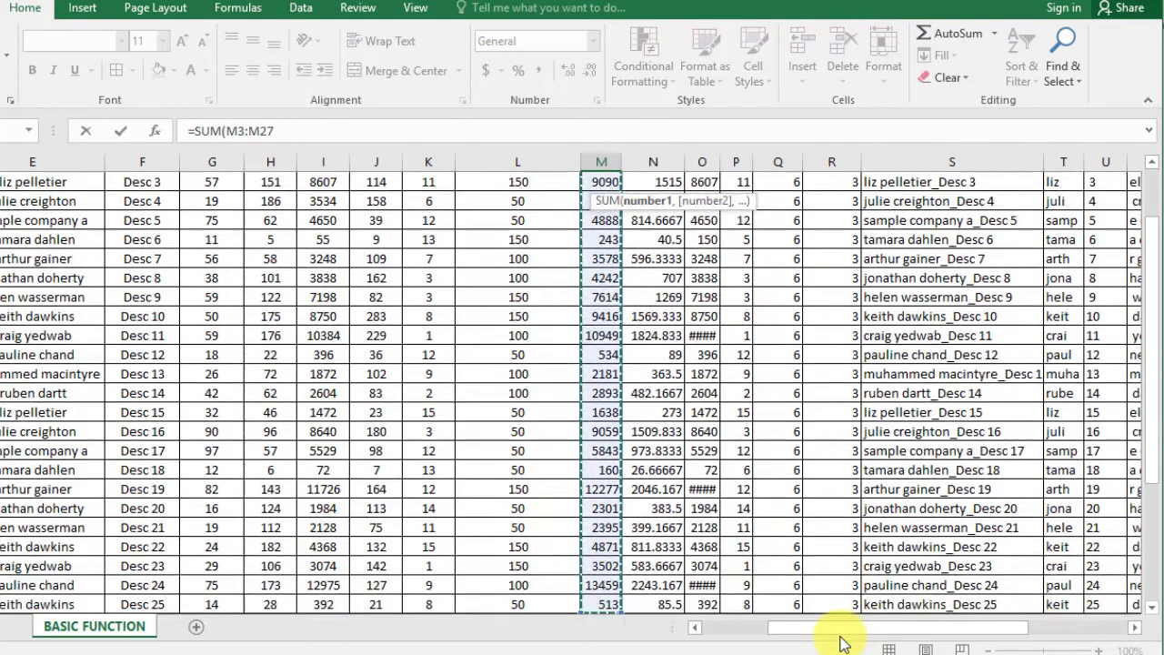
key("ctrl+Return")
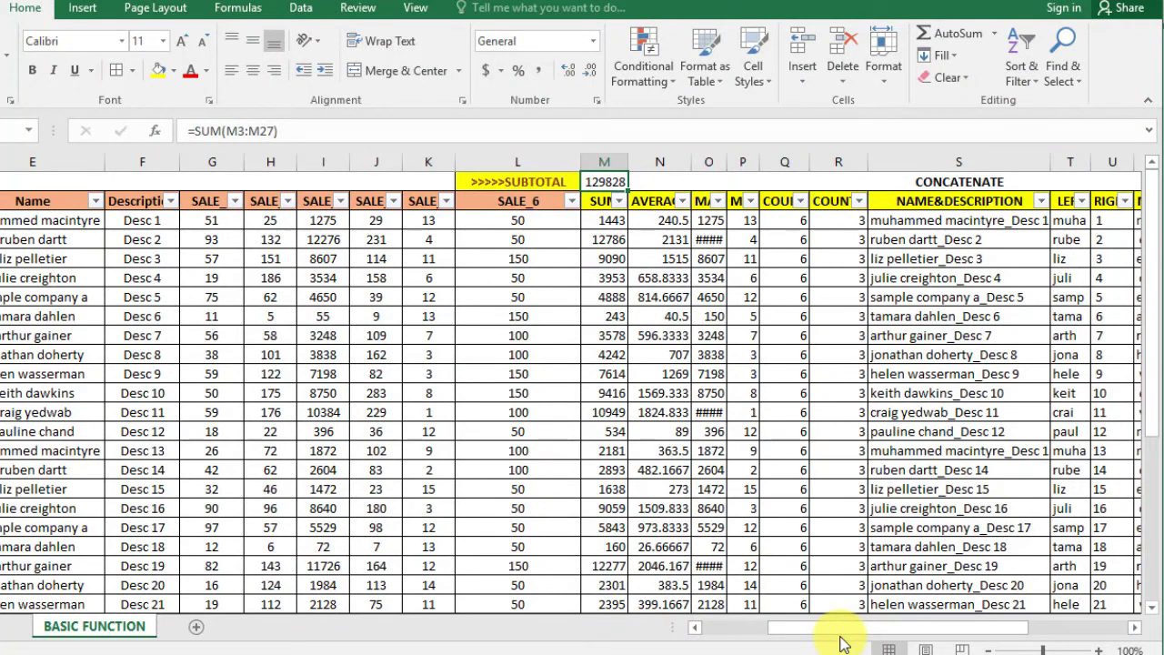
Filter the Inventory ID column to show only IN0001, IN0002, IN0003 and IN0004.
key("Down")
key("Left")
key("Left")
key("Left")
key("Left")
key("Left")
key("Left")
key("Left")
key("Left")
key("Left")
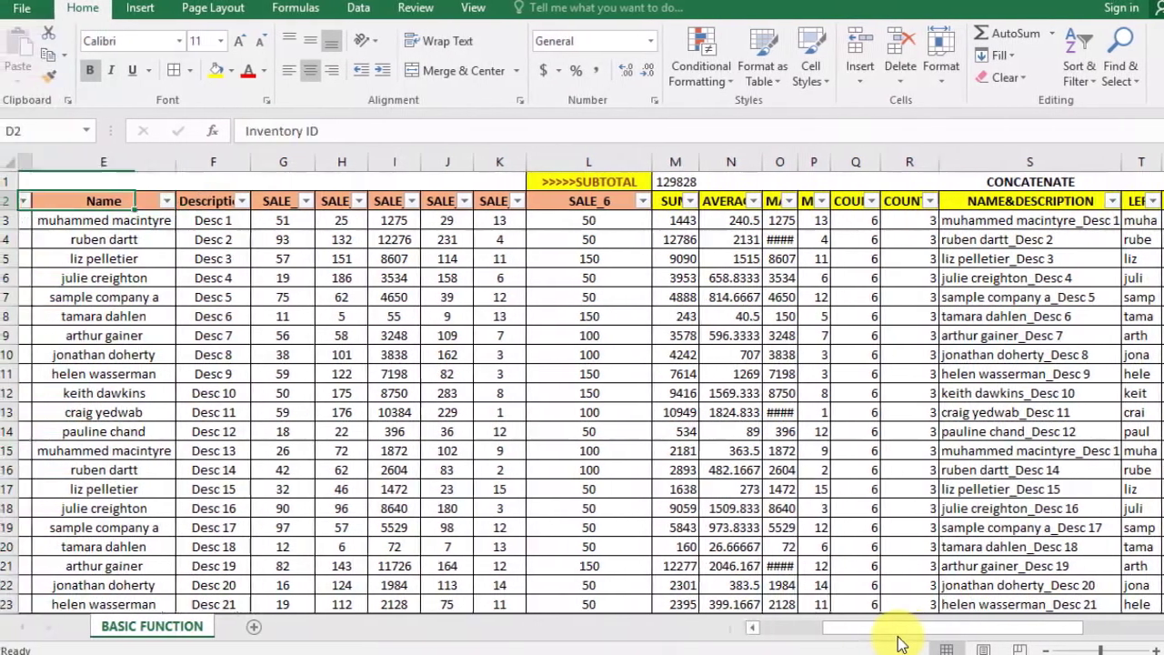
key("Left")
key("Right")
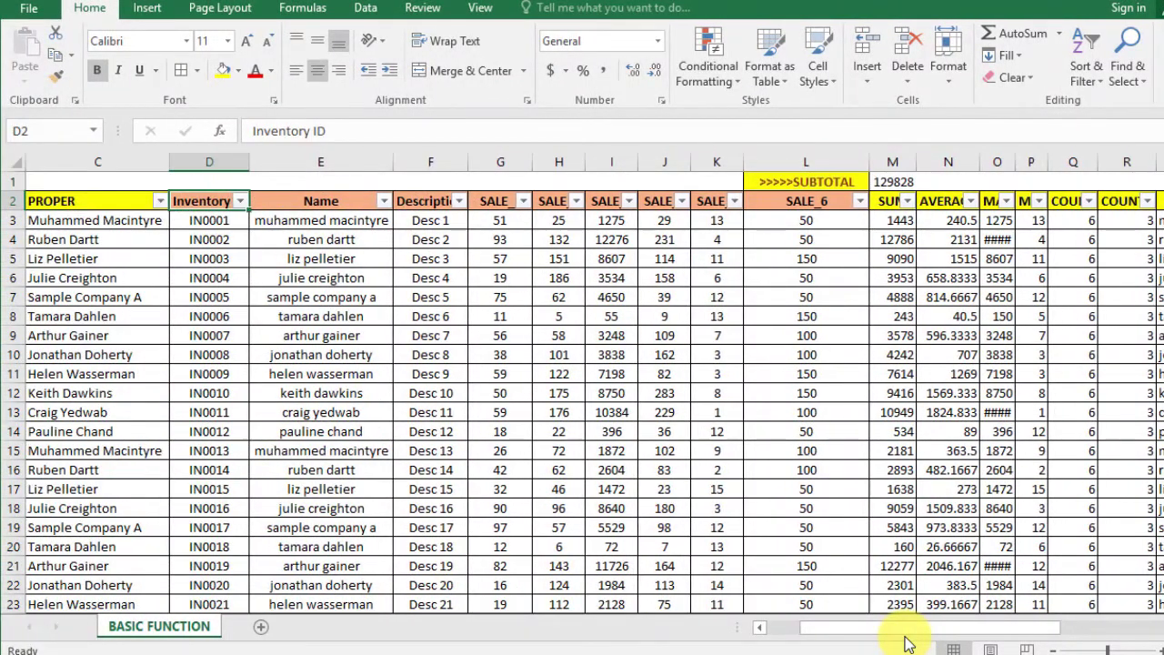
key("alt+Down")
key("Down")
key("Down")
key("Down")
key("Down")
key("Down")
key("Down")
key("space")
key("Down")
key("space")
key("Down")
key("space")
key("Down")
key("space")
key("Down")
key("space")
key("Down")
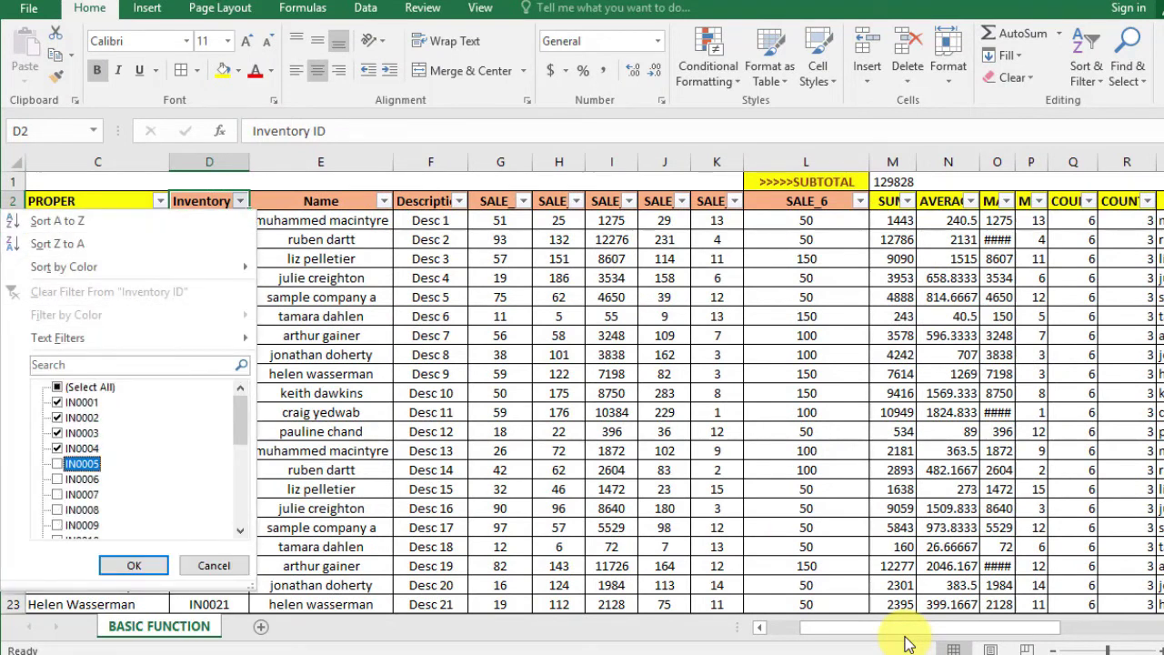
key("Return")
Select the visible SUM values in the filtered rows and compare their total with the SUM formula in M1.
key("Right")
key("Right")
key("Right")
key("Right")
key("Right")
key("Right")
key("Right")
key("Right")
key("Right")
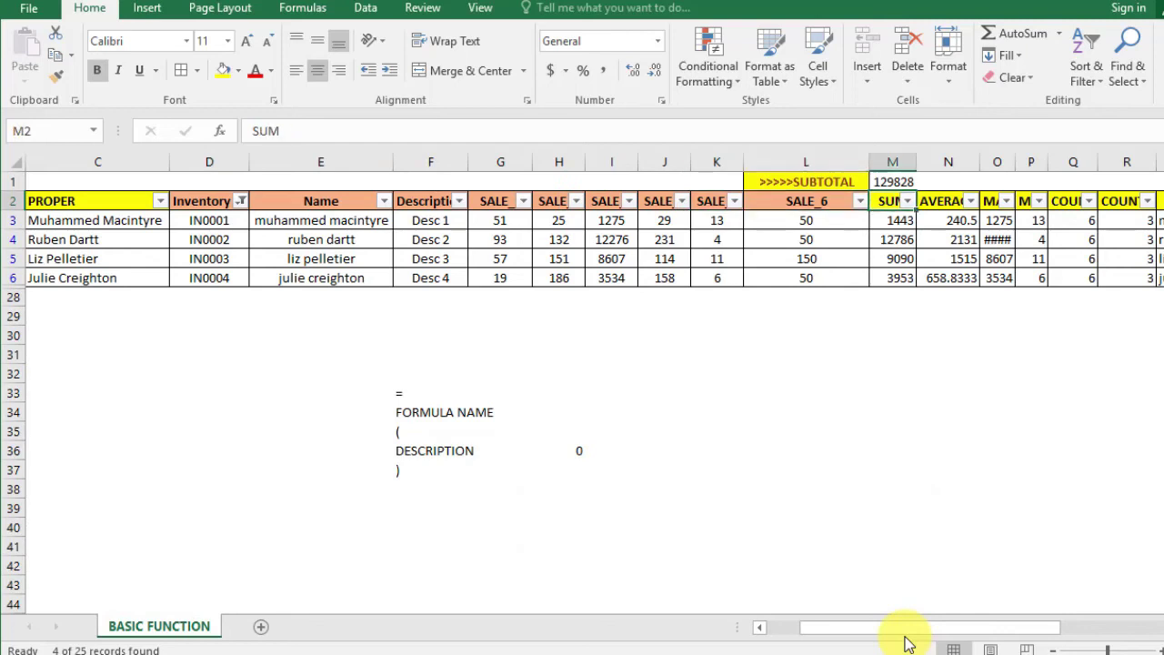
key("Down")
key("ctrl+shift+Down")
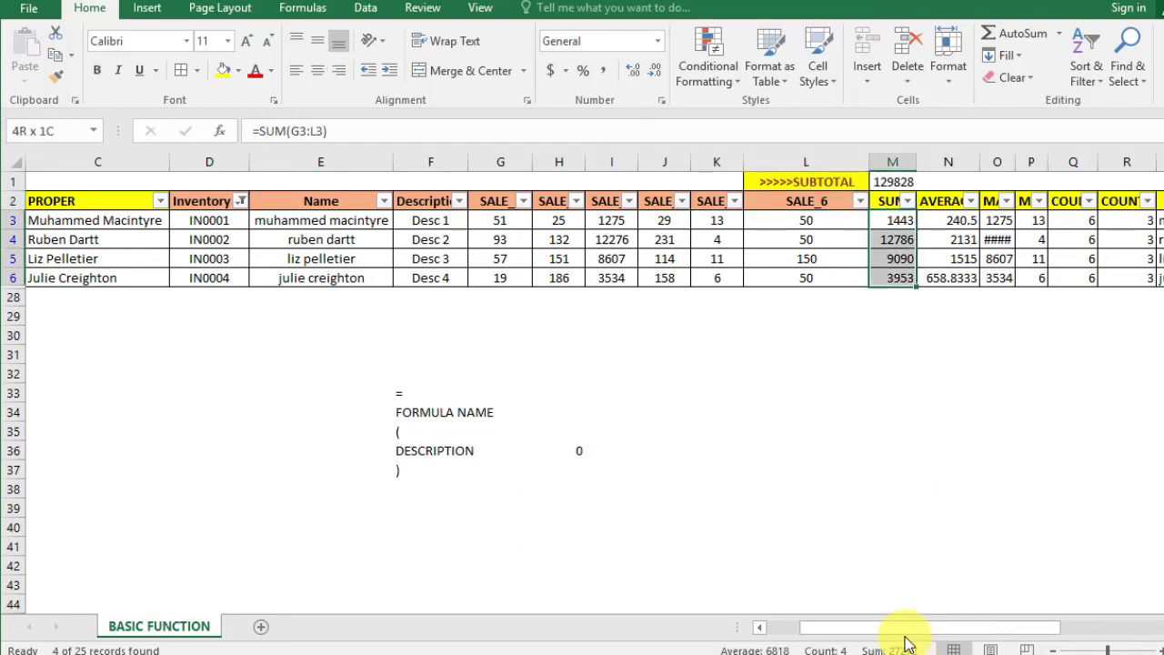
key("Up")
key("Up")
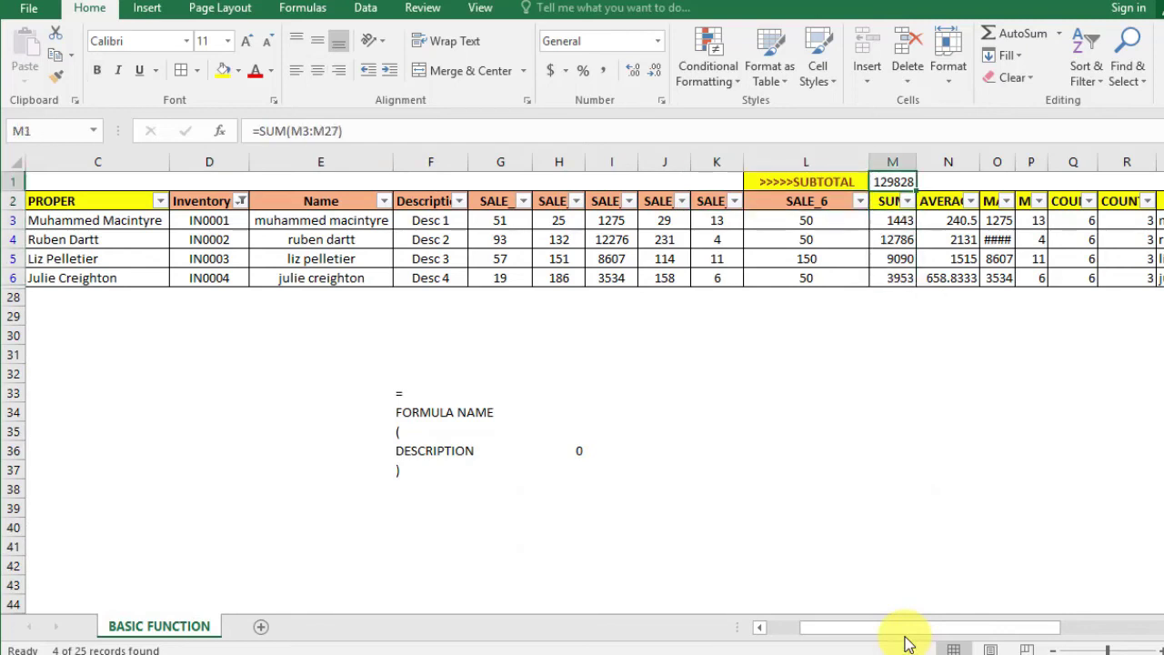
Turn off the table's filters so that all inventory rows are shown, keeping M1 selected.
key("Down")
key("Down")
key("Down")
key("Up")
key("Up")
key("Up")
key("ctrl+shift+l")
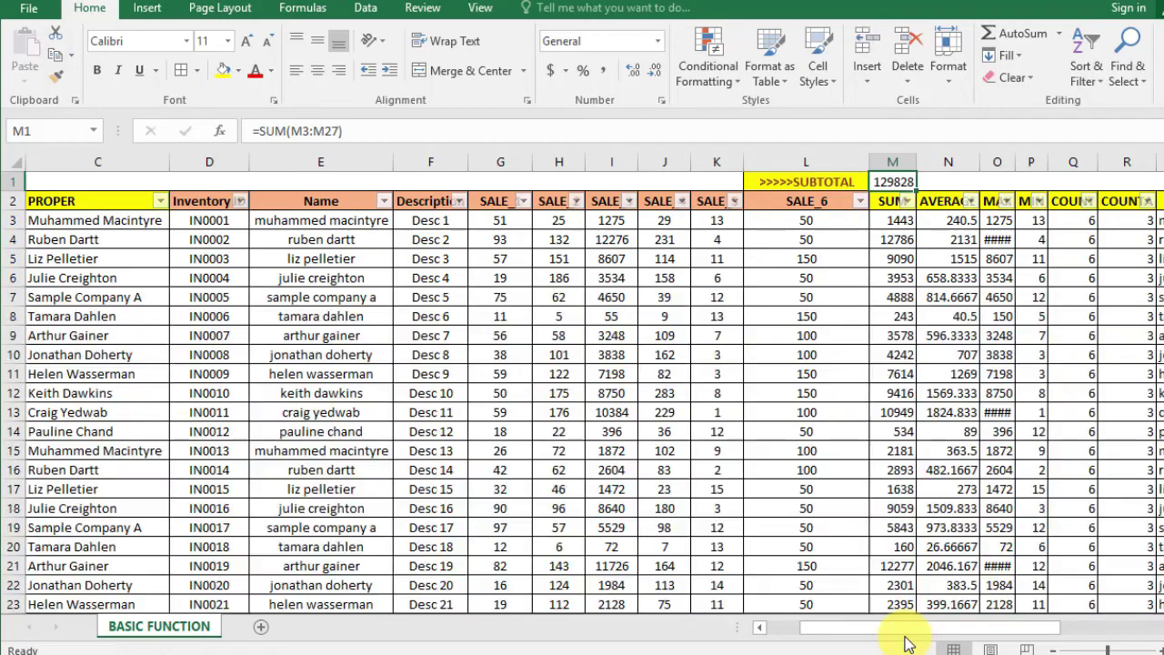
Replace the formula in M1 with a SUBTOTAL of M3:M27 using function number 9 (SUM).
type("=SUB")
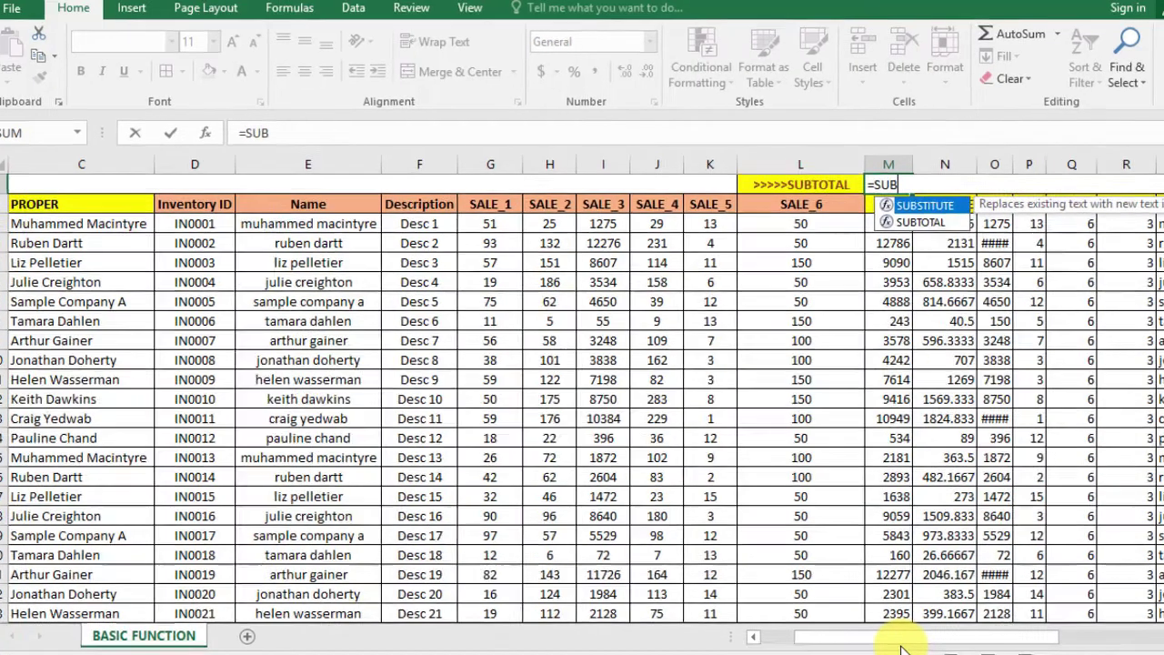
key("Down")
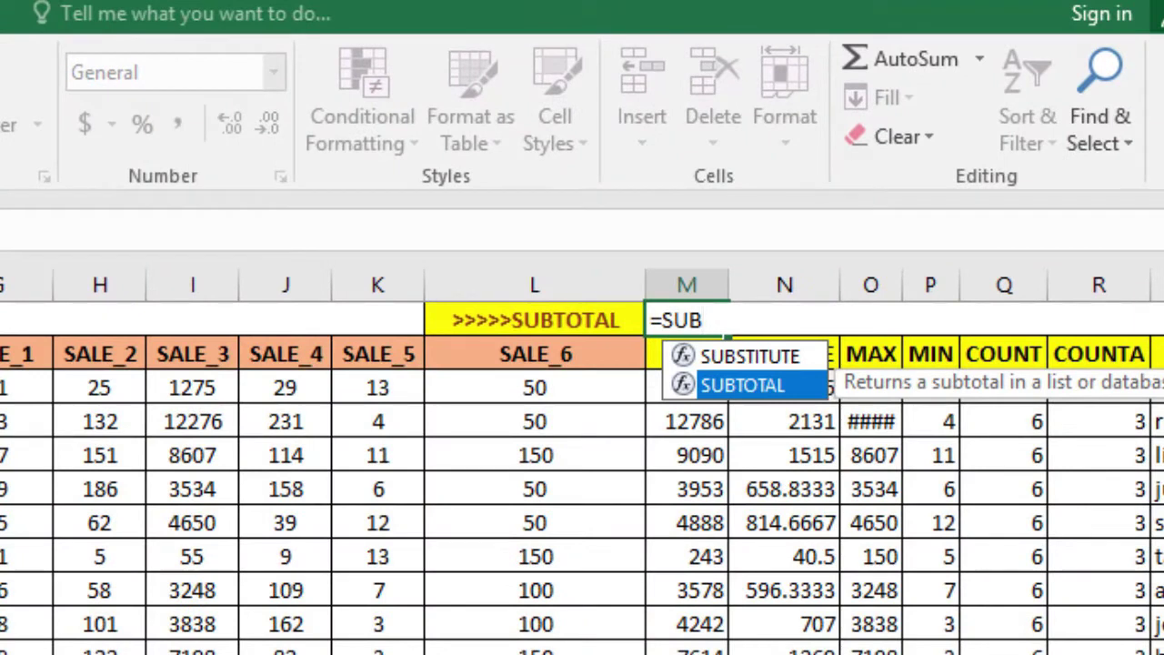
key("Tab")
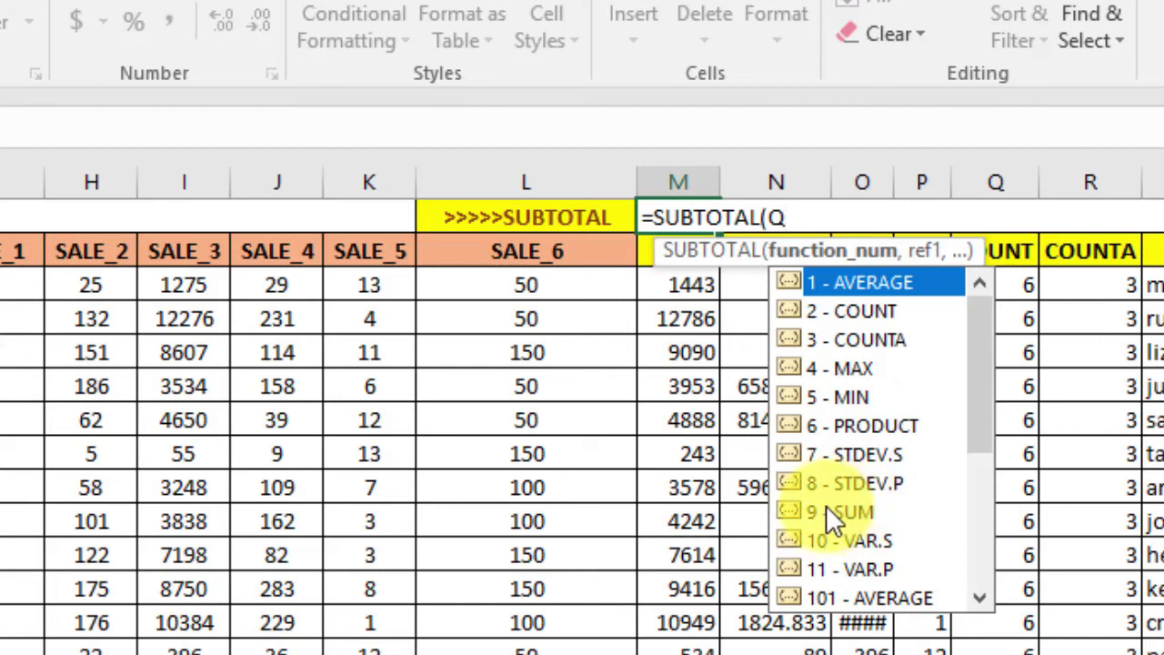
type("9")
key("BackSpace")
key("BackSpace")
type("9,")
key("Down")
key("Down")
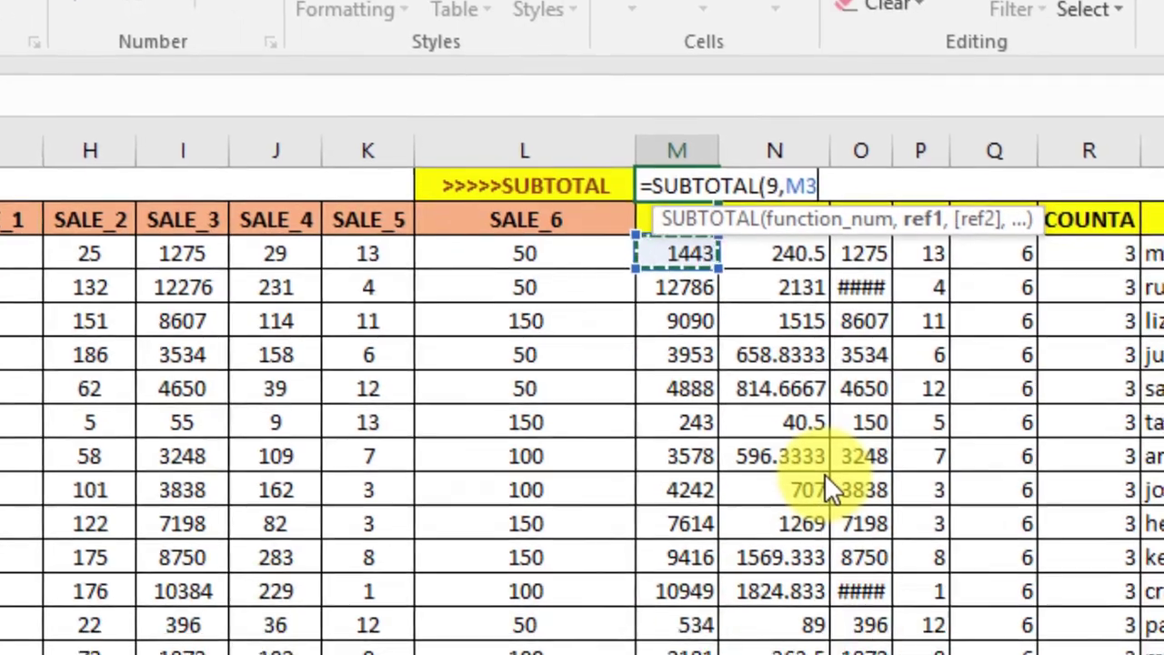
key("ctrl+shift+Down")
key("ctrl+Return")
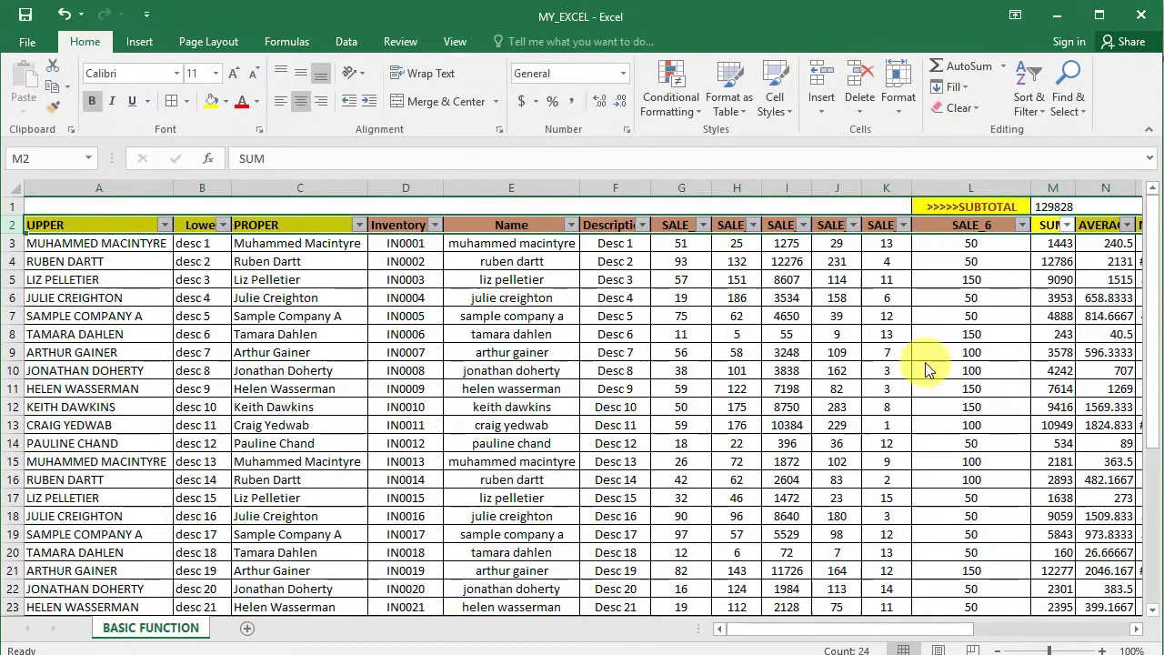
Turn the filters back on for the header row and go to the Inventory ID heading.
key("Right")
key("Right")
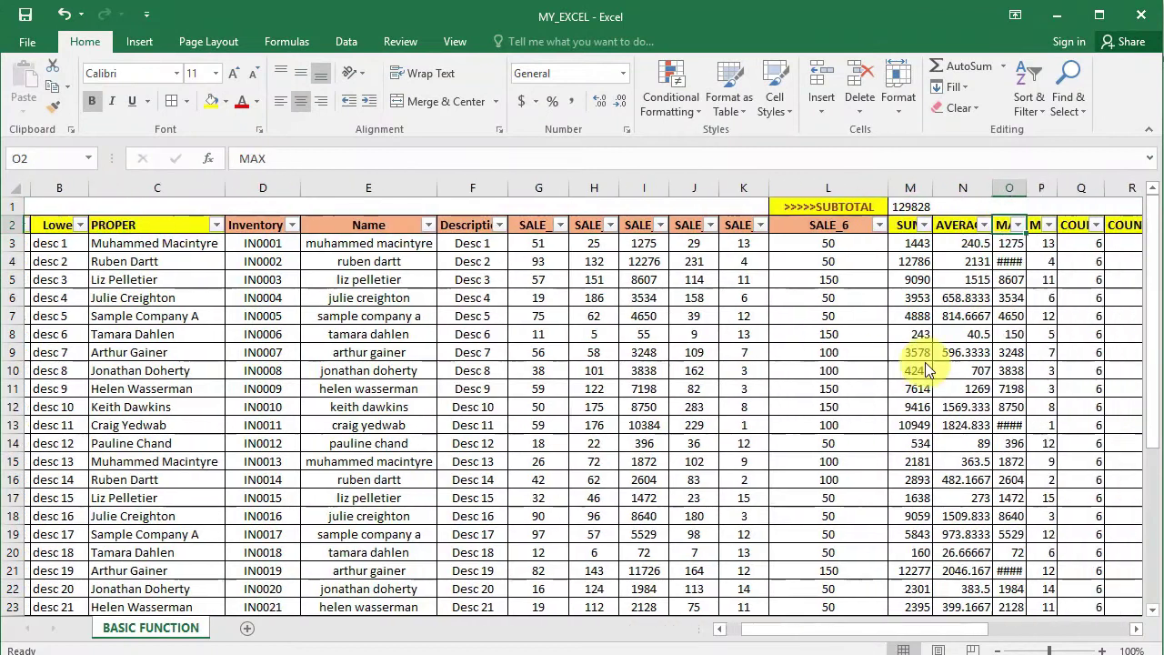
key("Left")
key("Left")
key("ctrl+shift+l")
key("Home")
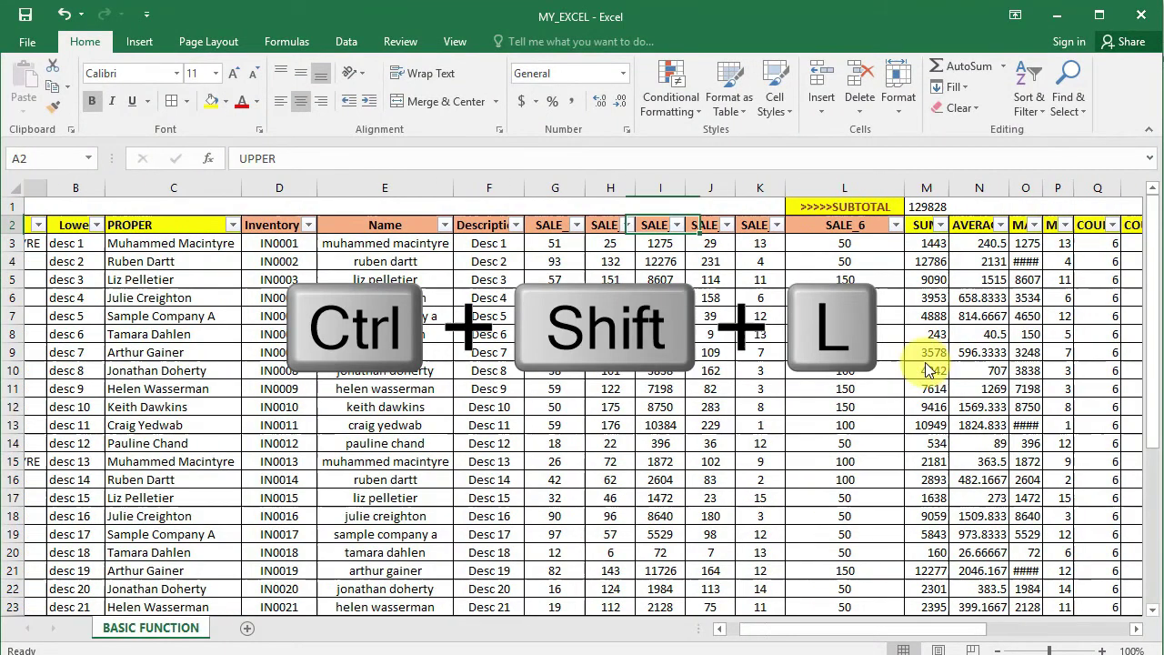
key("Right")
key("Left")
key("Right")
key("Right")
key("Right")
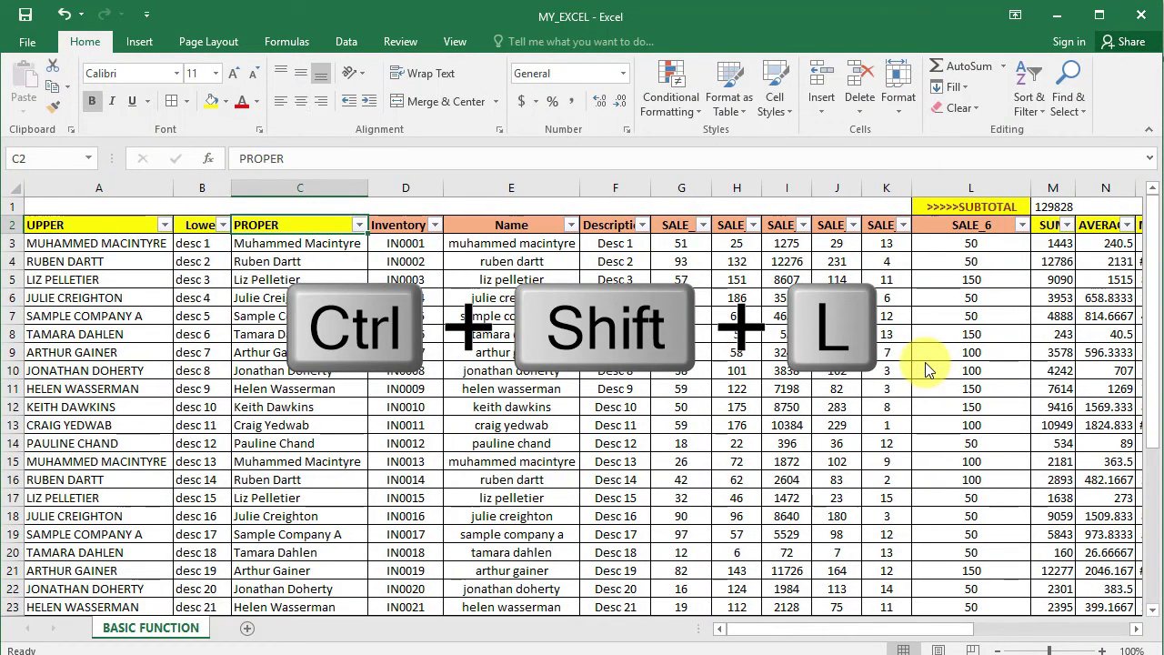
Filter the Inventory ID column again to only IN0001 through IN0004.
key("alt+Down")
key("Down")
key("Down")
key("Down")
key("Down")
key("Down")
key("Down")
key("space")
key("Down")
key("space")
key("Down")
key("space")
key("Down")
key("space")
key("Down")
key("space")
key("Return")
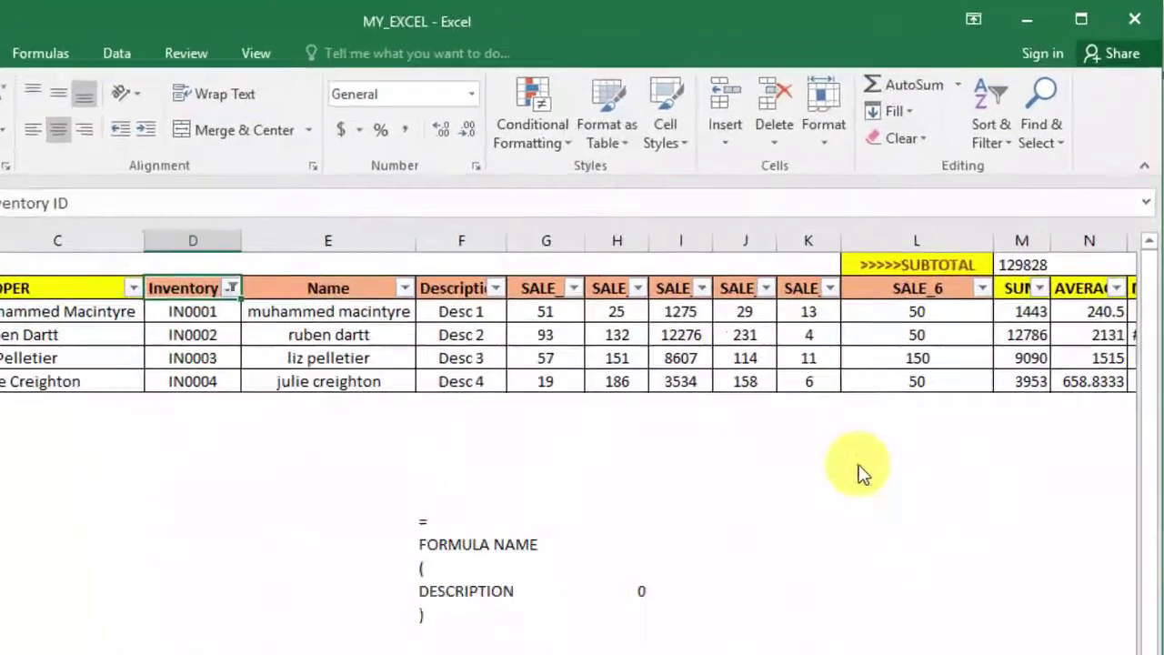
Select the four visible SUM values and compare their total with the SUBTOTAL formula in M1.
key("Right")
key("Right")
key("Right")
key("Right")
key("Right")
key("Right")
key("Right")
key("Right")
key("Right")
key("Right")
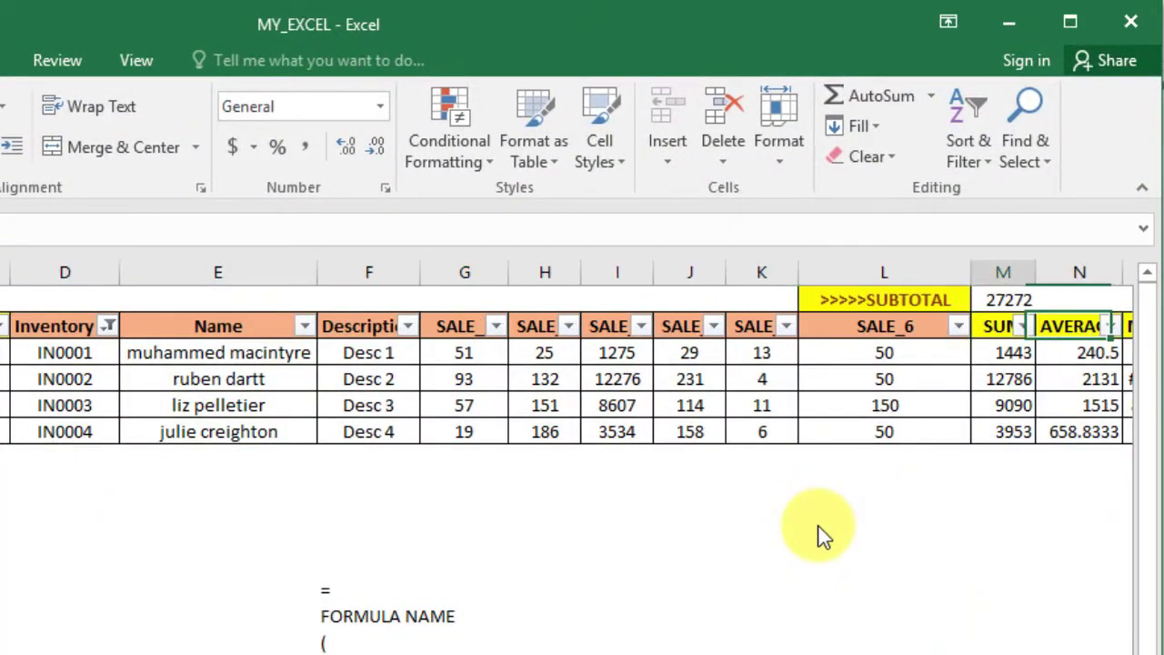
key("Left")
key("Down")
key("shift+Down")
key("shift+Down")
key("shift+Down")
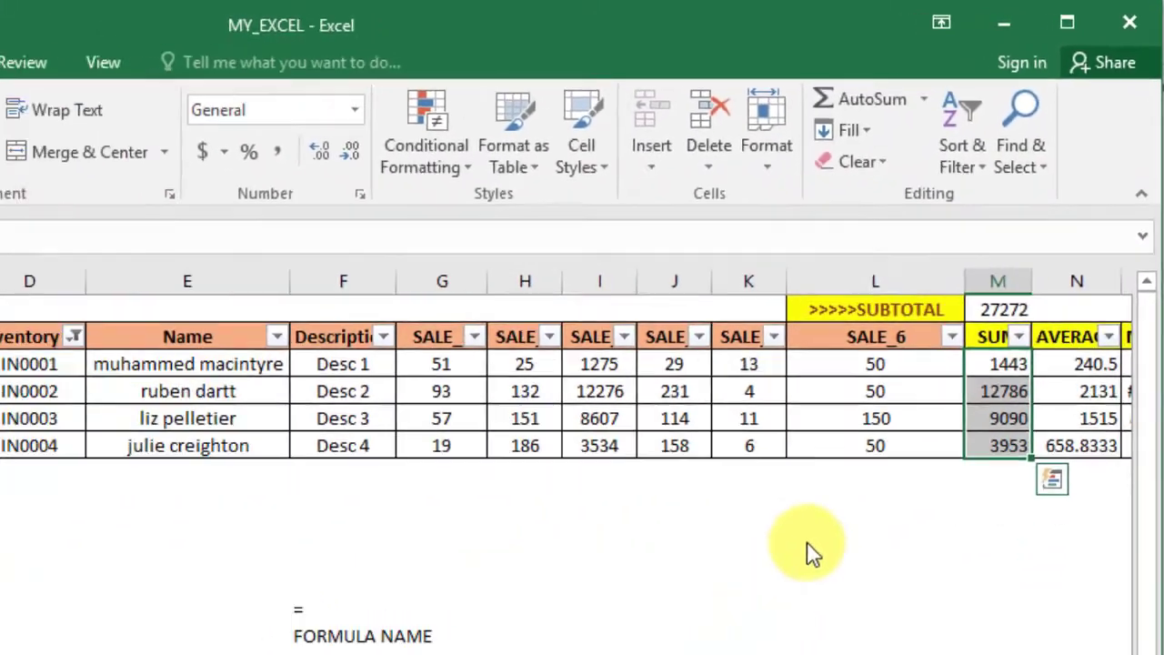
key("Up")
key("Up")
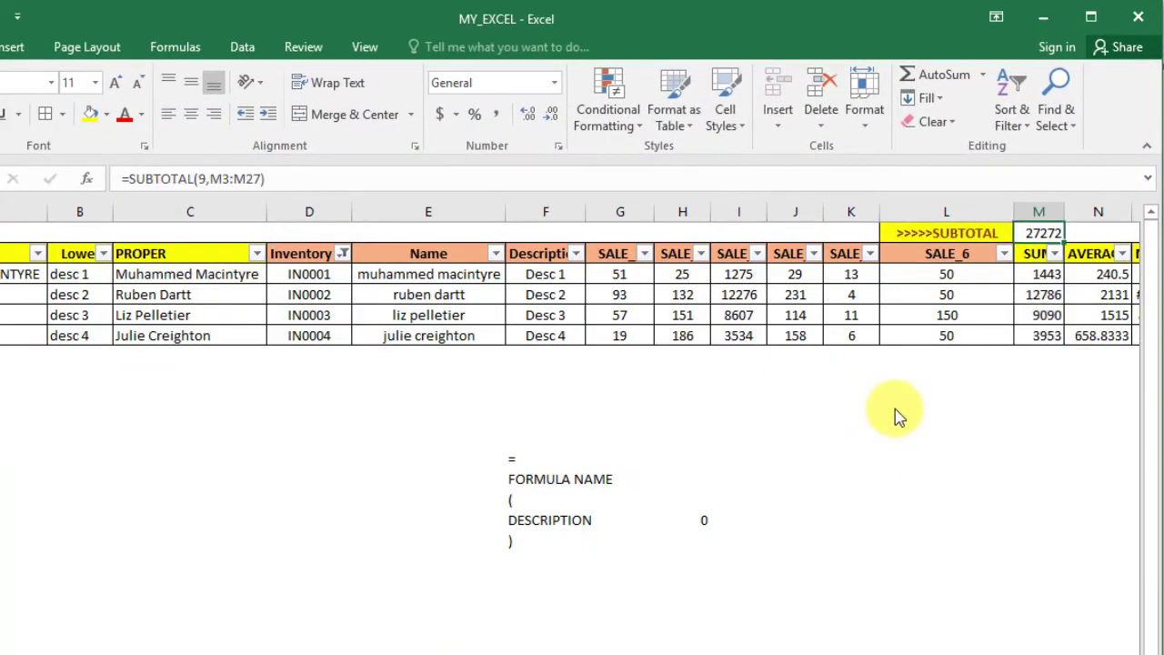
Remove the filters from the table and return to the SUBTOTAL formula in M1.
key("ctrl+shift+l")
key("Down")
key("Down")
key("Up")
key("Up")
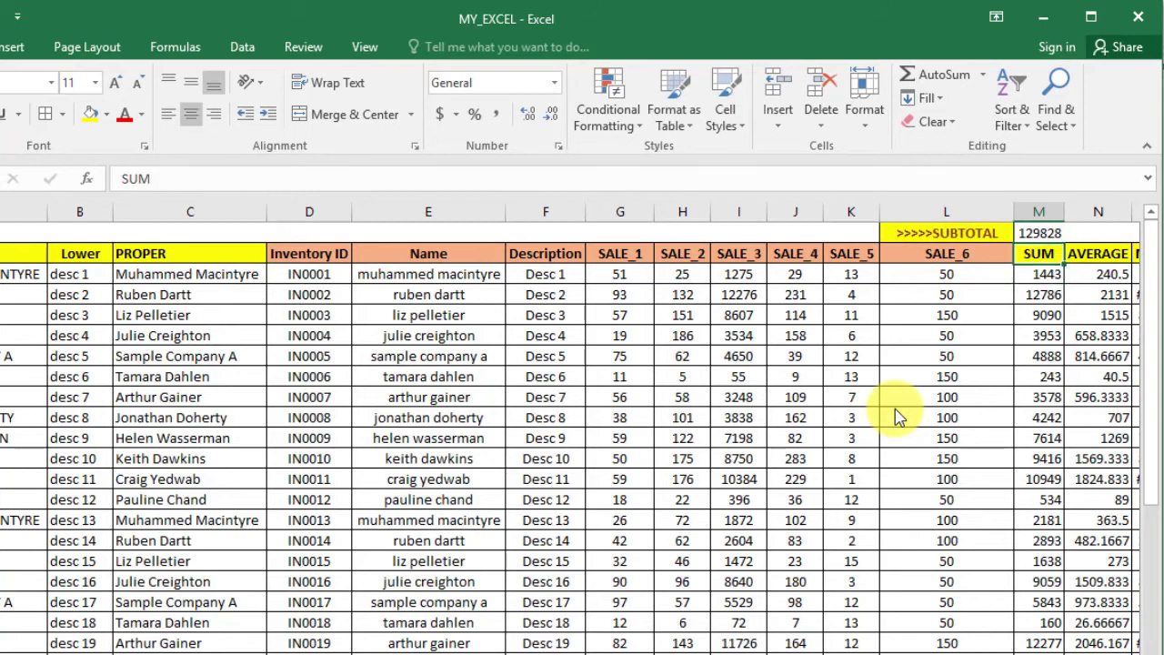
Look over the result columns from SUM to LEFT and return to the empty cell N1 above the AVERAGE heading.
key("Right")
key("Right")
key("Right")
key("Right")
key("Right")
key("Right")
key("Right")
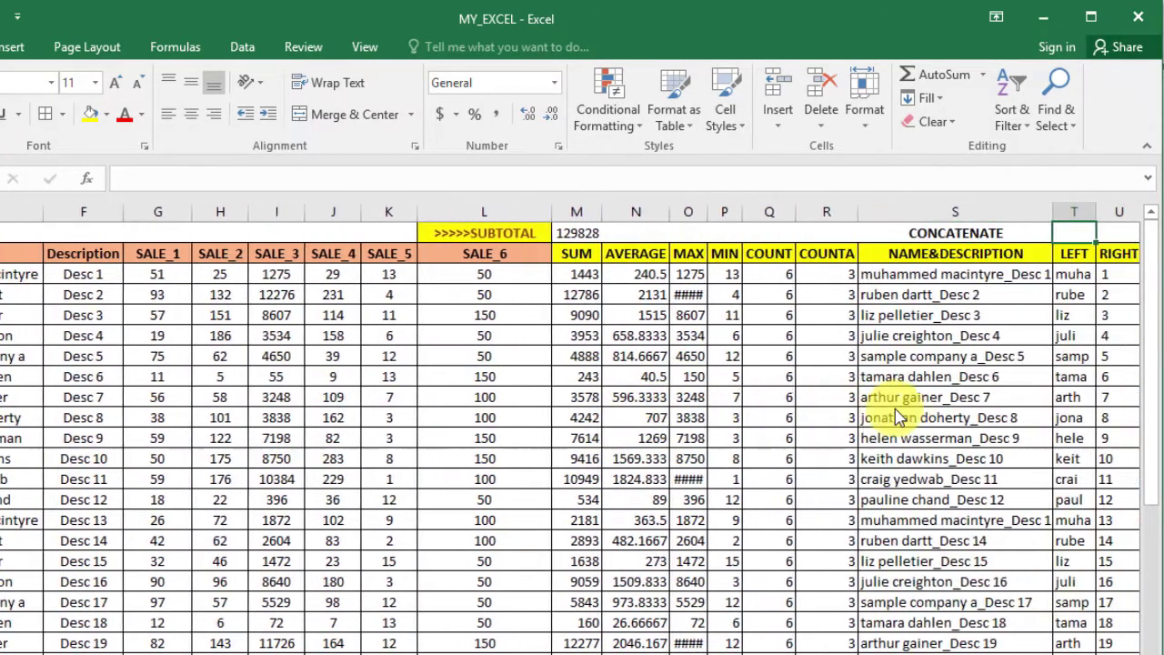
key("Left")
key("Left")
key("Left")
key("Left")
key("Left")
key("Left")
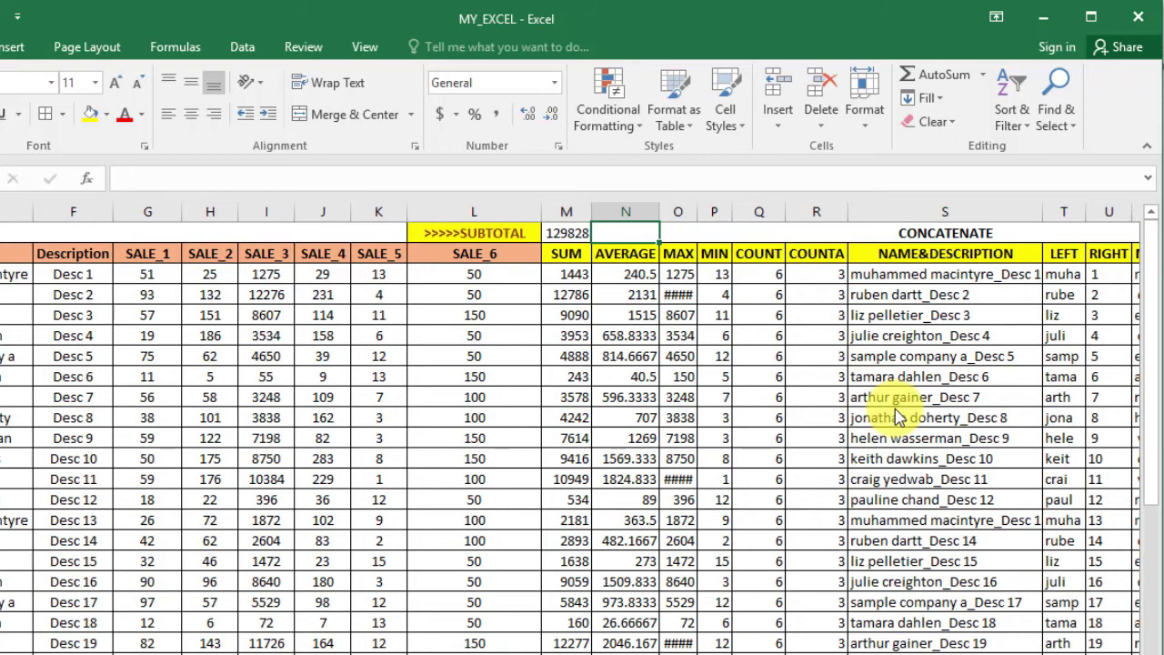
type("=")
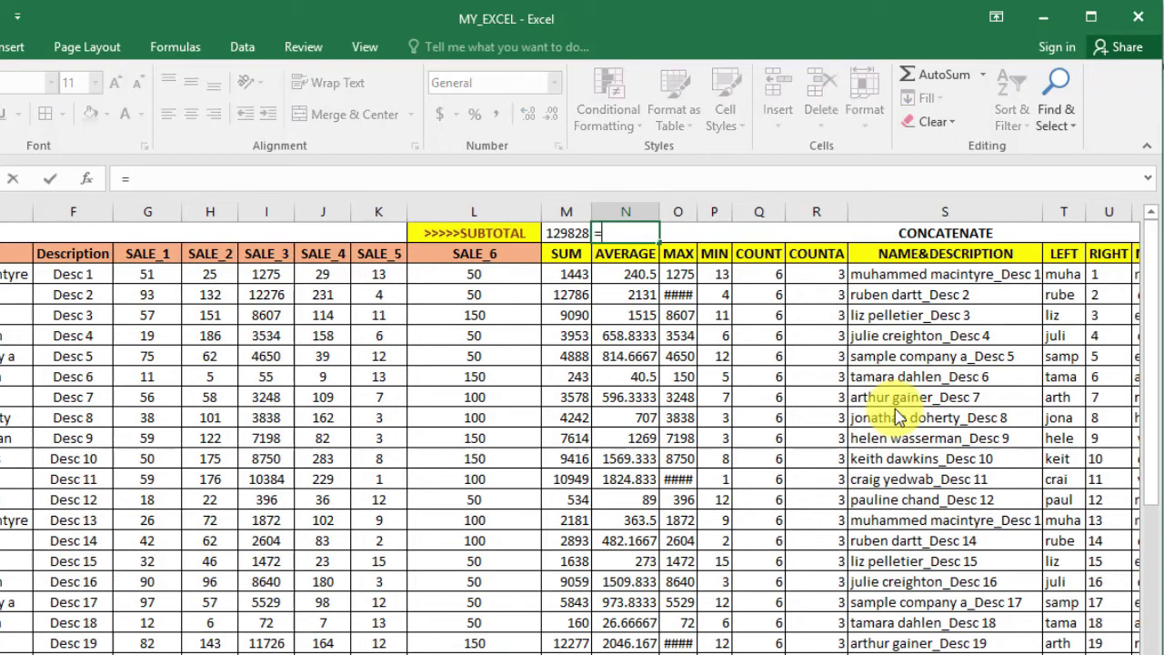
type("AVER")
key("Escape")
Enter the formula =SUBTOTAL(1,N3:N27) in N1 to average the AVERAGE column.
type("=SUB")
key("Tab")
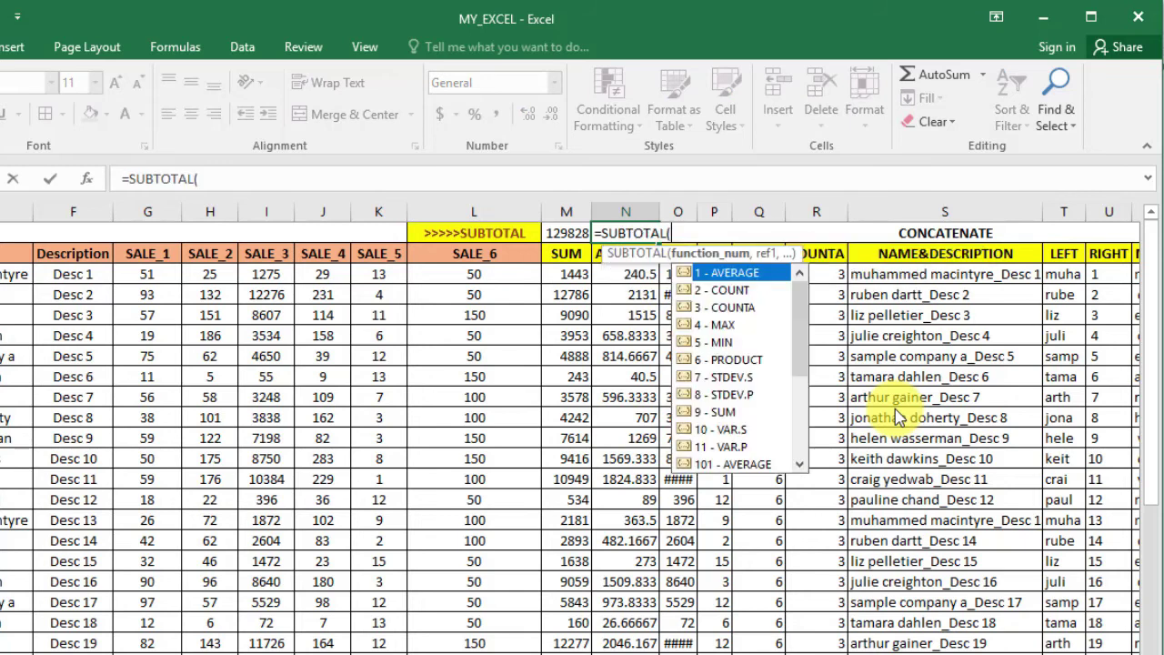
type("1,")
key("Down")
key("Down")
key("ctrl+shift+Down")
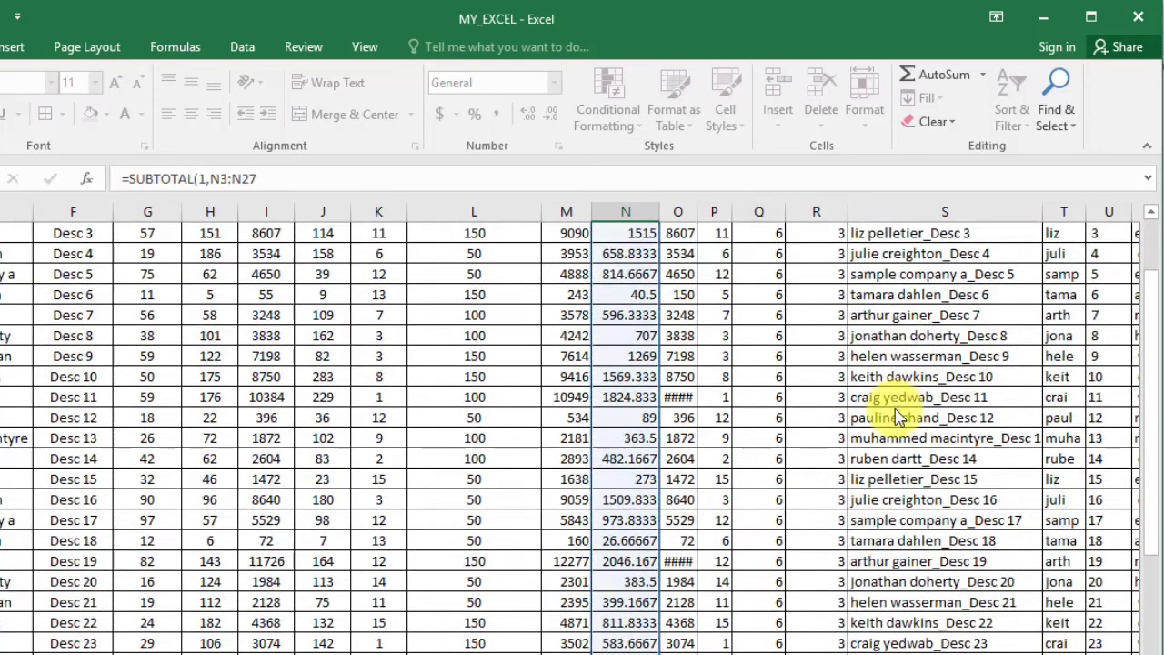
key("Return")
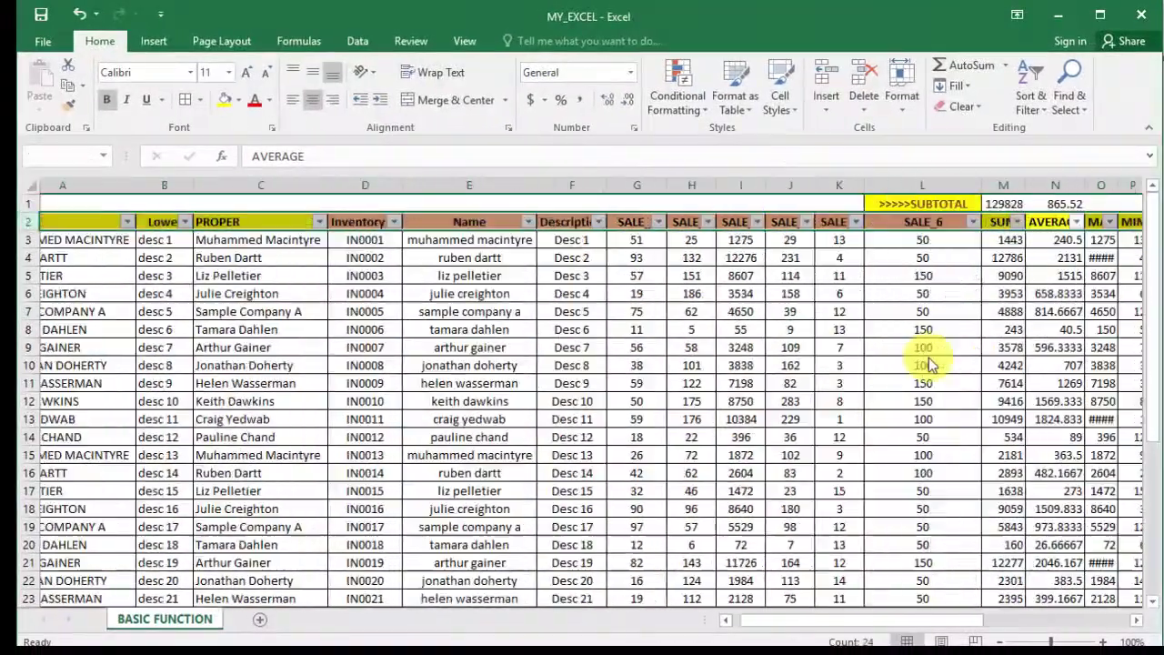
Filter the Inventory ID column to show only IN0001 through IN0004.
key("Home")
key("Right")
key("Right")
key("Right")
key("alt+Down")
key("Down")
key("Down")
key("Down")
key("Down")
key("Down")
key("Down")
key("space")
key("Down")
key("space")
key("Down")
key("space")
key("Down")
key("space")
key("Down")
key("space")
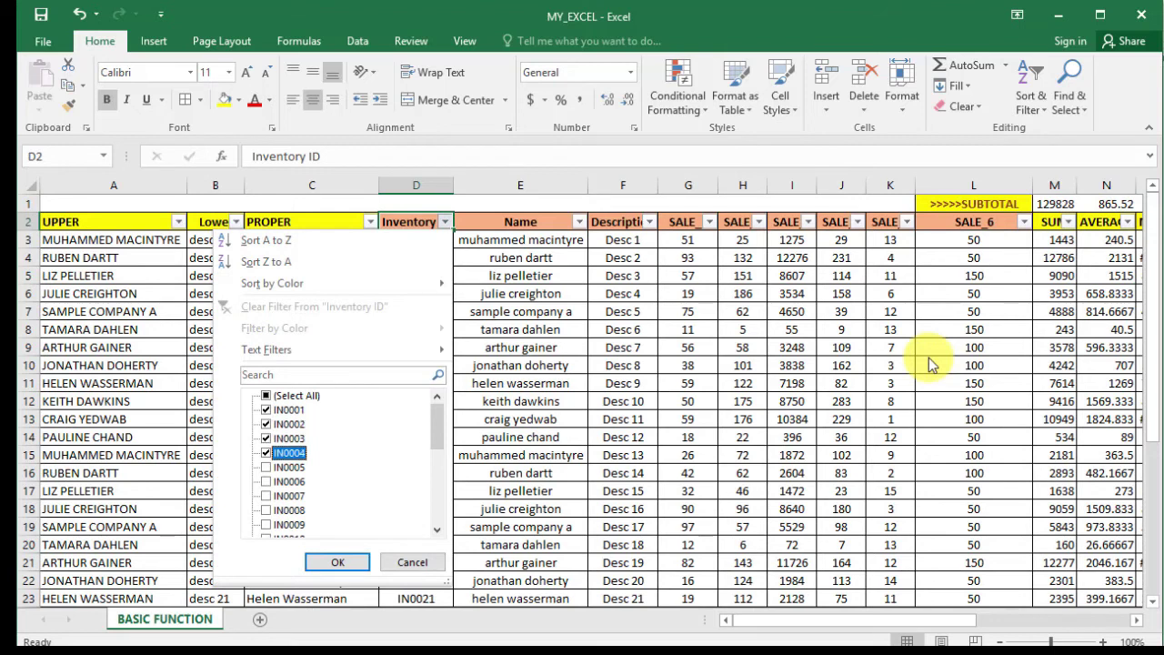
key("Return")
Select the four visible AVERAGE values and compare their average with the SUBTOTAL formula in N1.
key("Right")
key("Right")
key("Right")
key("Right")
key("Right")
key("Right")
key("Right")
key("Right")
key("Right")
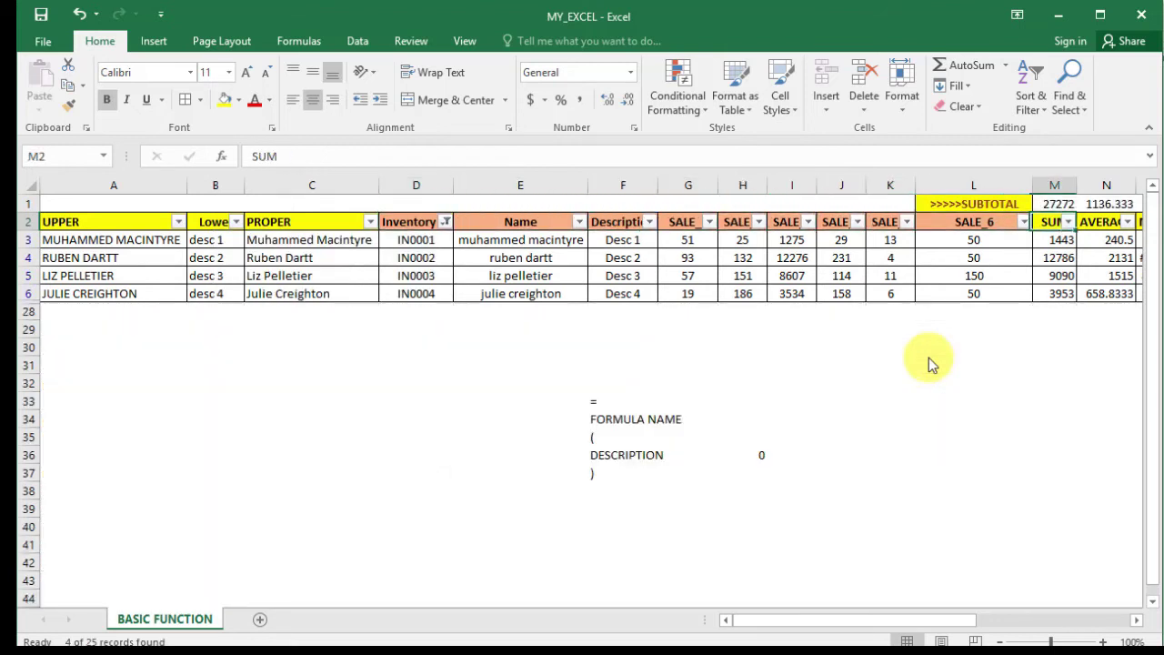
key("Right")
key("Down")
key("shift+Down")
key("shift+Down")
key("shift+Down")
key("Up")
key("Up")
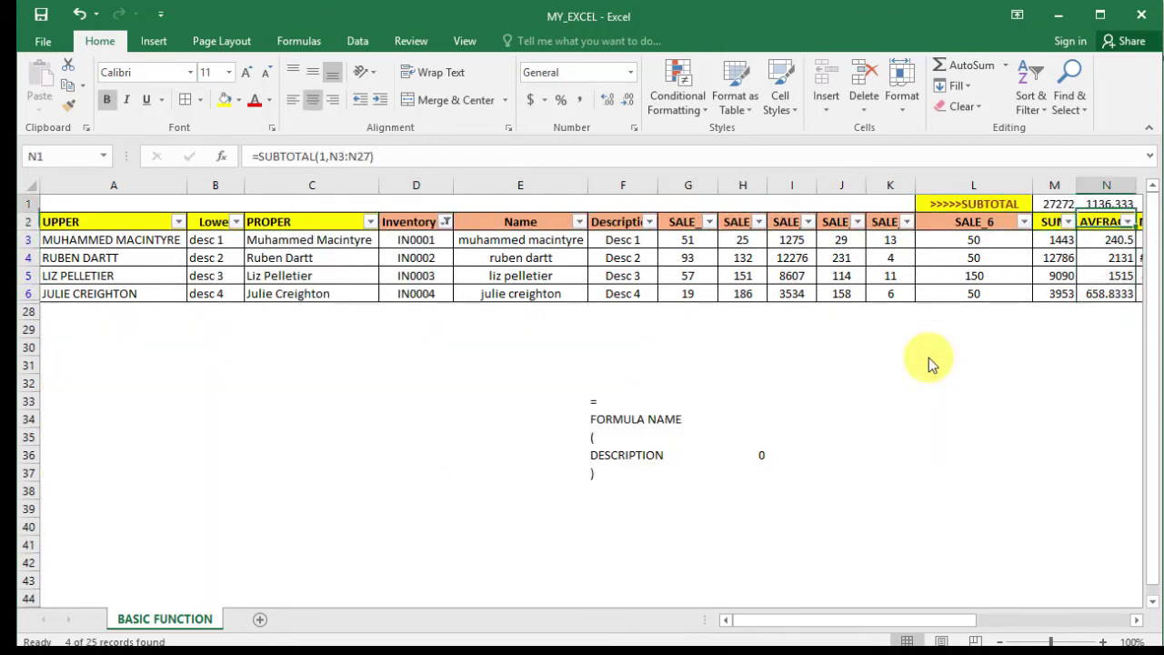
Remove the filters from the table and go to the LEN heading at the end of the header row.
key("Left")
key("ctrl+shift+l")
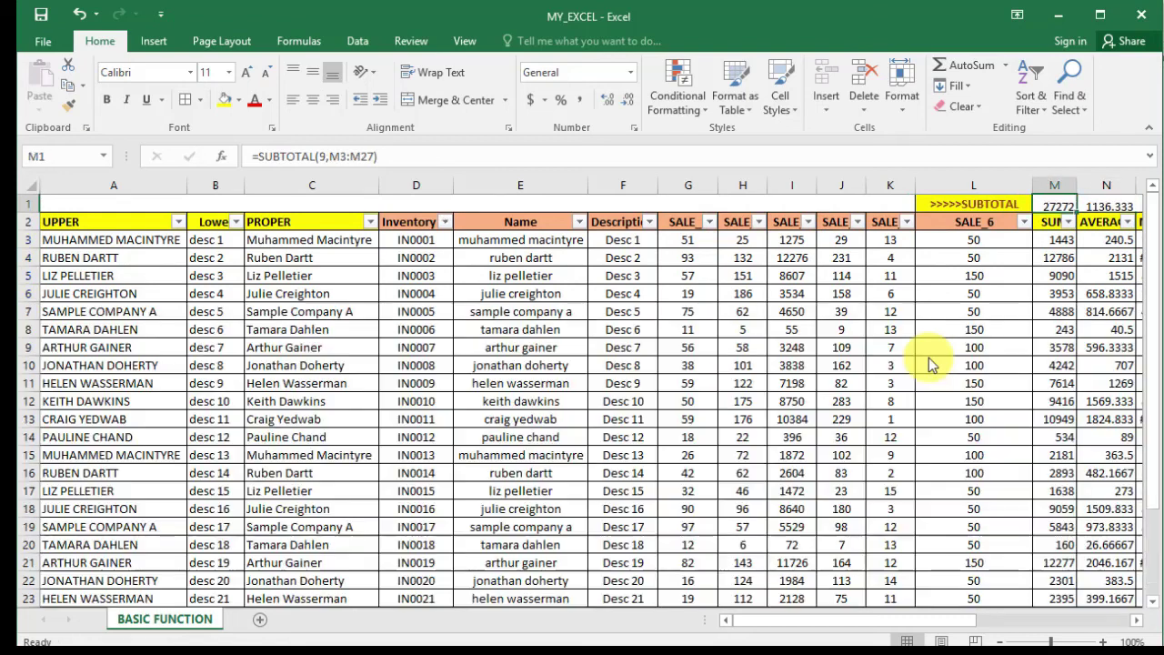
key("Down")
key("ctrl+Right")
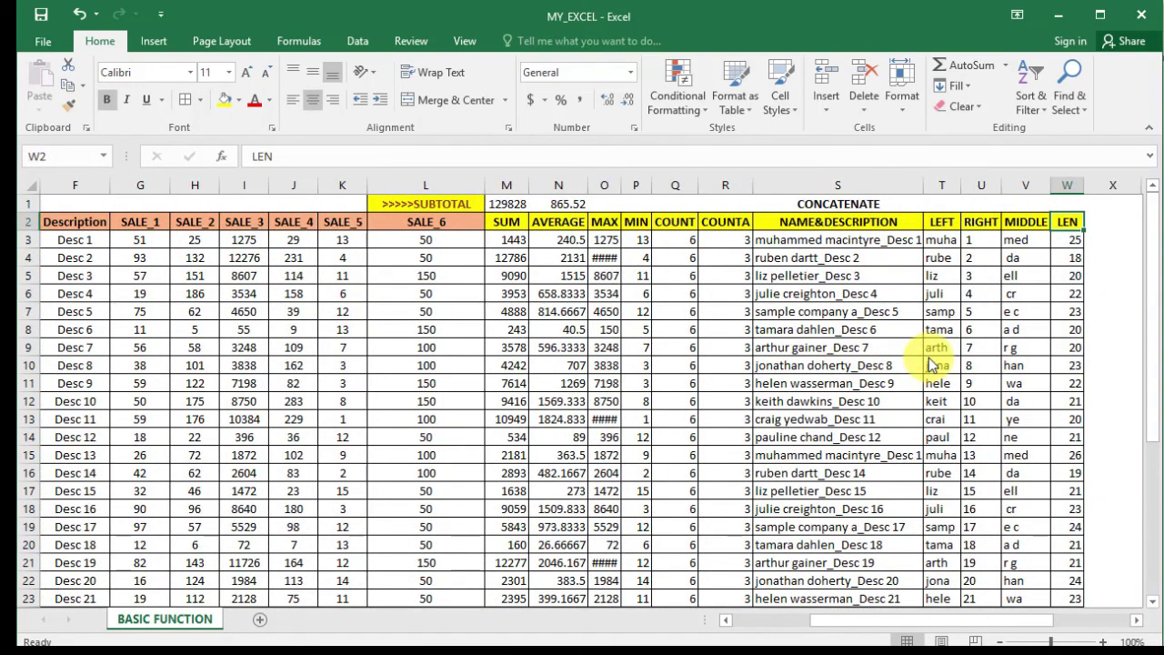